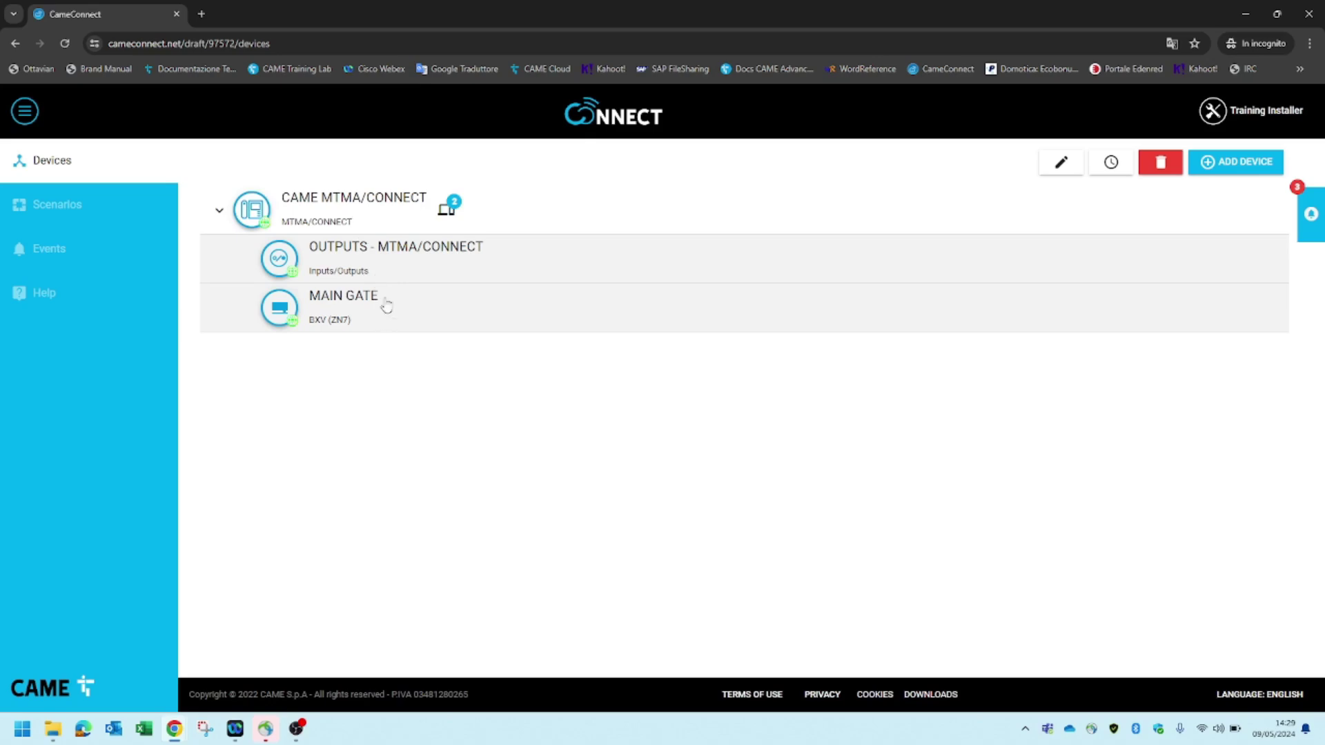
# Open the CAME MTMA/CONNECT device and review the main module's button layout and timing settings without changing them
pyautogui.click(367, 219)
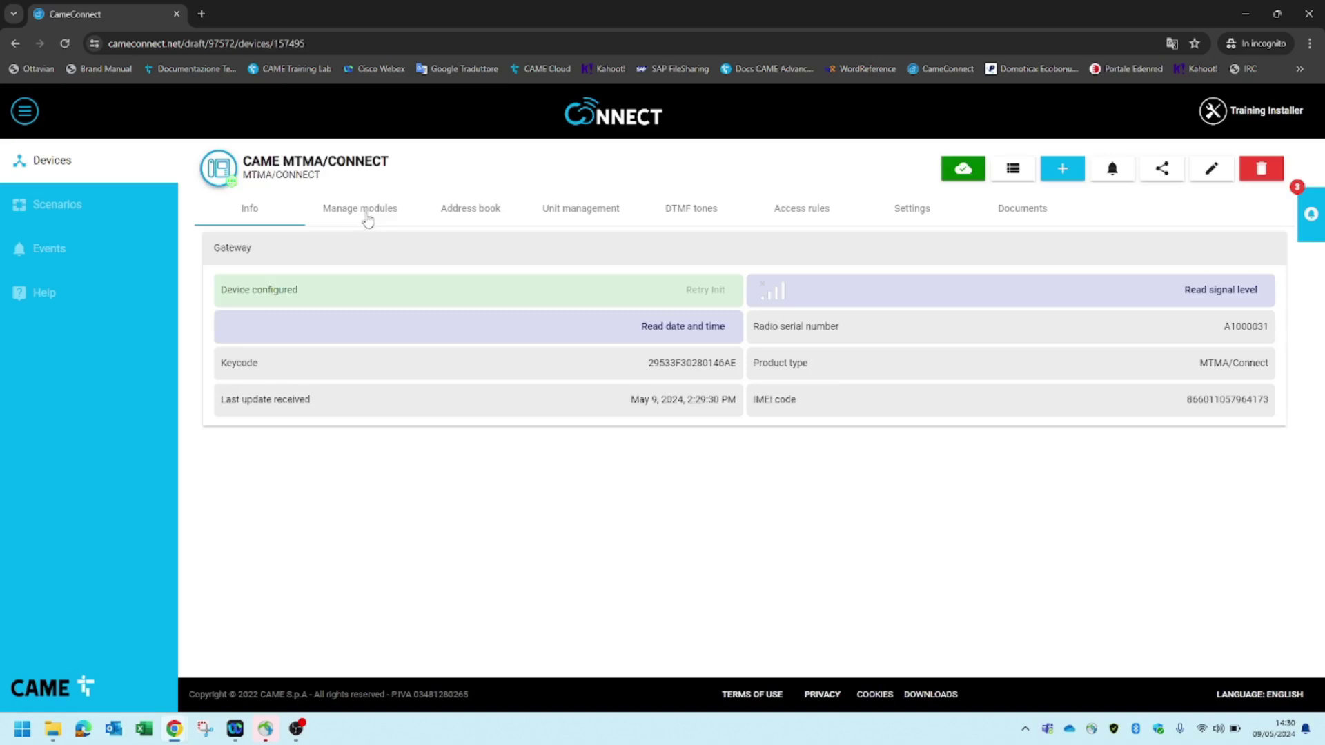
pyautogui.click(367, 218)
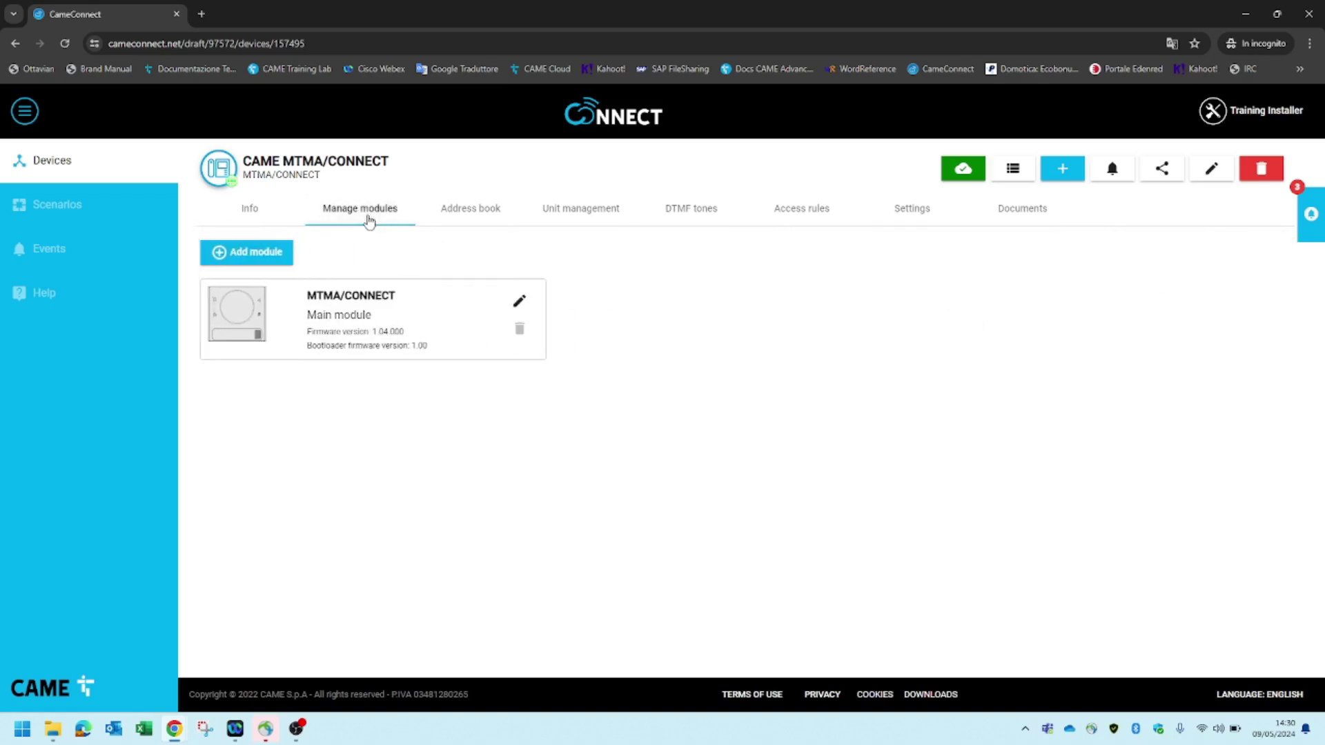
pyautogui.click(517, 301)
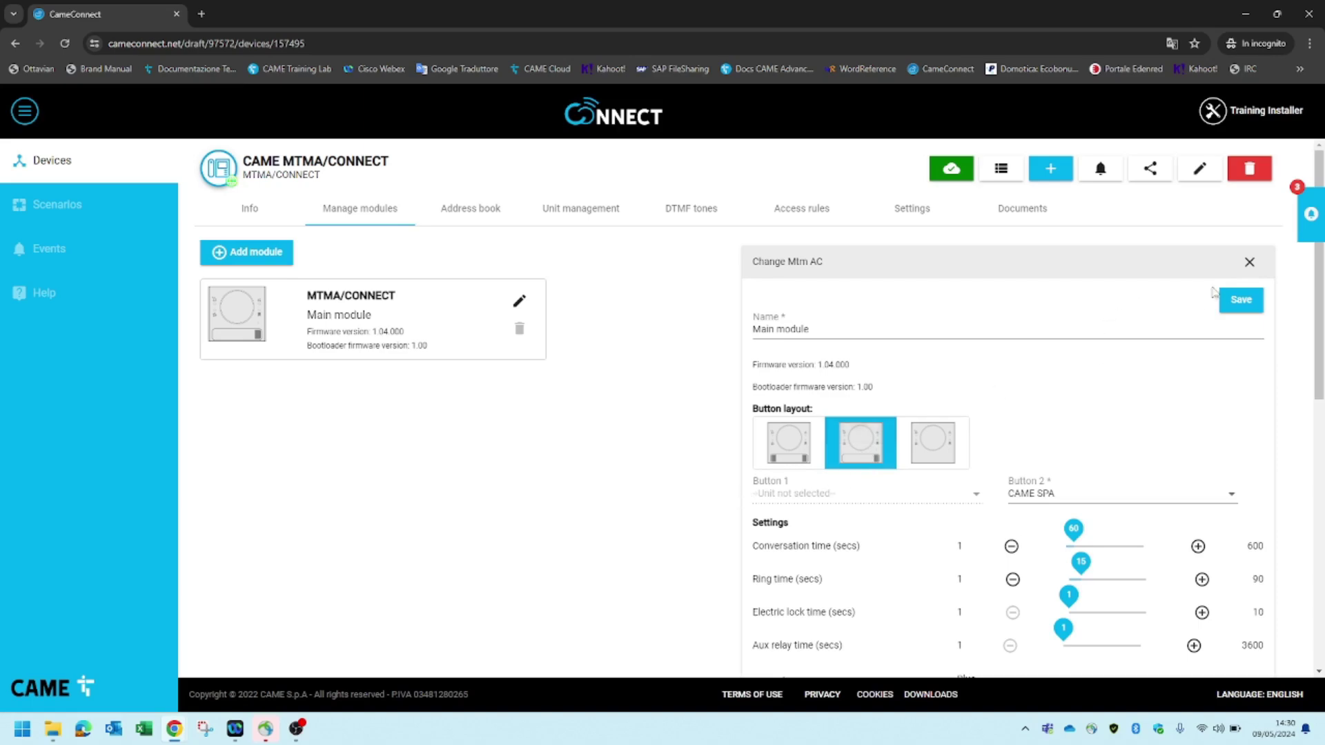
pyautogui.click(1249, 263)
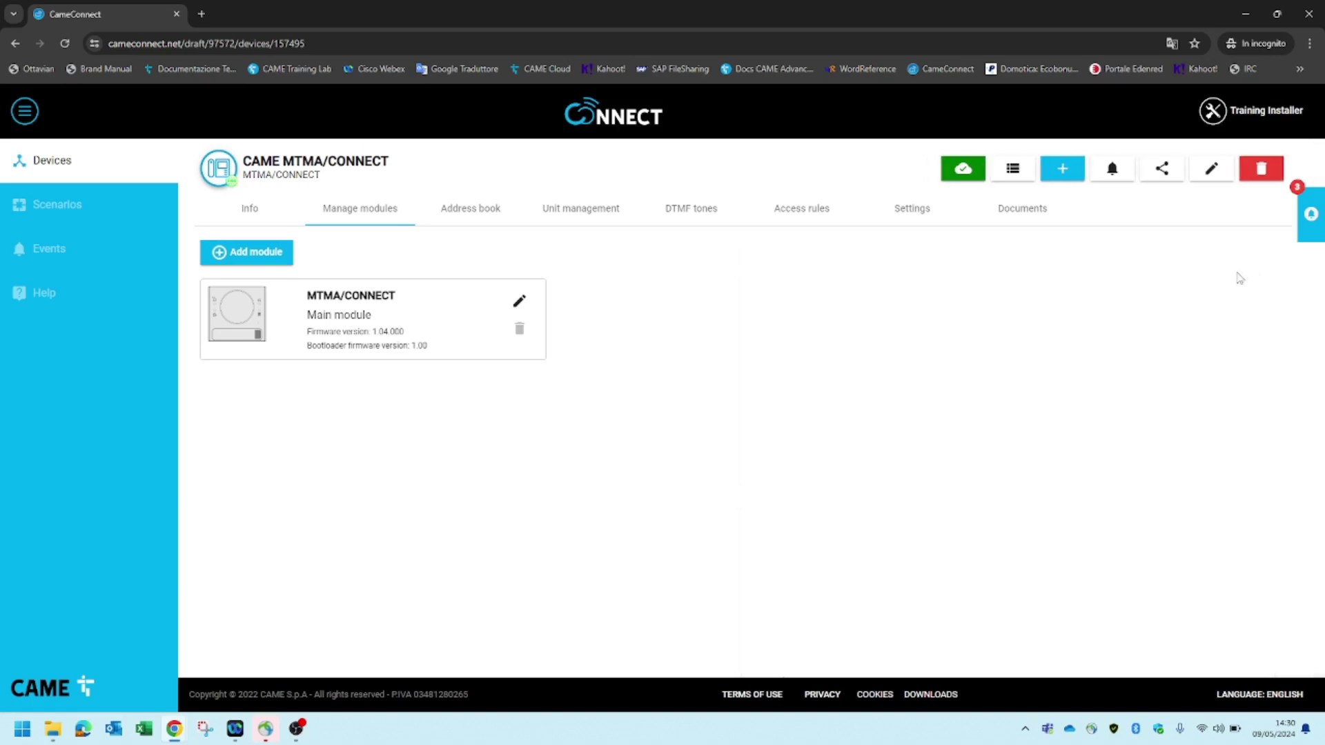
# Review the device's address book and the contacts assigned to the CAME SPA unit, leaving the unit unmodified
pyautogui.click(493, 220)
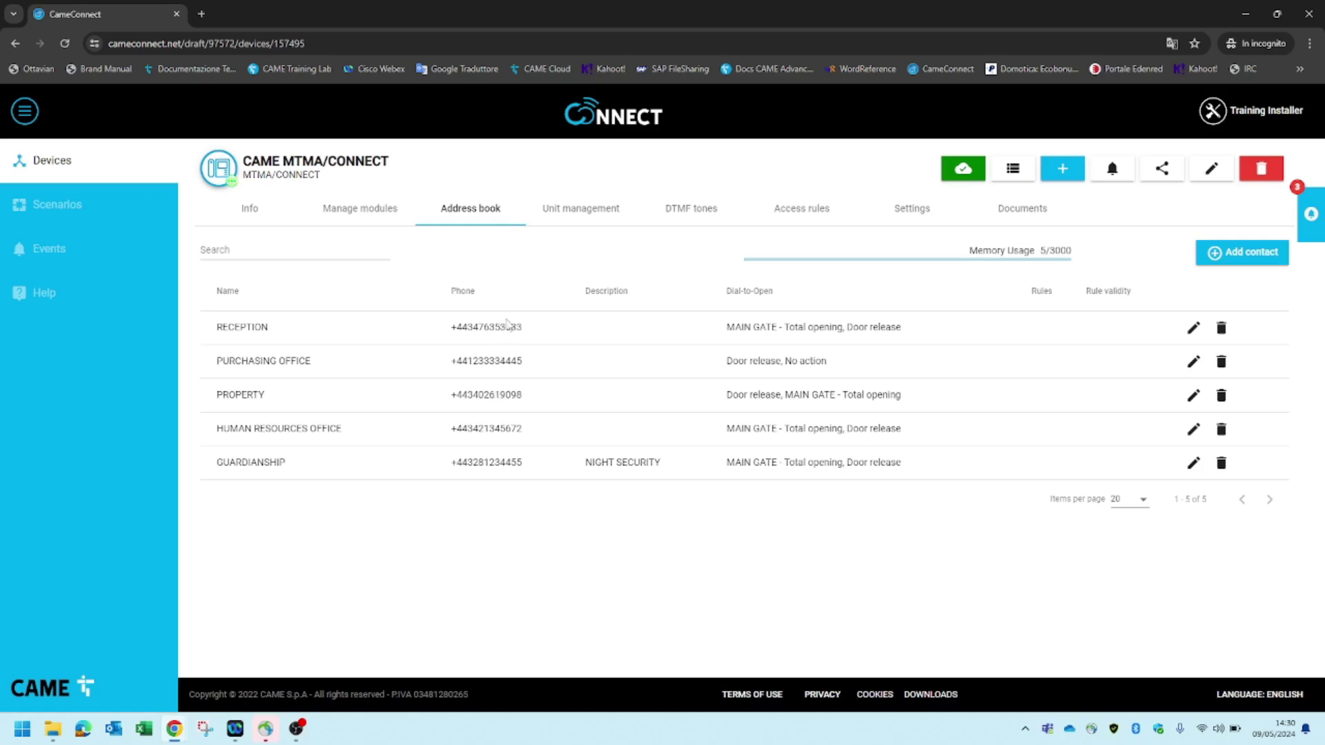
pyautogui.click(570, 210)
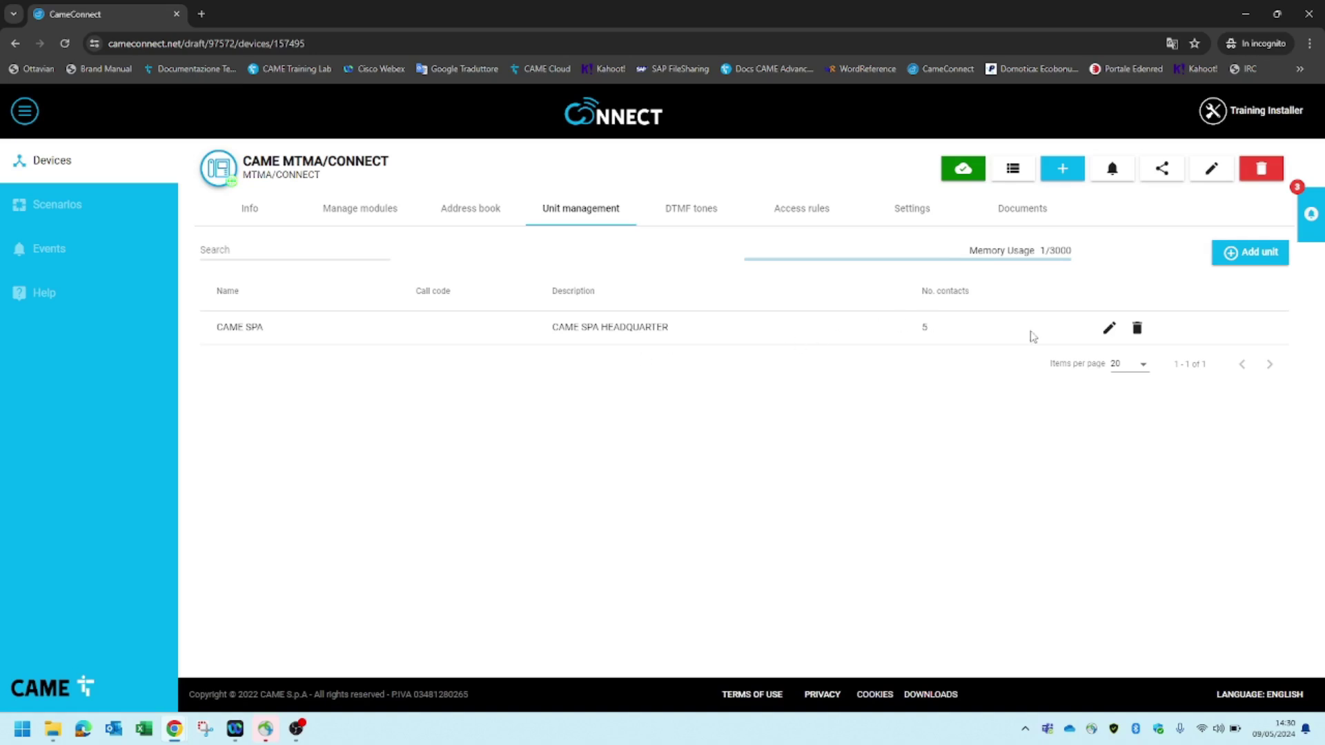
pyautogui.click(1110, 329)
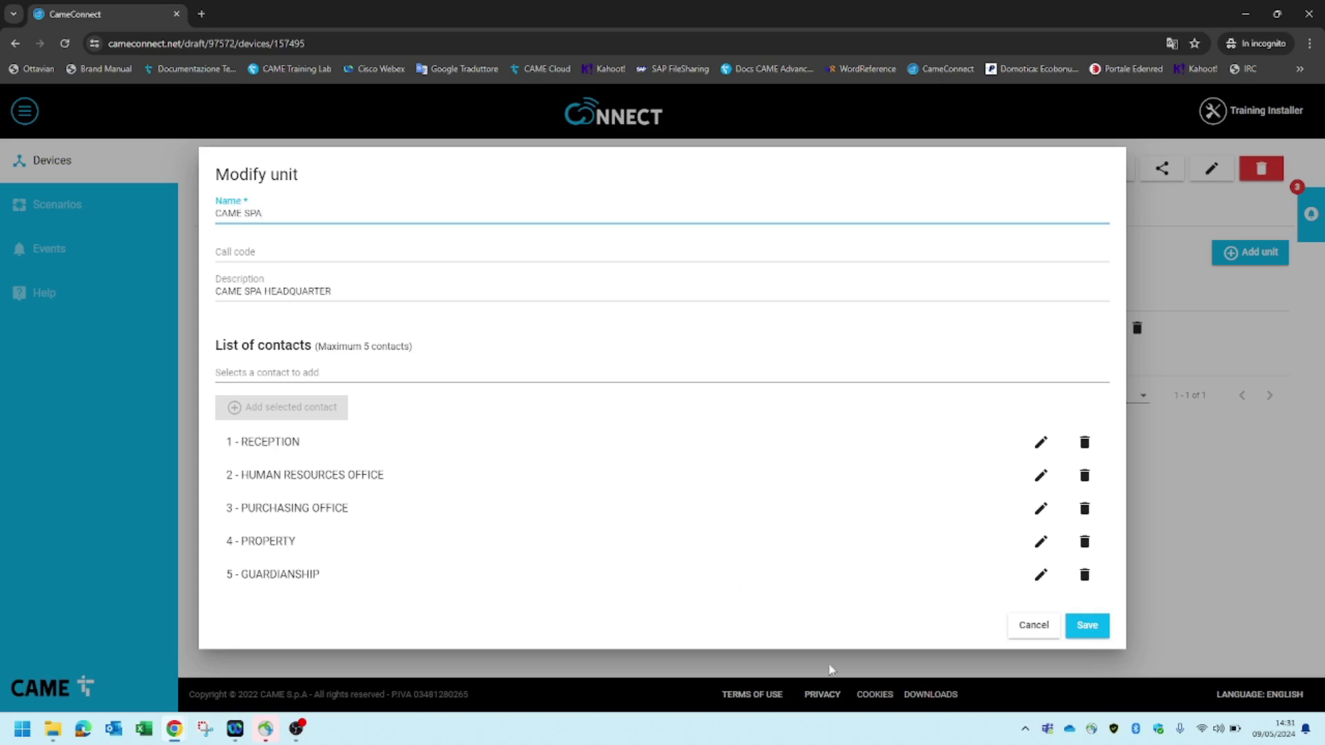
pyautogui.click(1025, 629)
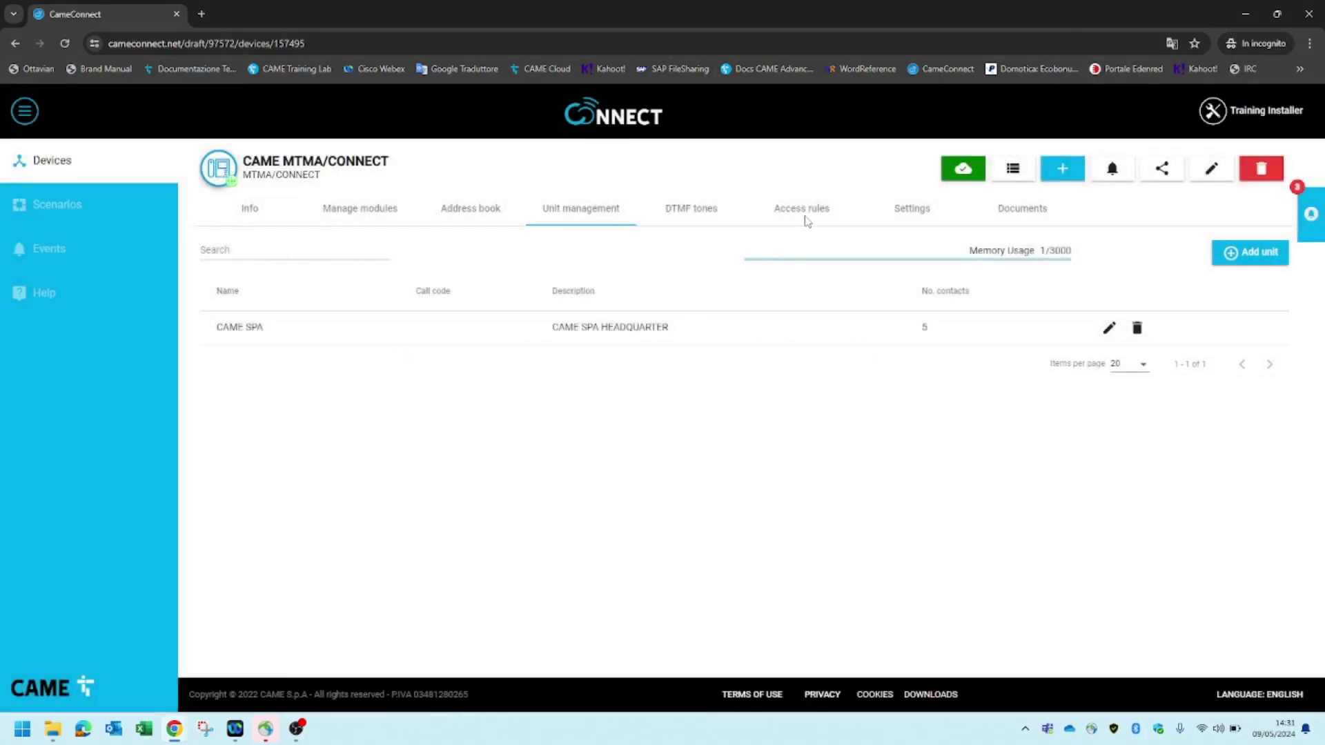
# Add an always-valid time span slot named NIGHT TIME CALLS that denies access every day from 00:00 to 07:30
pyautogui.click(806, 218)
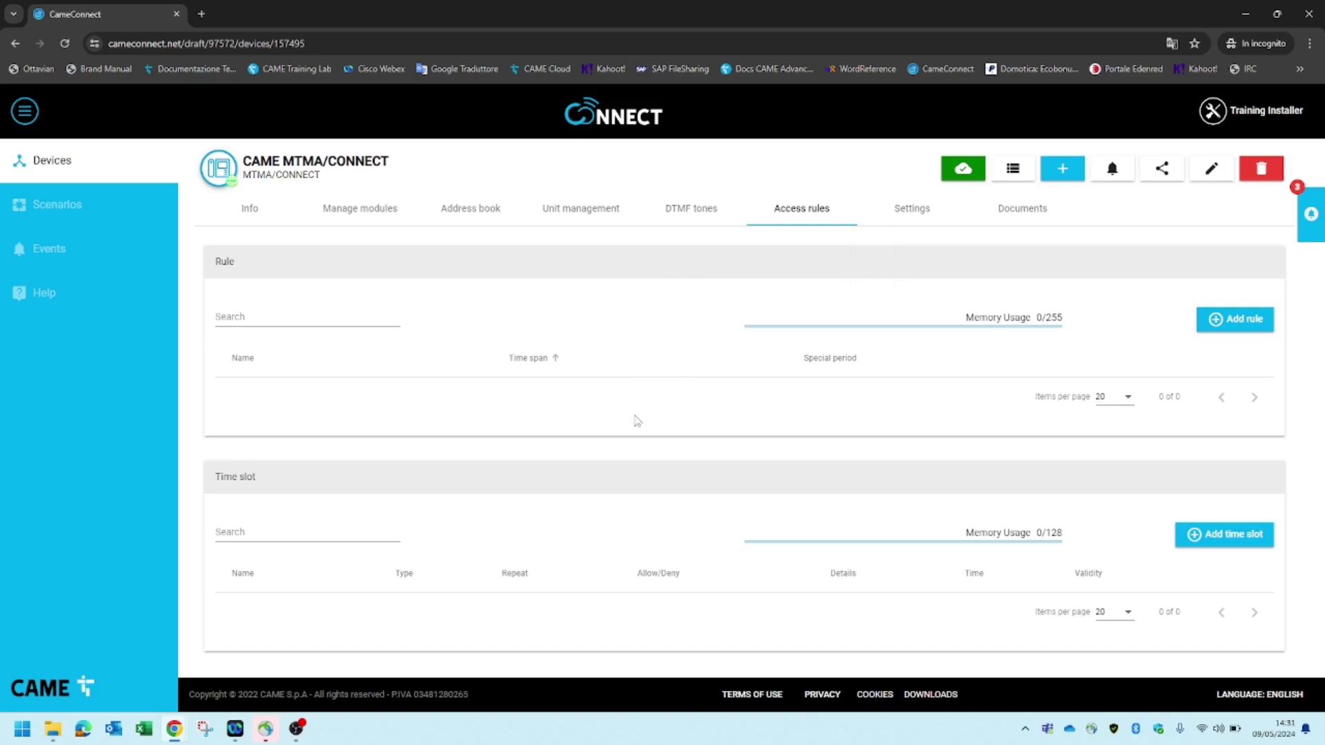
pyautogui.click(1267, 550)
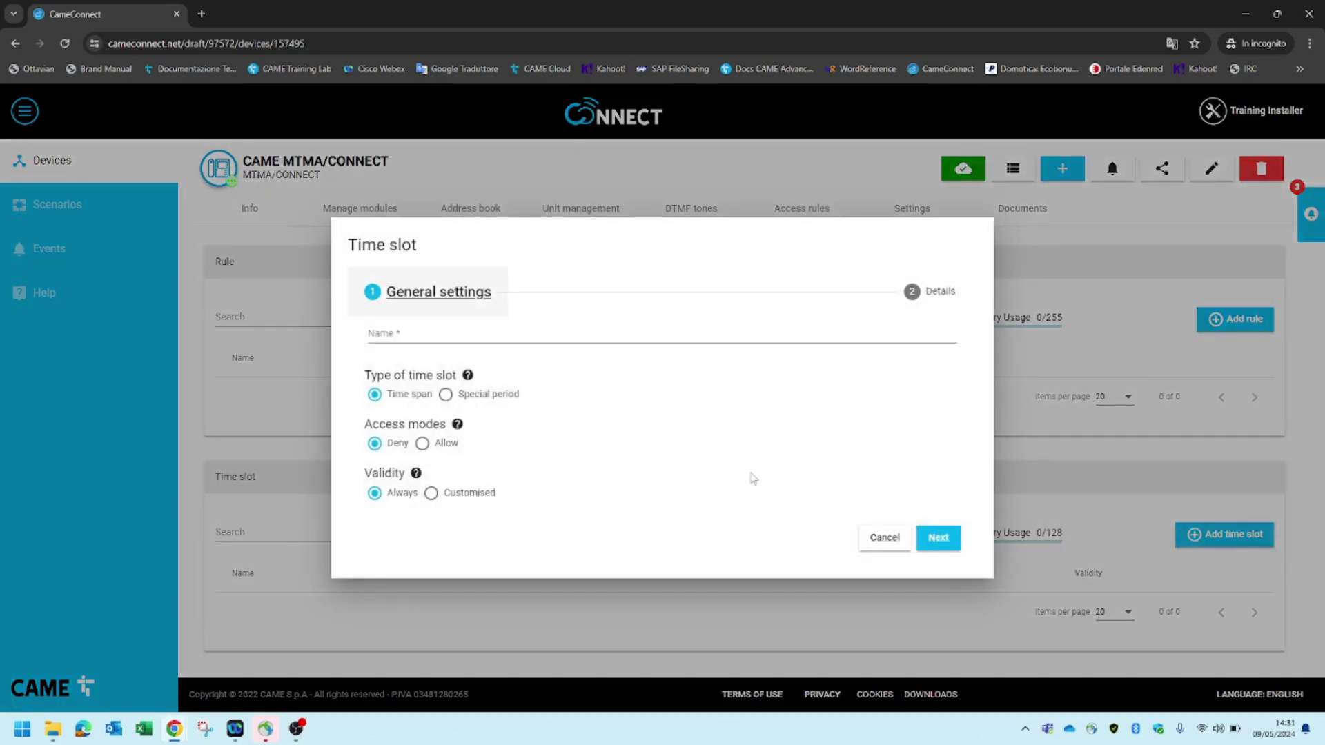
pyautogui.click(556, 334)
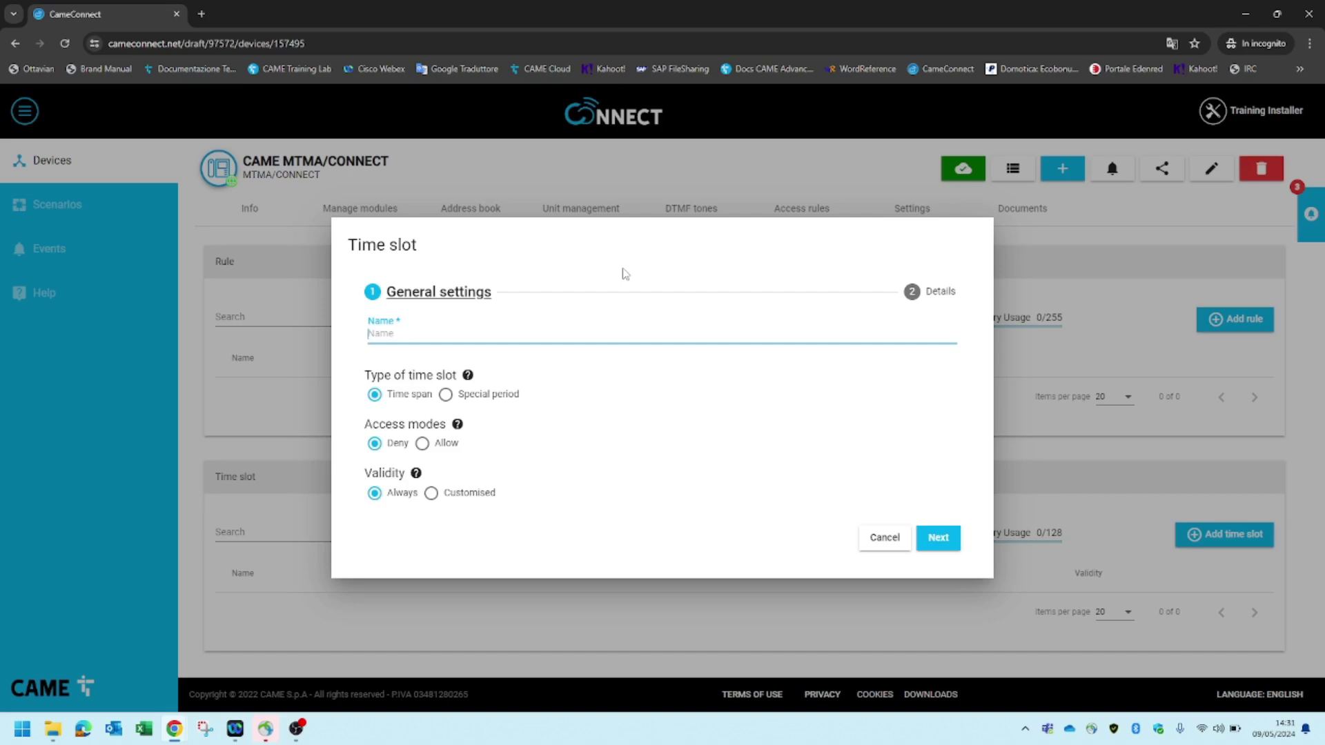
pyautogui.write('NIGHT TIME CALLS')
pyautogui.click(928, 543)
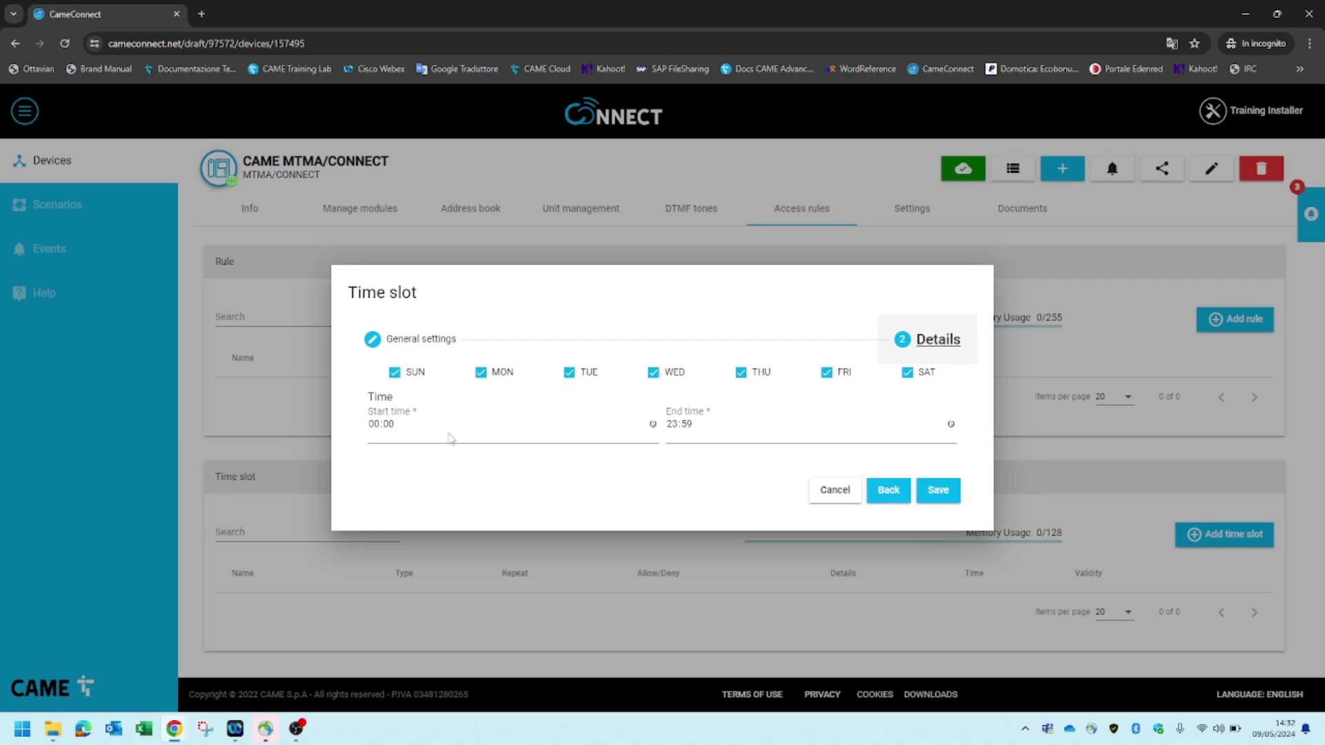
pyautogui.click(690, 445)
pyautogui.write('07:30')
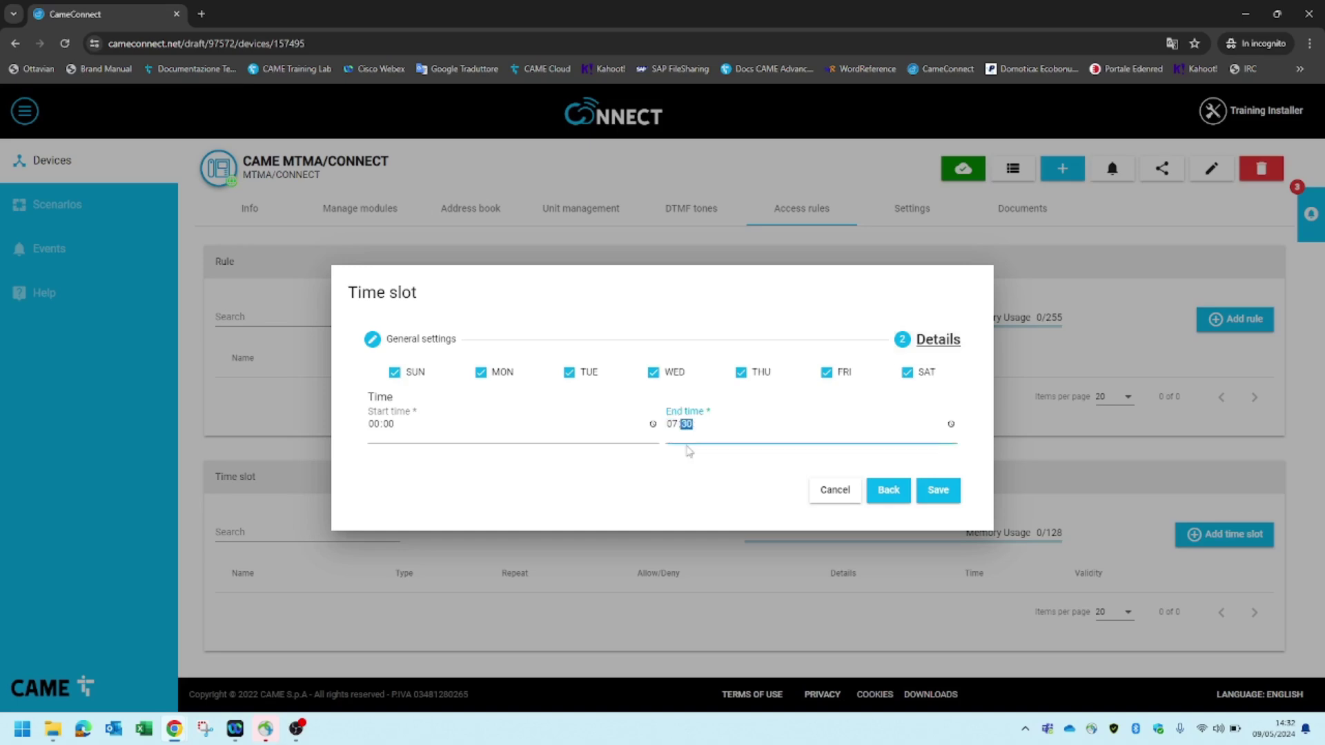
pyautogui.click(941, 495)
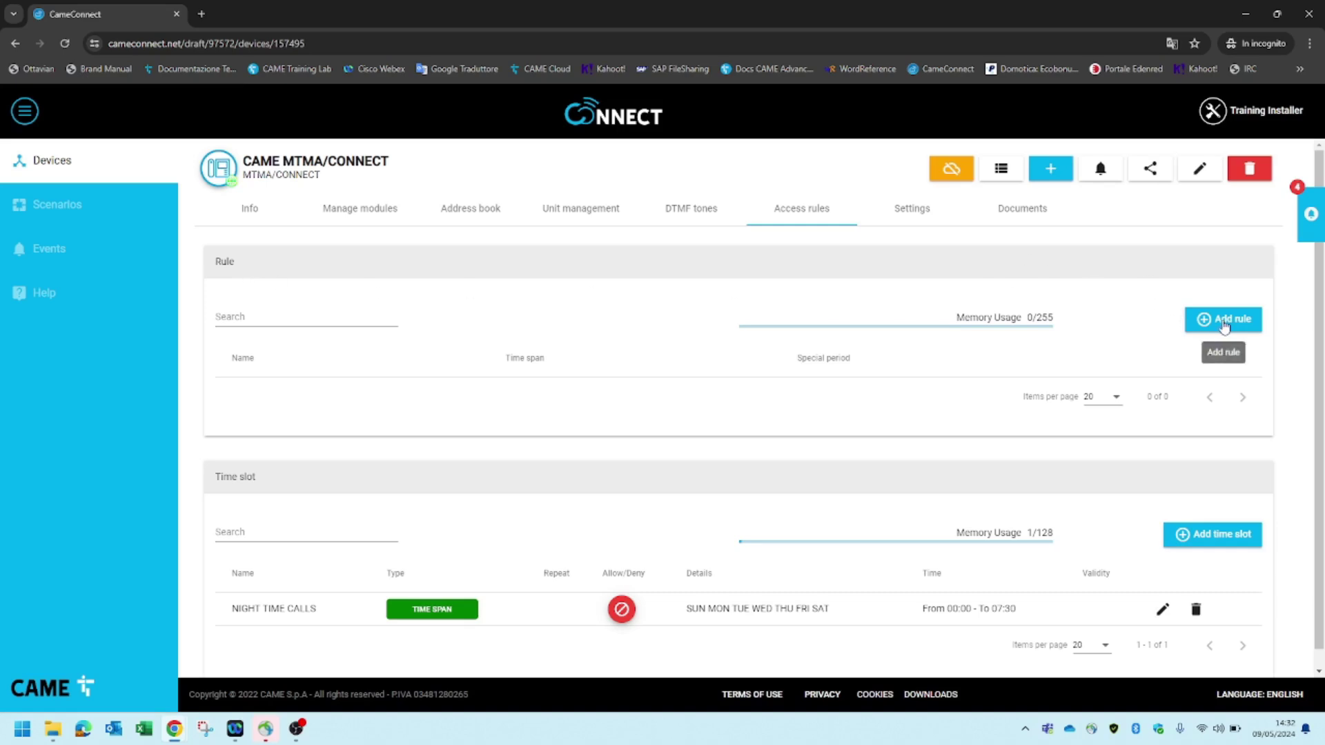
# Add an access rule named NIGHT that uses the NIGHT TIME CALLS time slot
pyautogui.click(1224, 321)
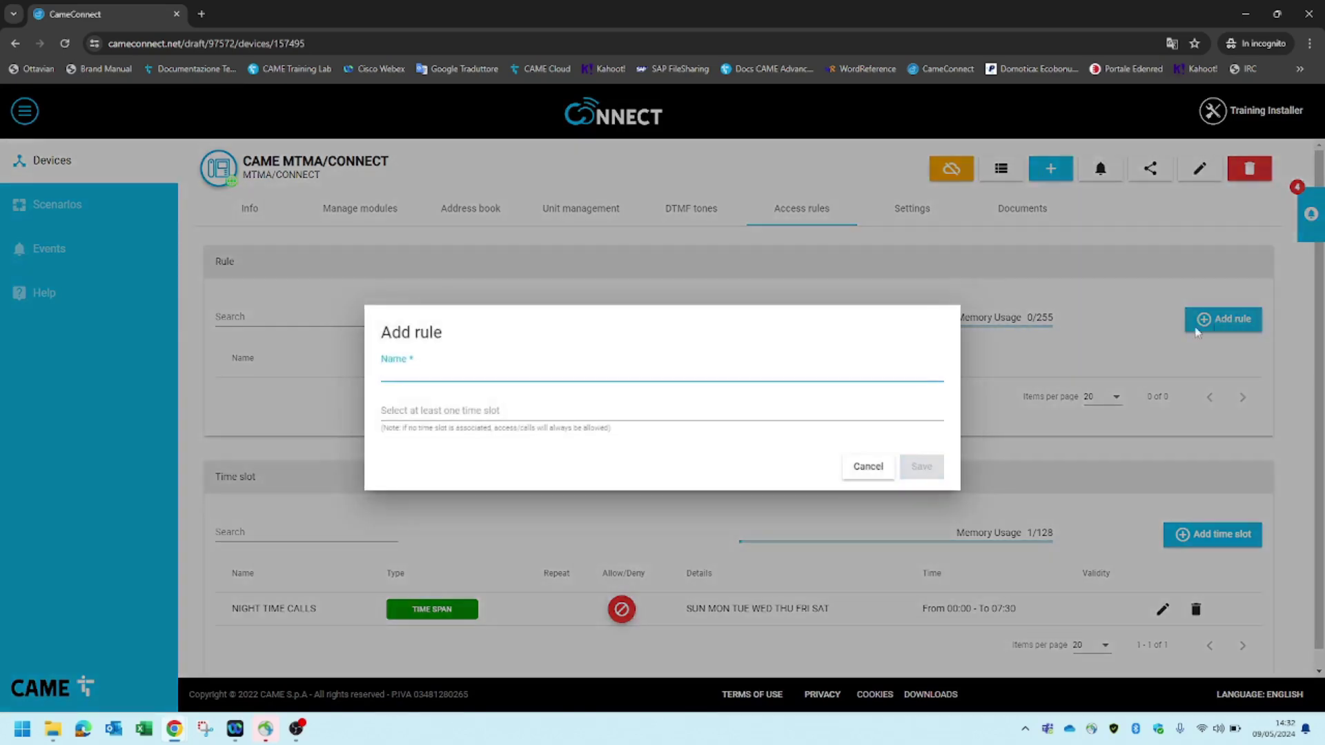
pyautogui.click(458, 372)
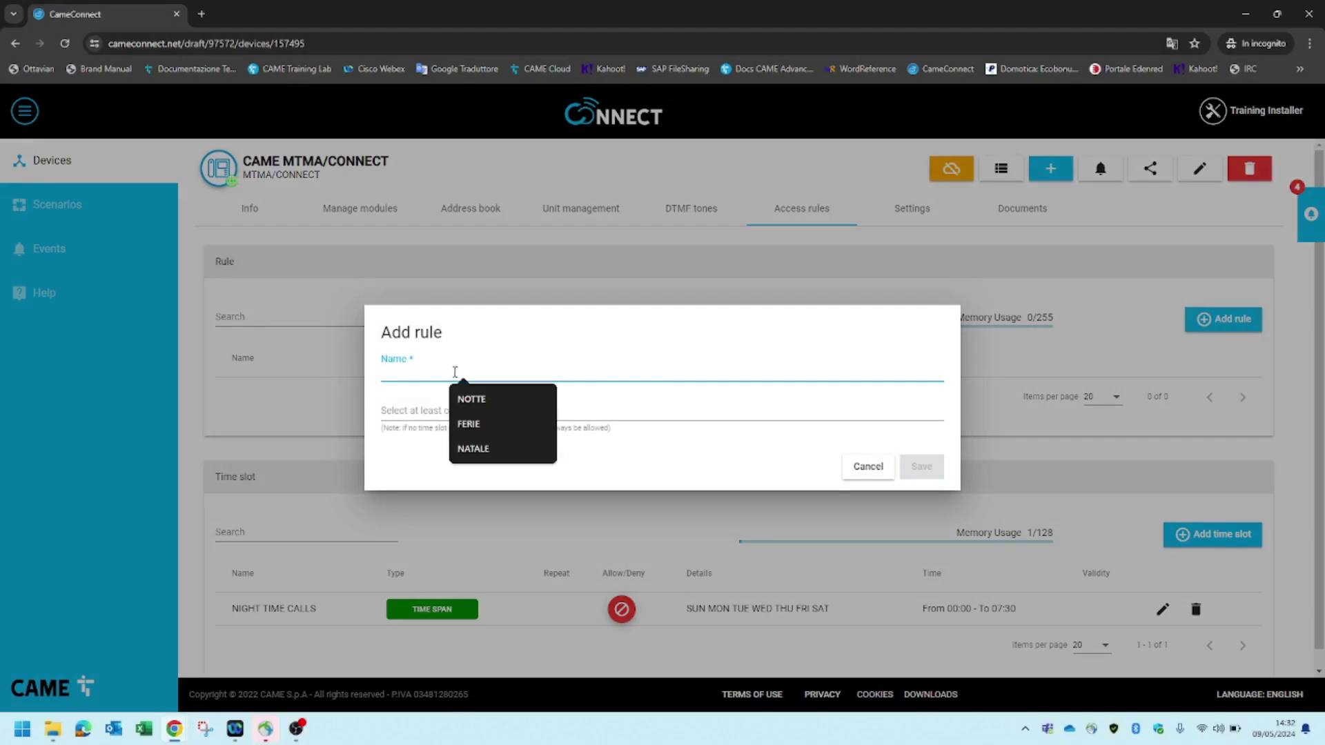
pyautogui.write('NIGHT')
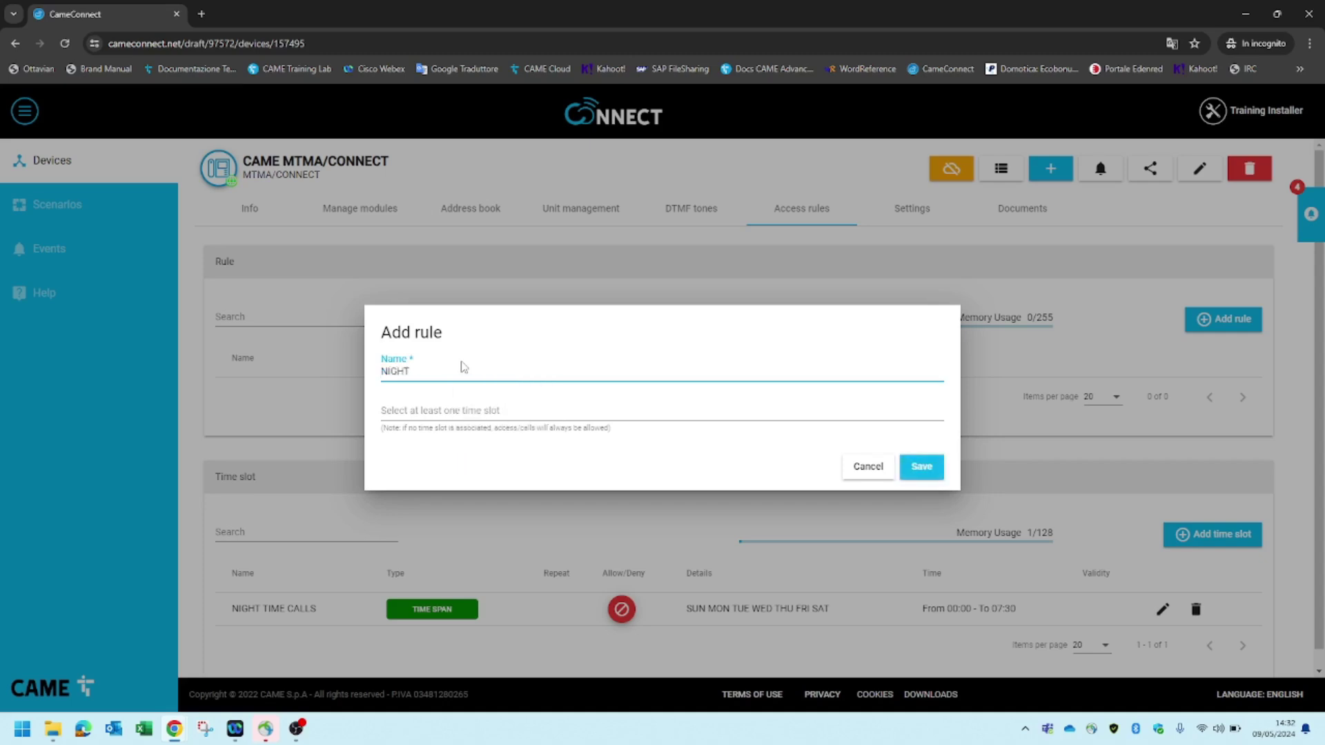
pyautogui.click(468, 408)
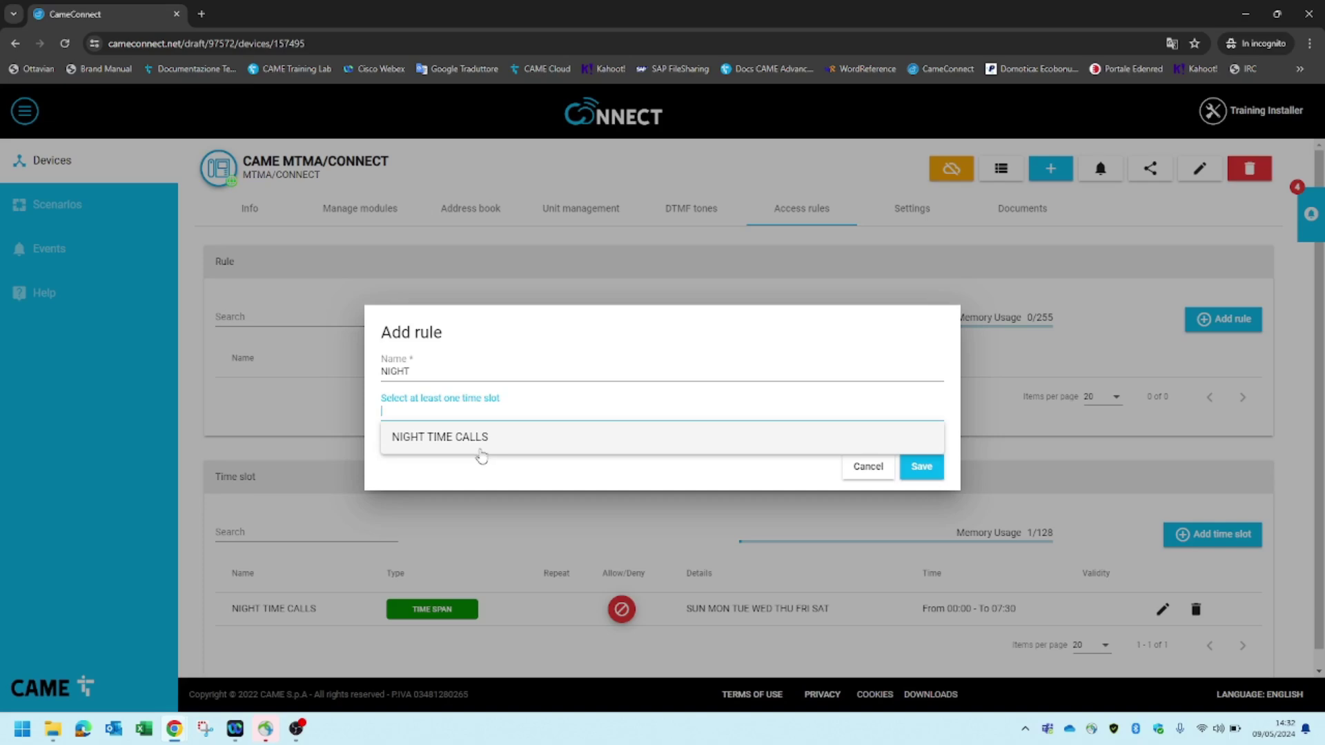
pyautogui.click(482, 449)
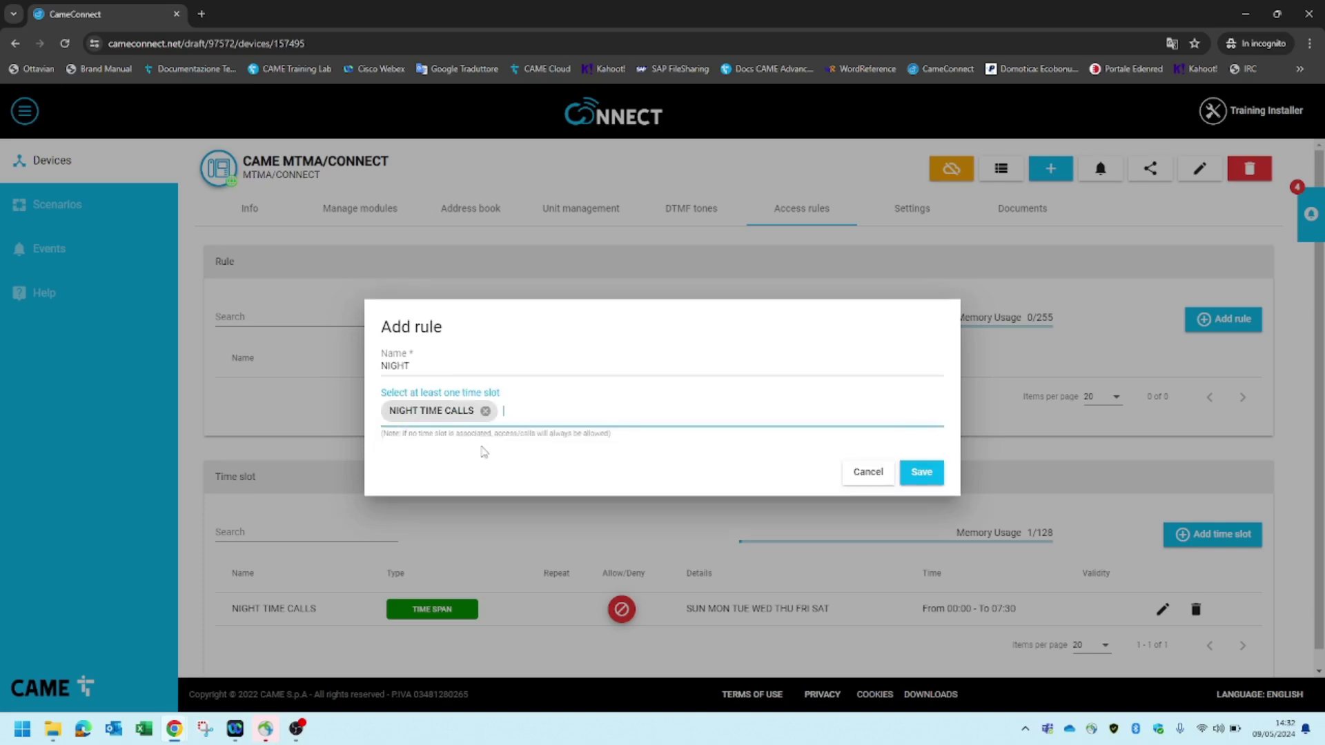
pyautogui.click(928, 475)
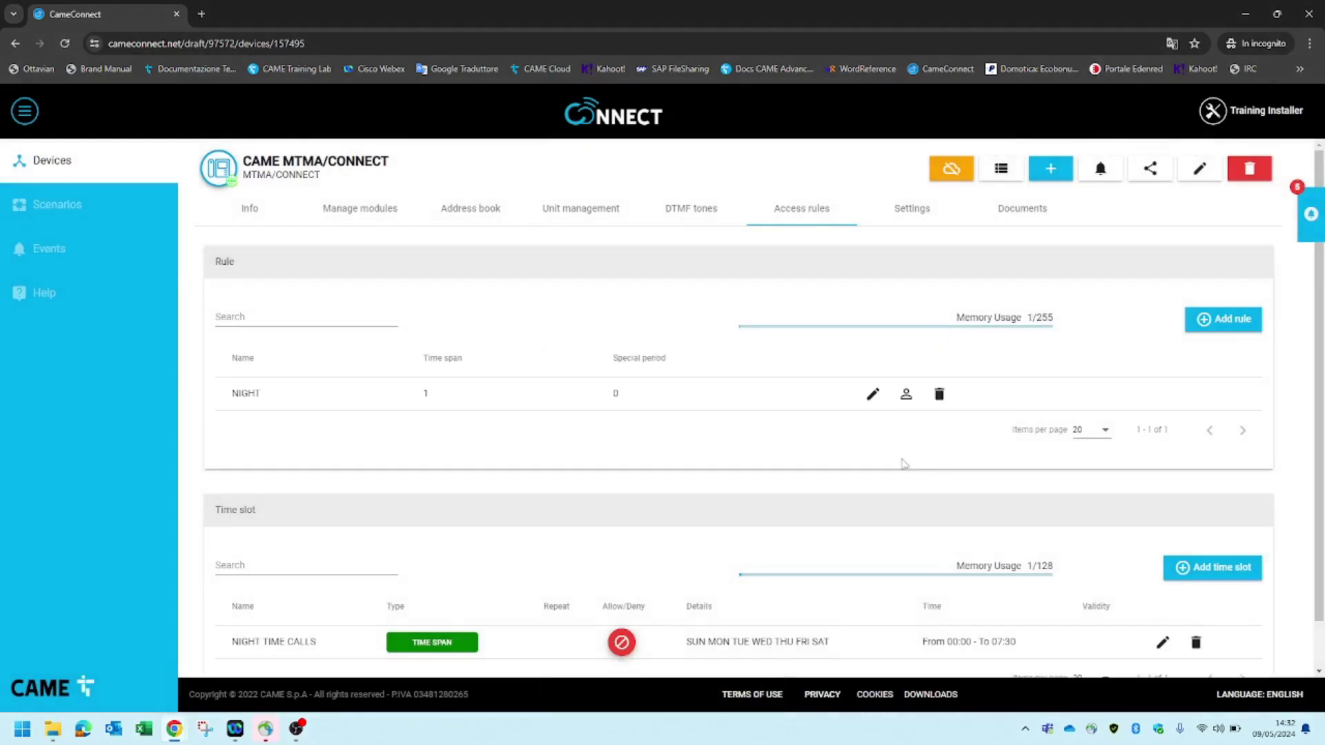
# Assign the NIGHT rule to the HUMAN RESOURCES OFFICE, PROPERTY, PURCHASING OFFICE and RECEPTION contacts and save
pyautogui.click(907, 396)
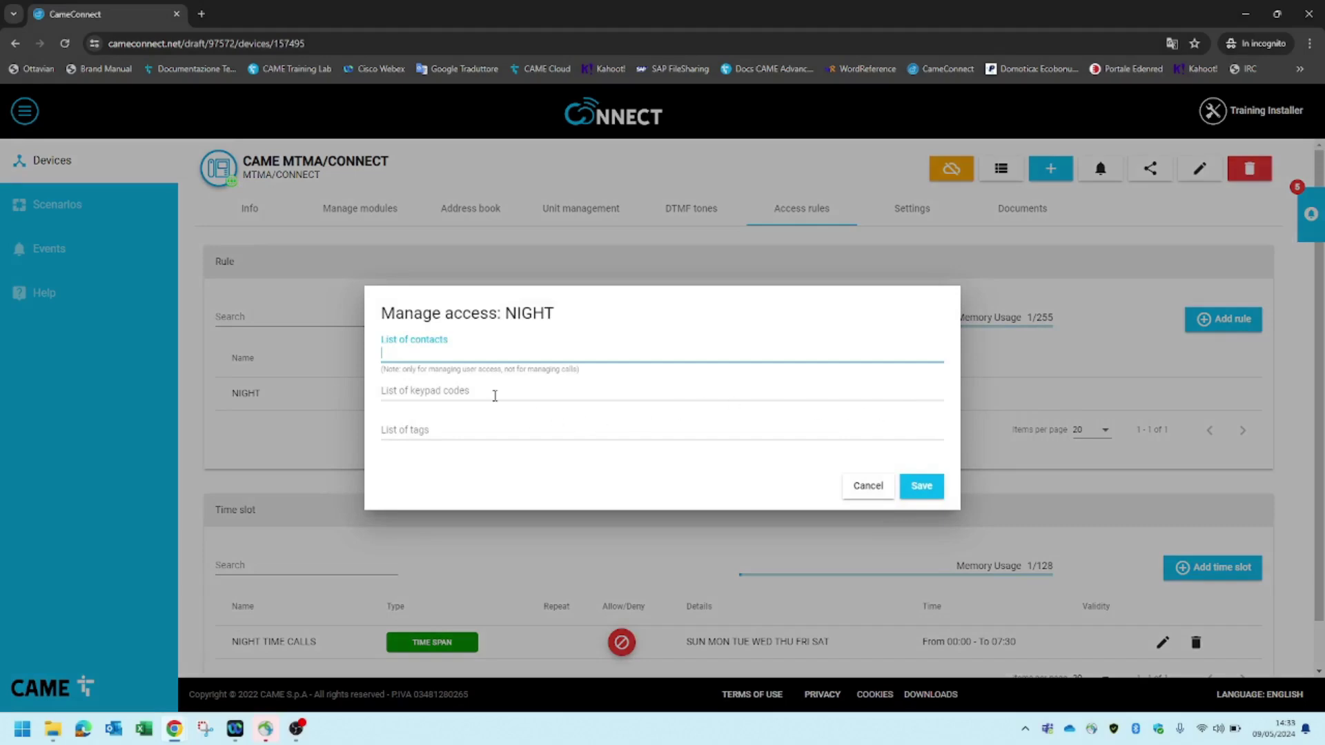
pyautogui.click(421, 351)
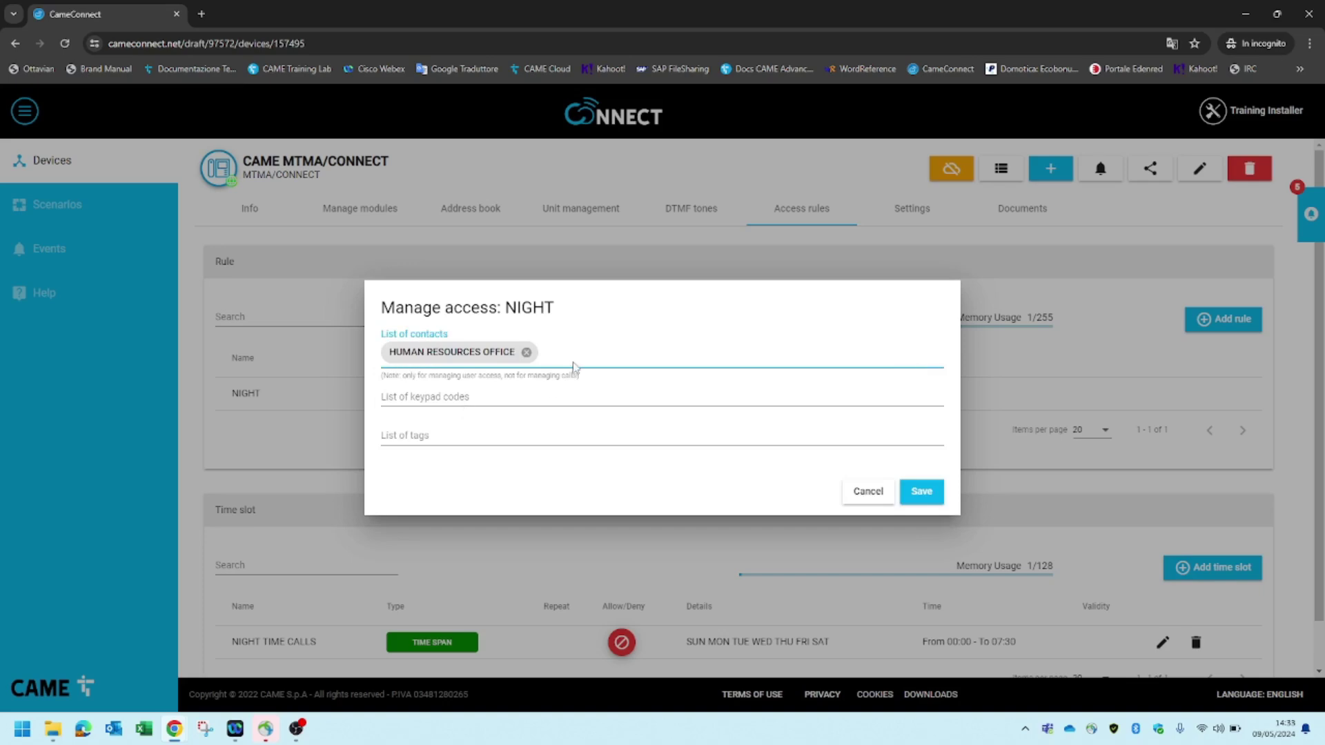
pyautogui.click(572, 352)
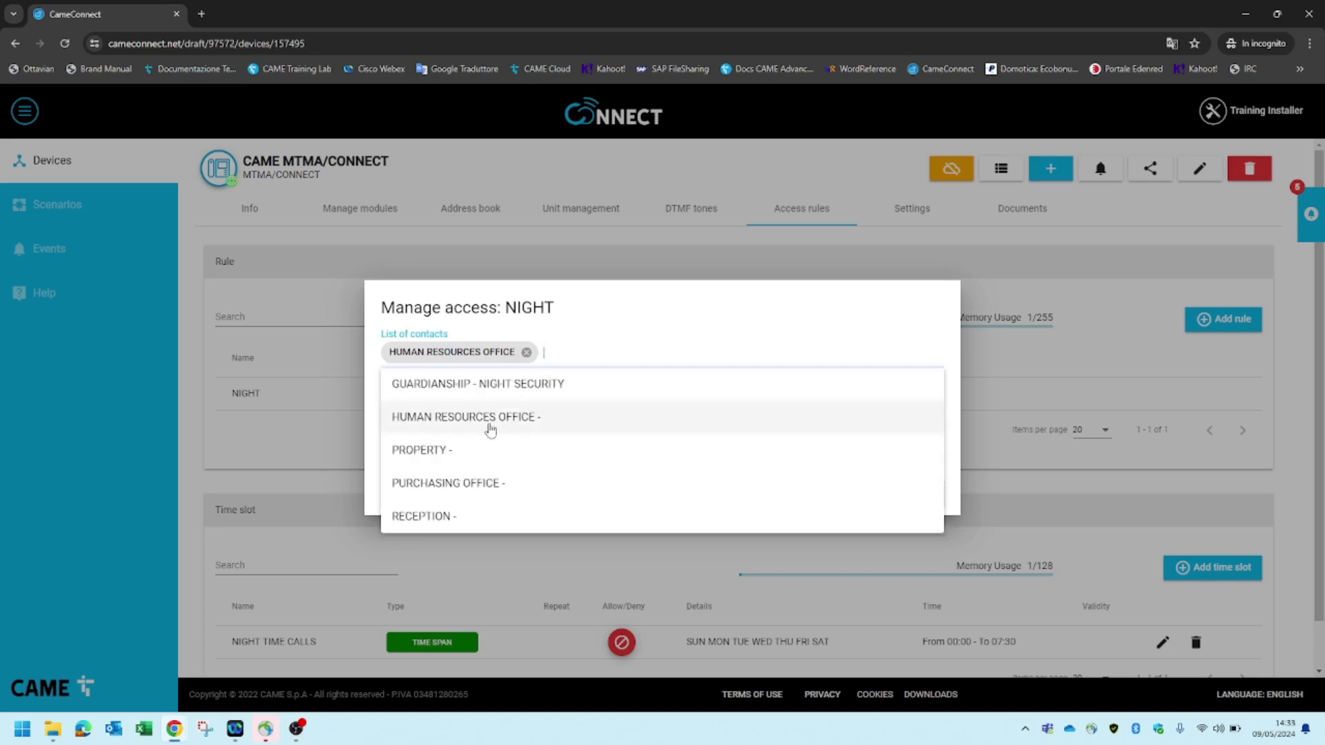
pyautogui.click(456, 450)
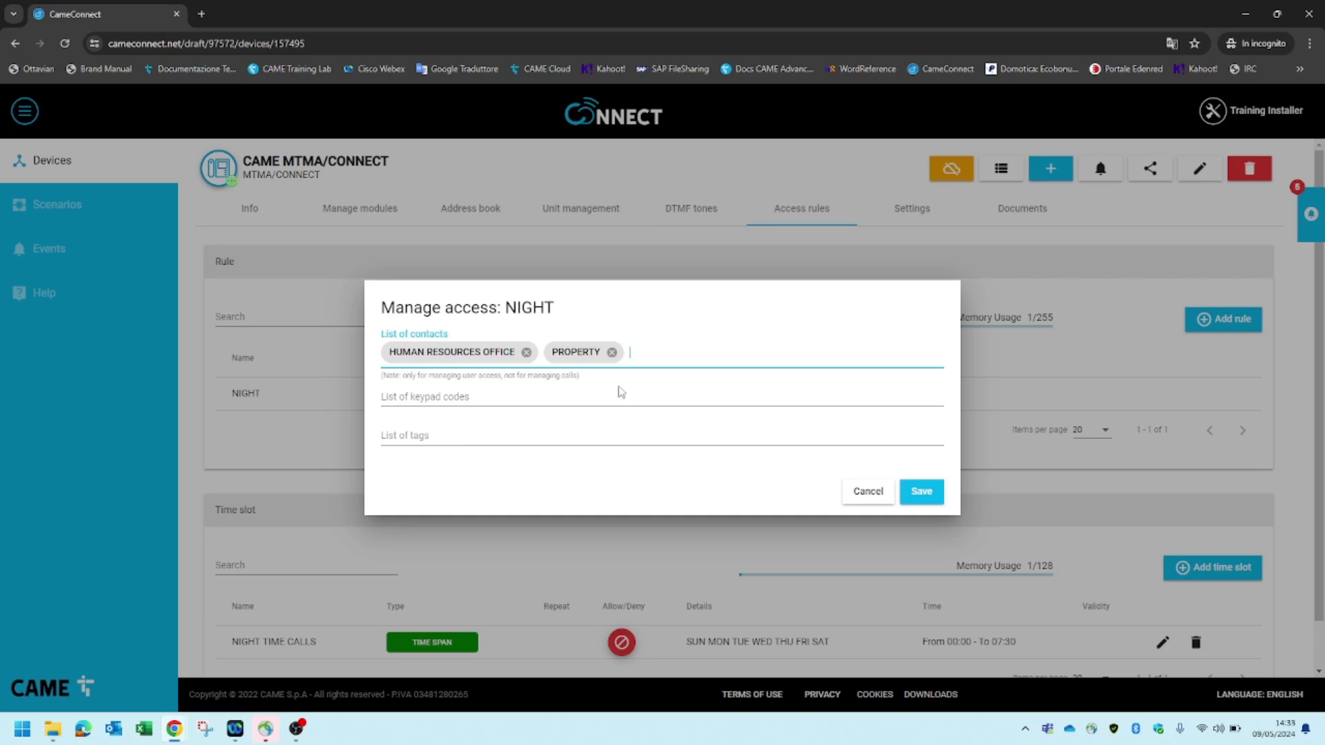
pyautogui.click(668, 343)
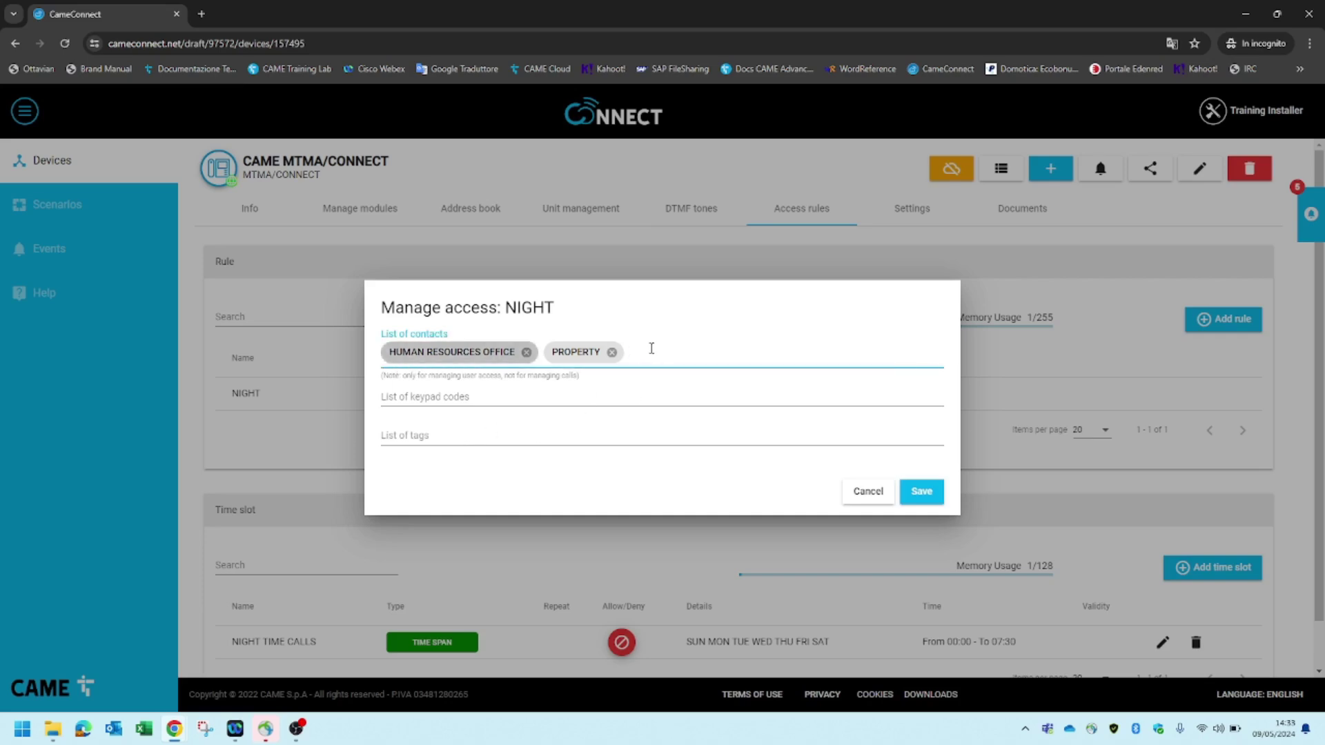
pyautogui.click(654, 354)
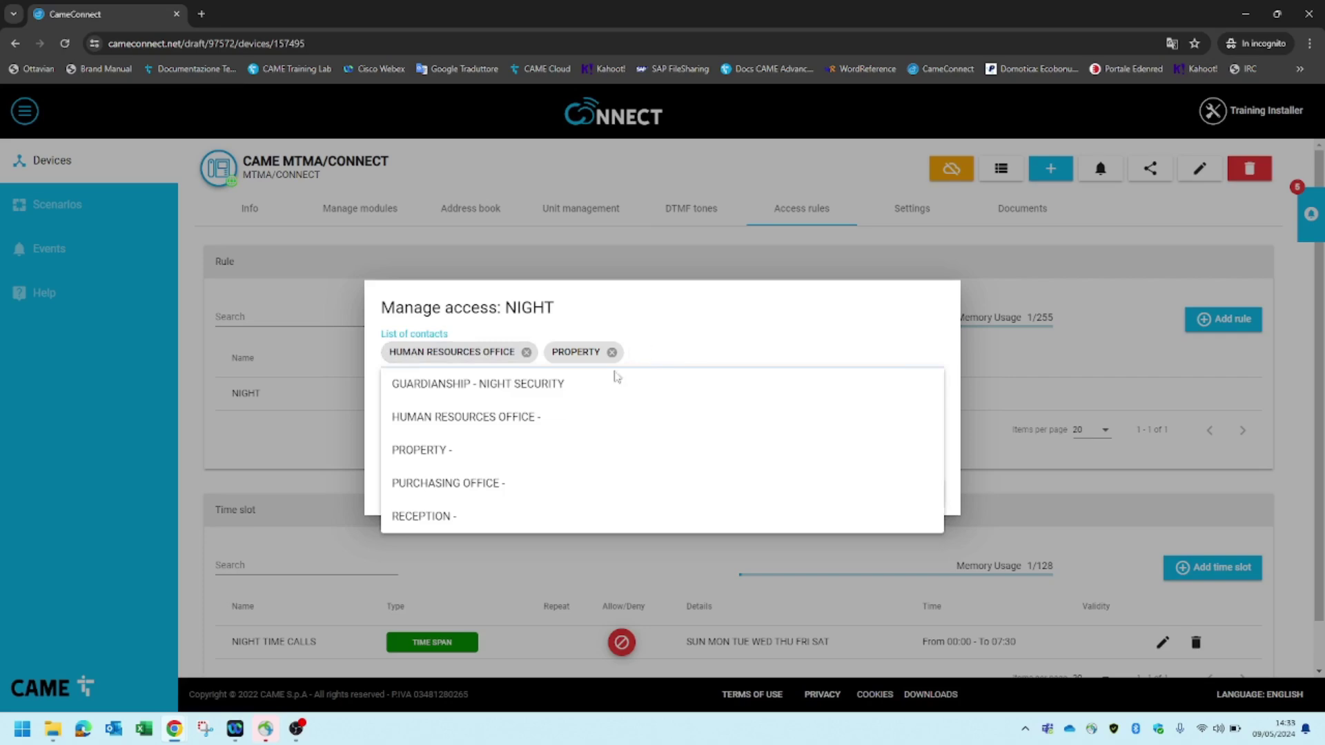
pyautogui.click(461, 485)
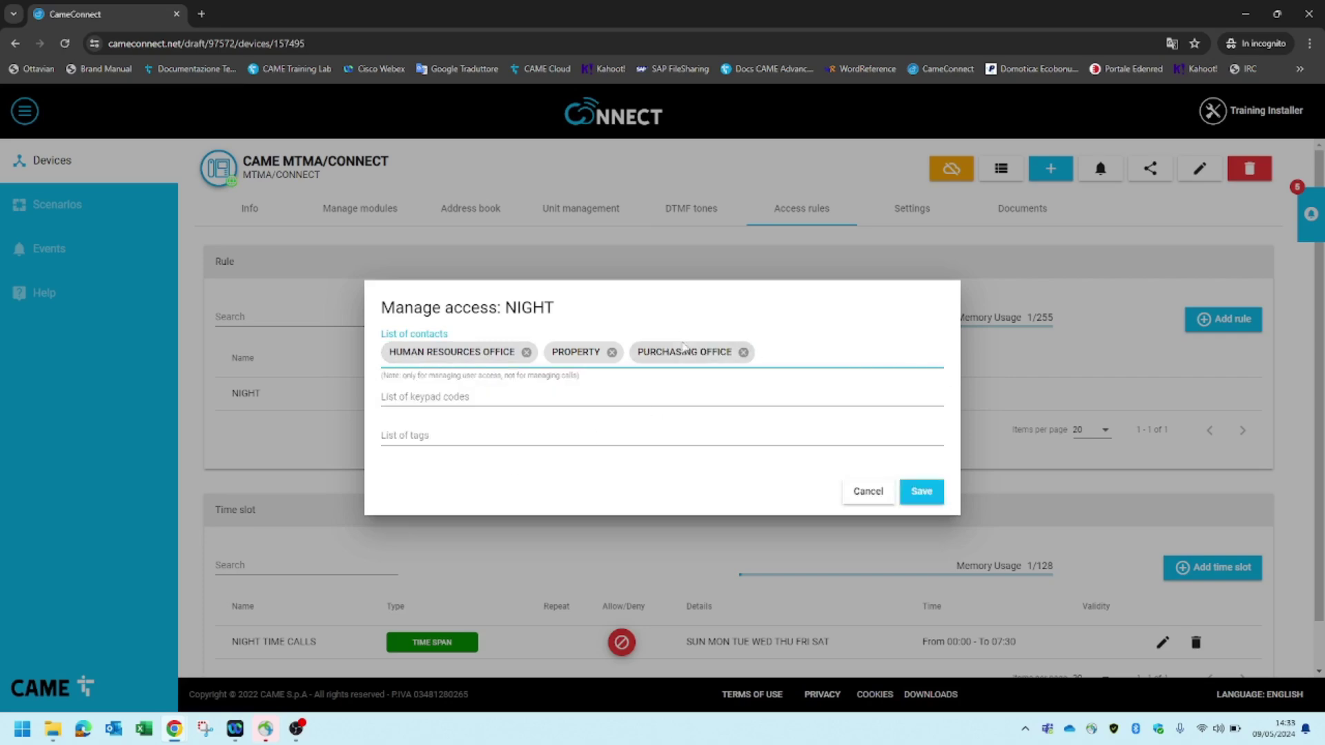
pyautogui.click(782, 350)
pyautogui.click(442, 519)
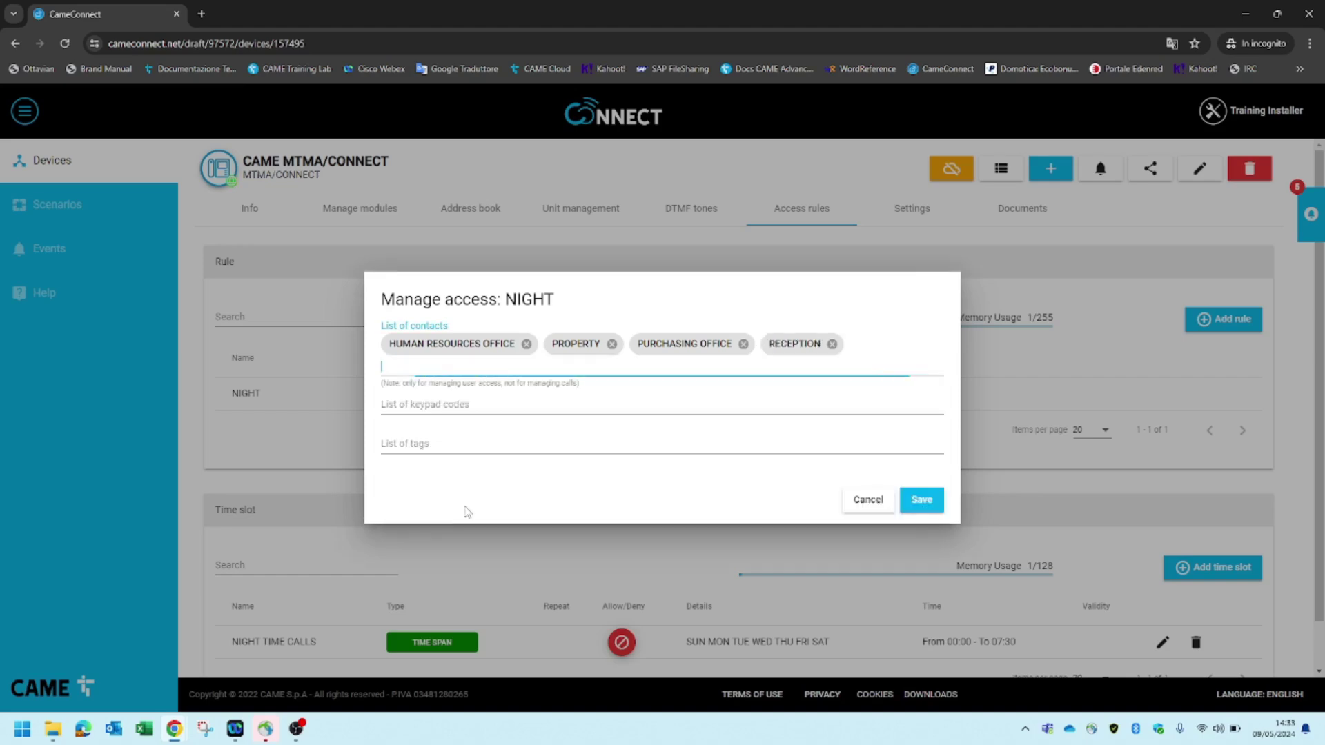
pyautogui.click(923, 501)
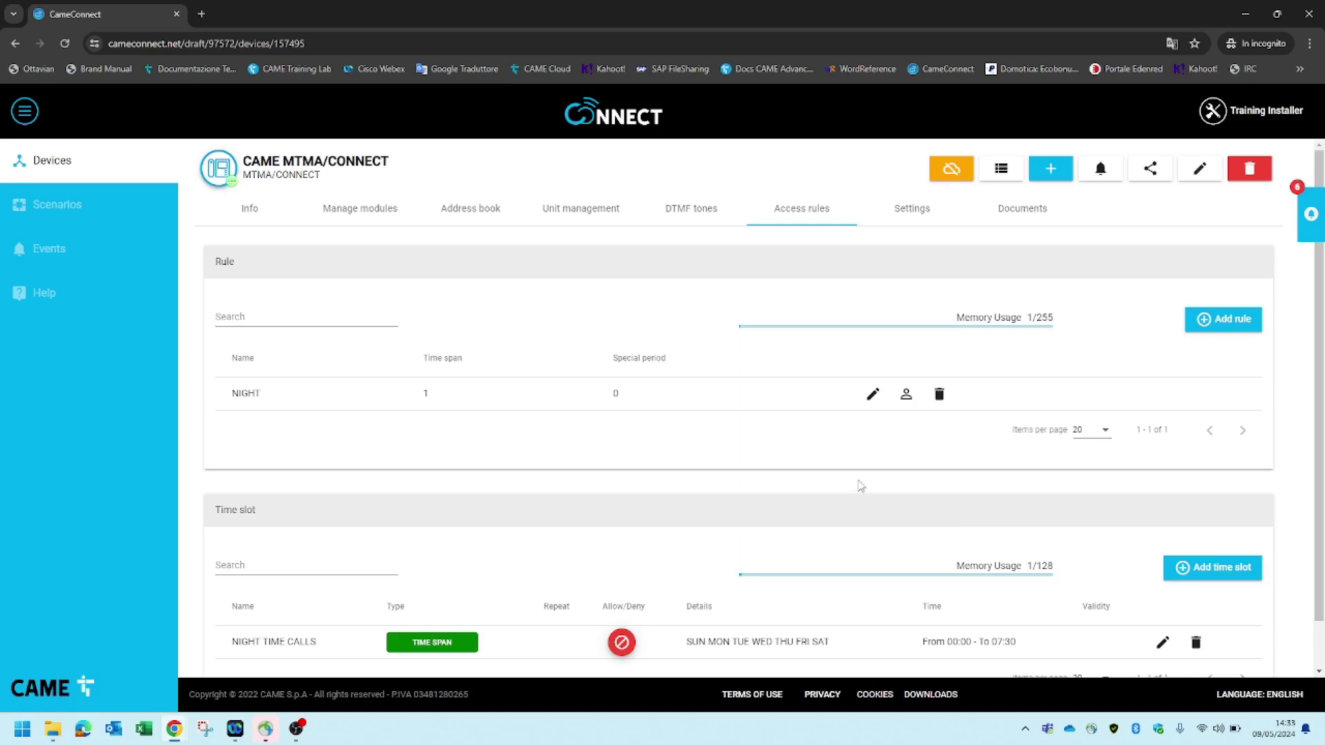
# Check in the address book which rule is assigned to the RECEPTION contact, leaving the contact unmodified
pyautogui.click(464, 216)
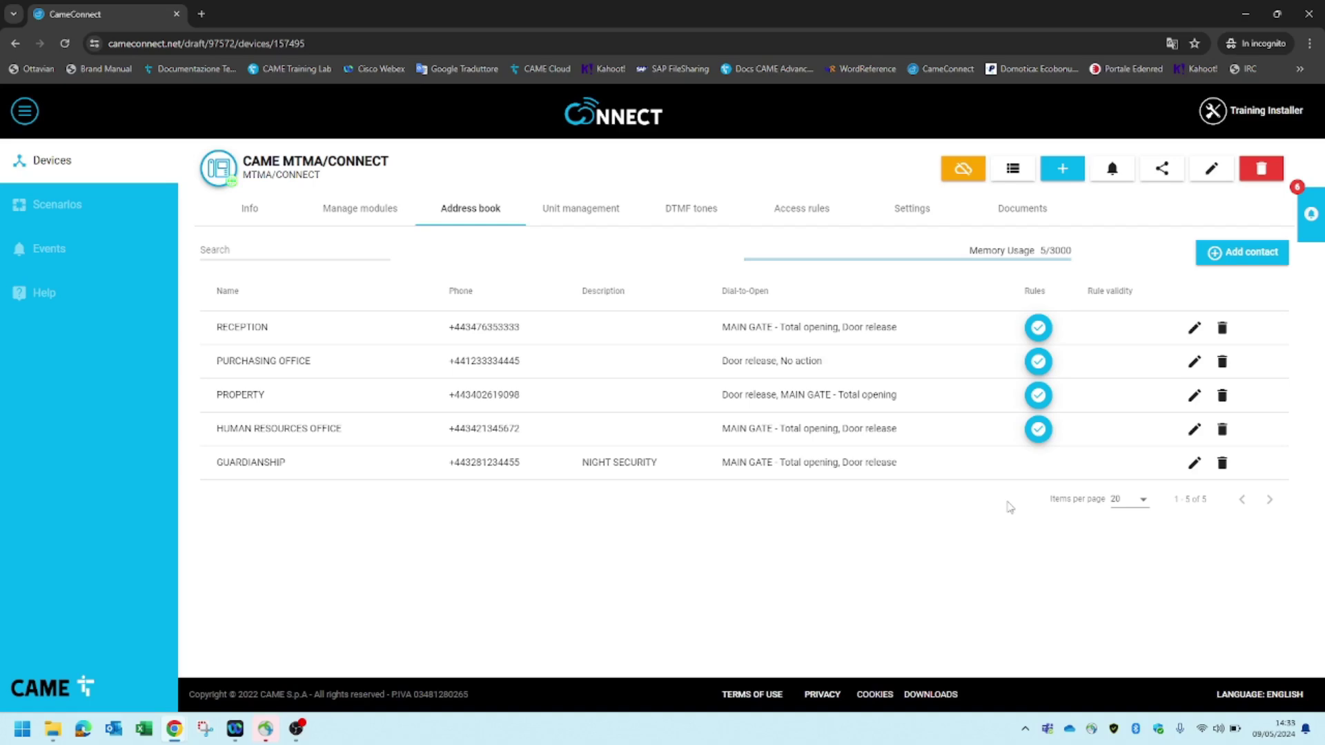
pyautogui.click(1193, 329)
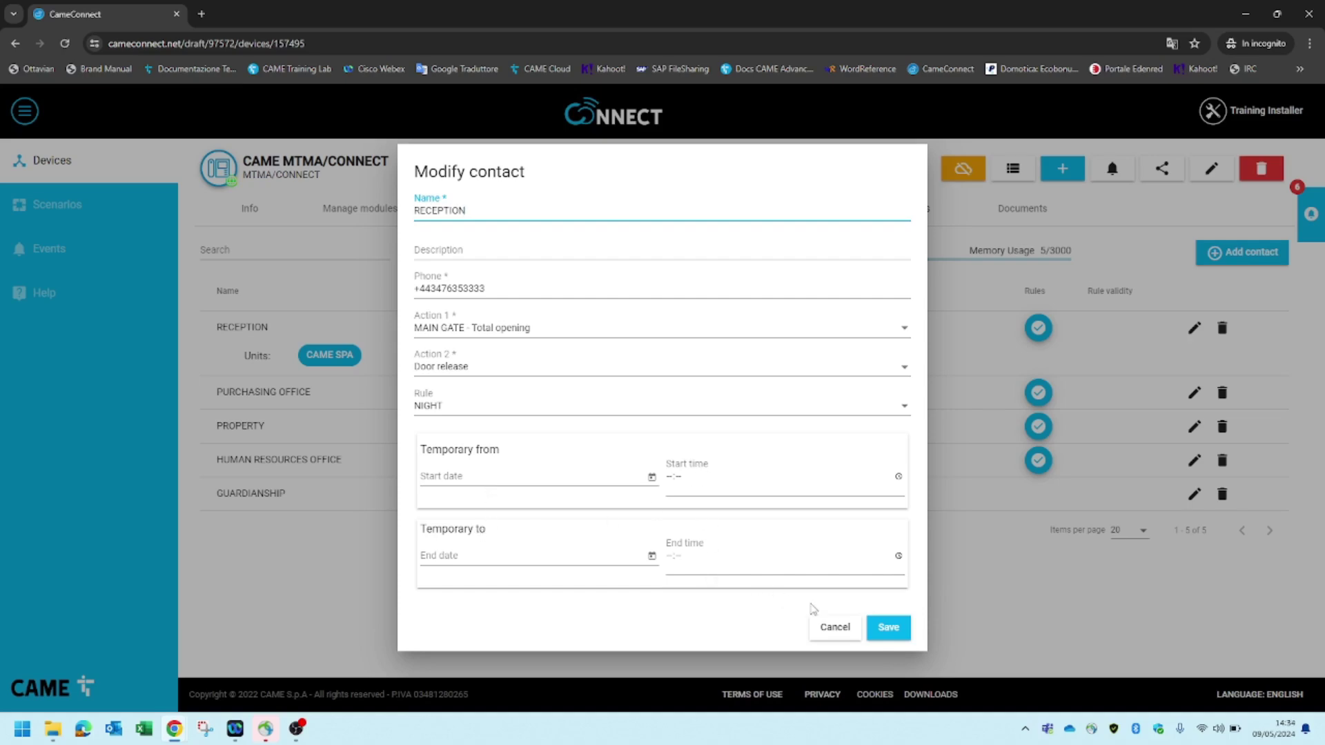
pyautogui.click(836, 629)
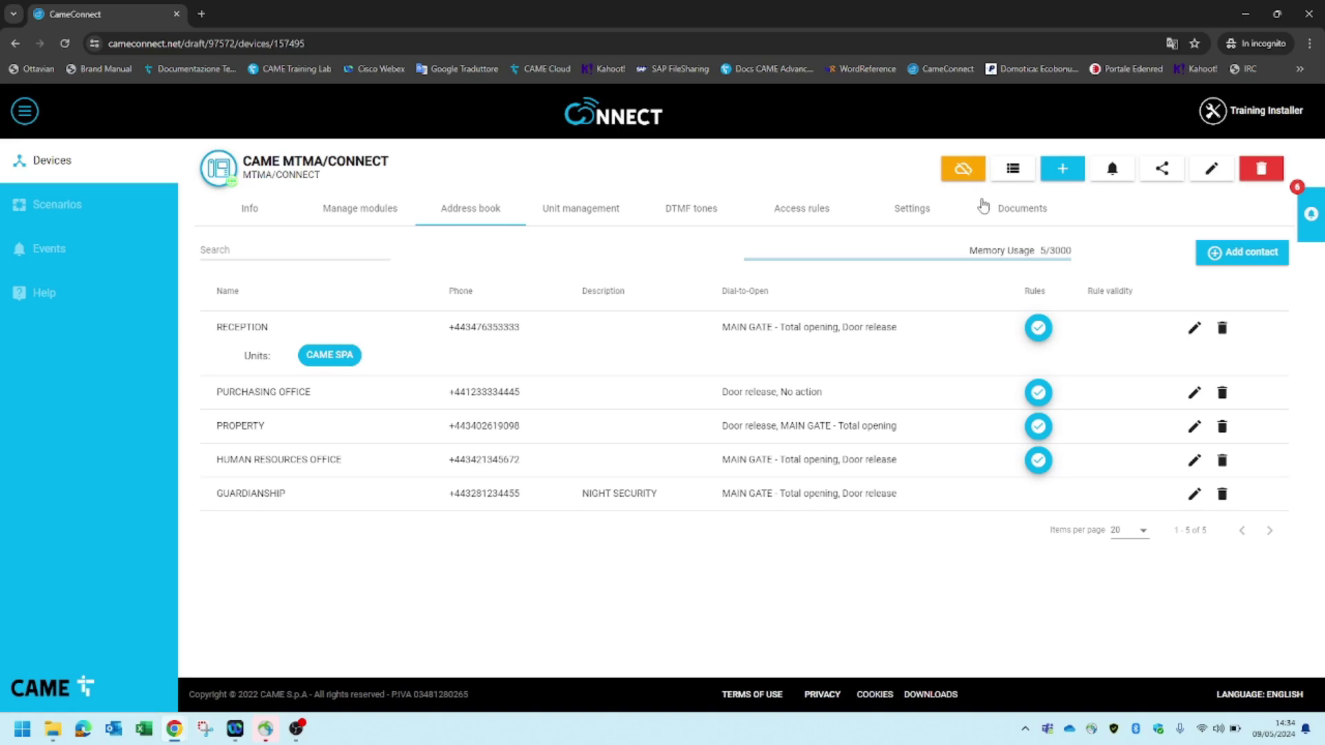
# Write the updated configuration to the MTMA/CONNECT device and open its gateway information
pyautogui.click(962, 170)
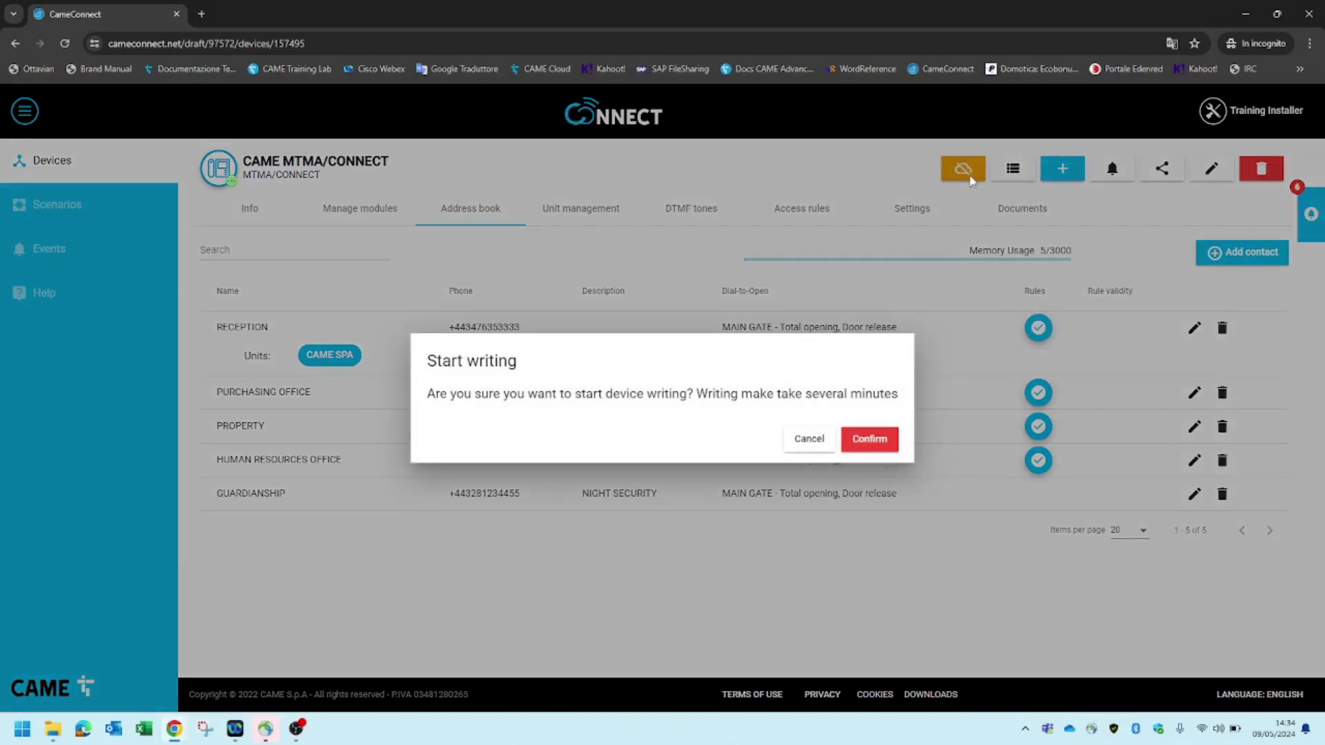
pyautogui.click(881, 438)
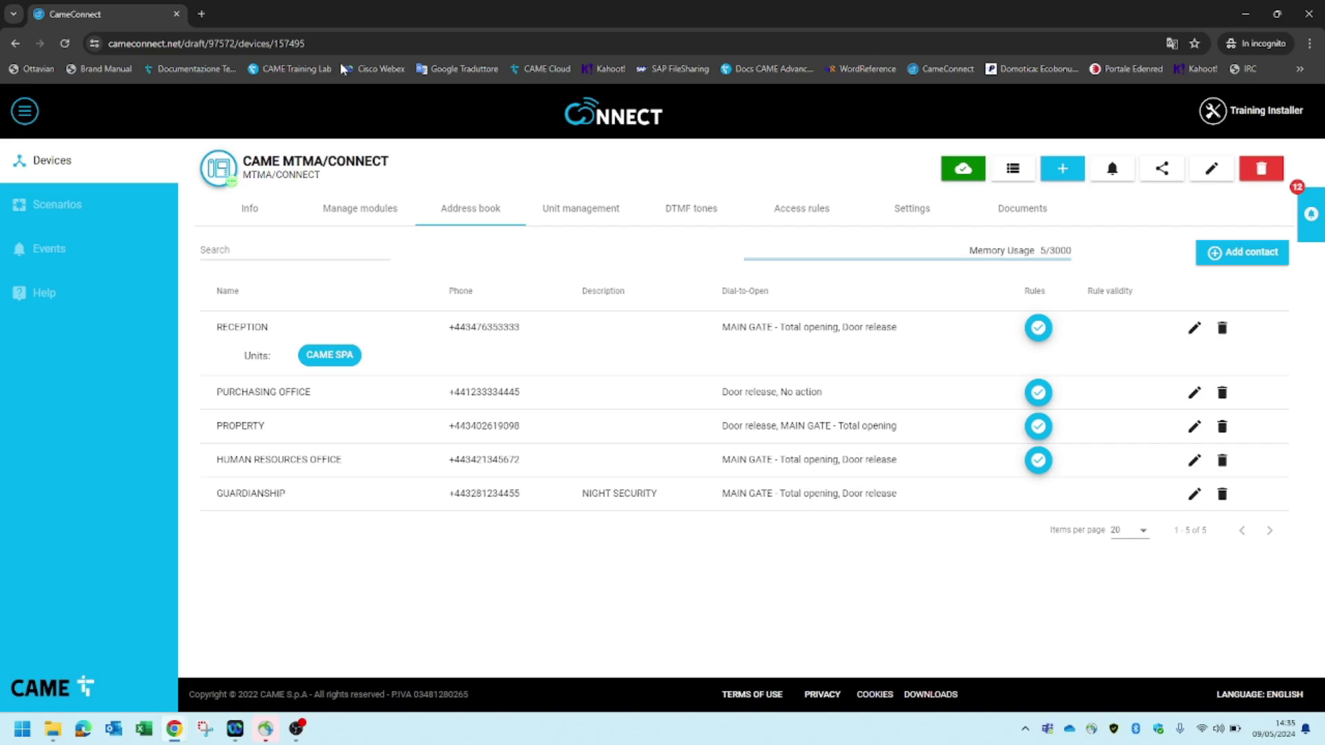
pyautogui.click(265, 221)
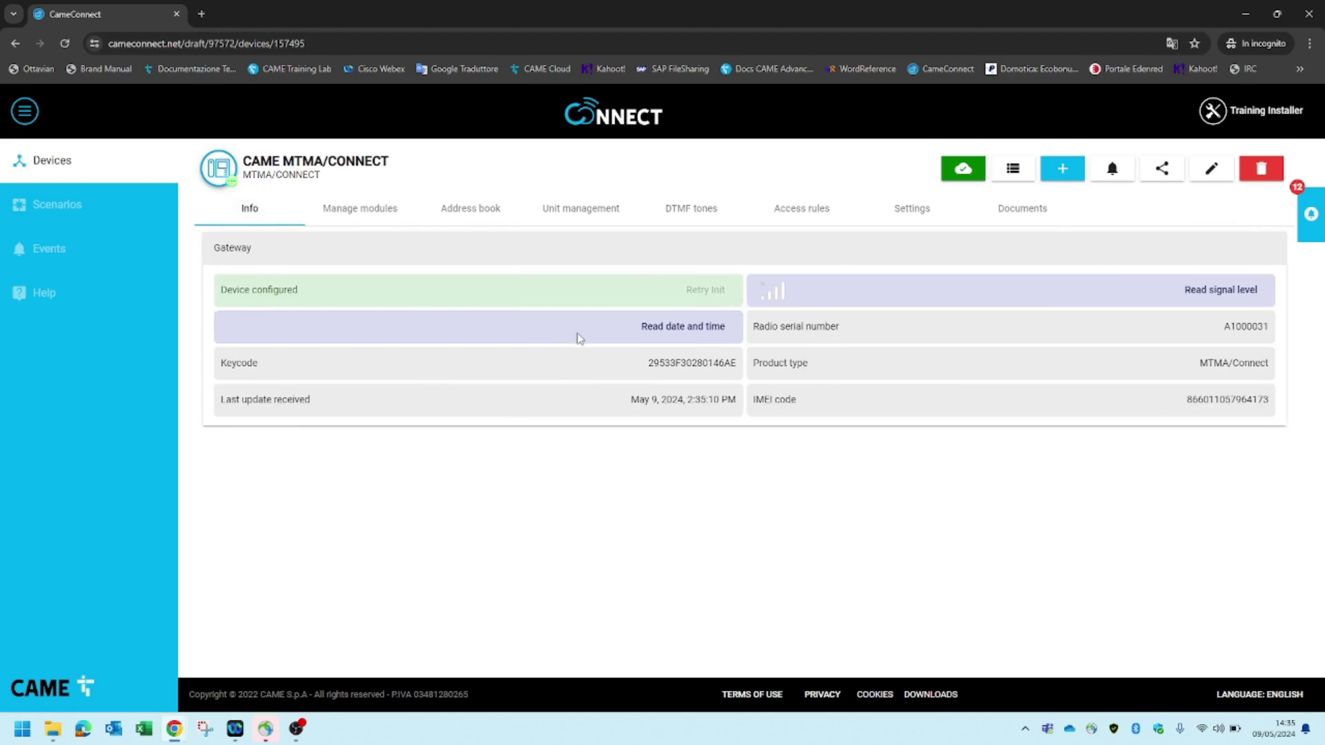
# Read the gateway's date and time, and examine the CAME SPA unit's contact list, leaving the unit unmodified
pyautogui.click(681, 336)
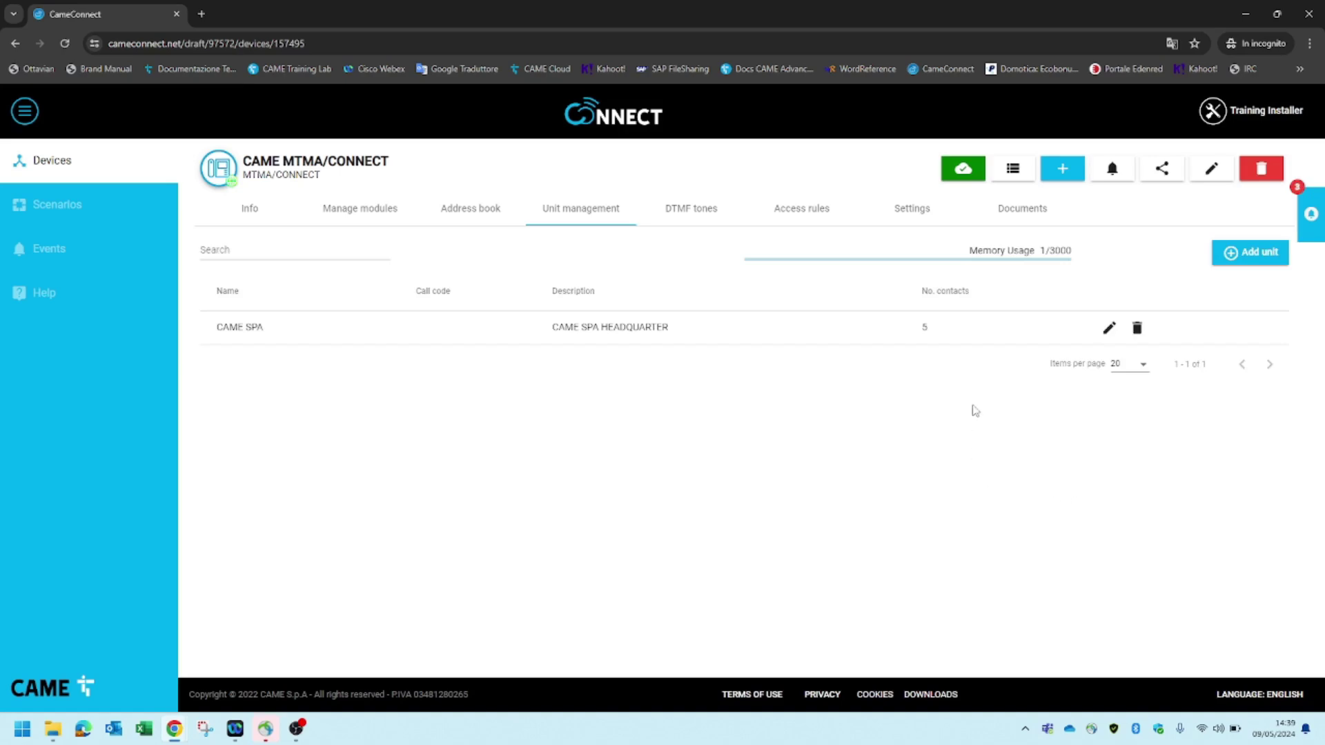
pyautogui.click(1109, 328)
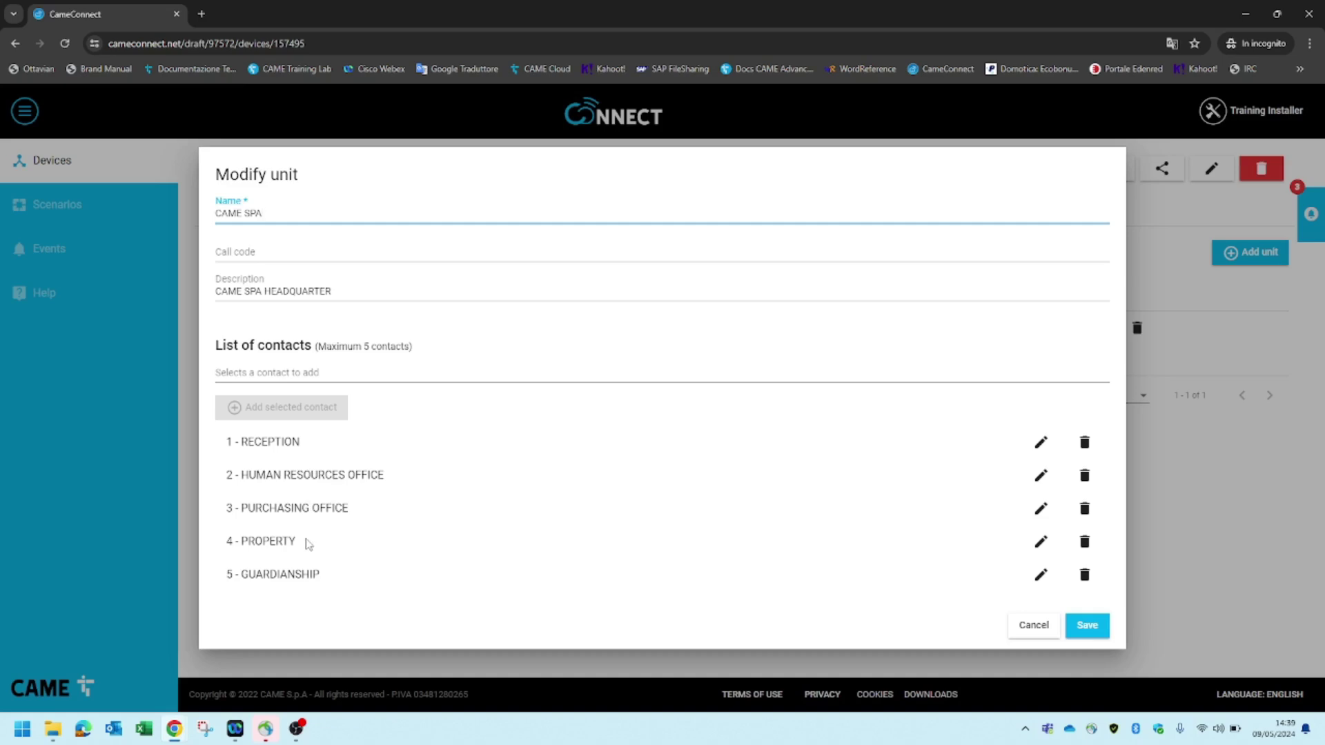
pyautogui.click(1020, 628)
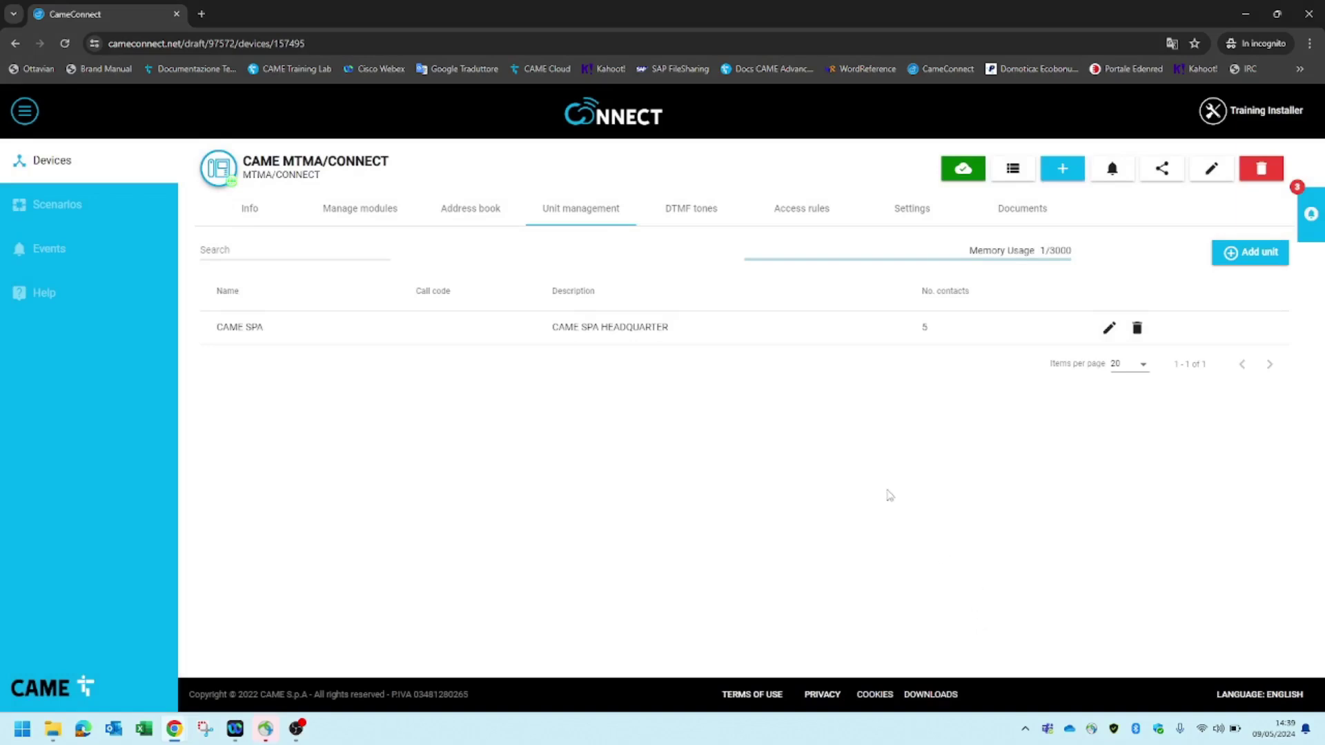
# Define the general settings of a new time slot named SUMMER HOLIDAYS: Time span type, Deny access mode and Customised validity
pyautogui.click(803, 221)
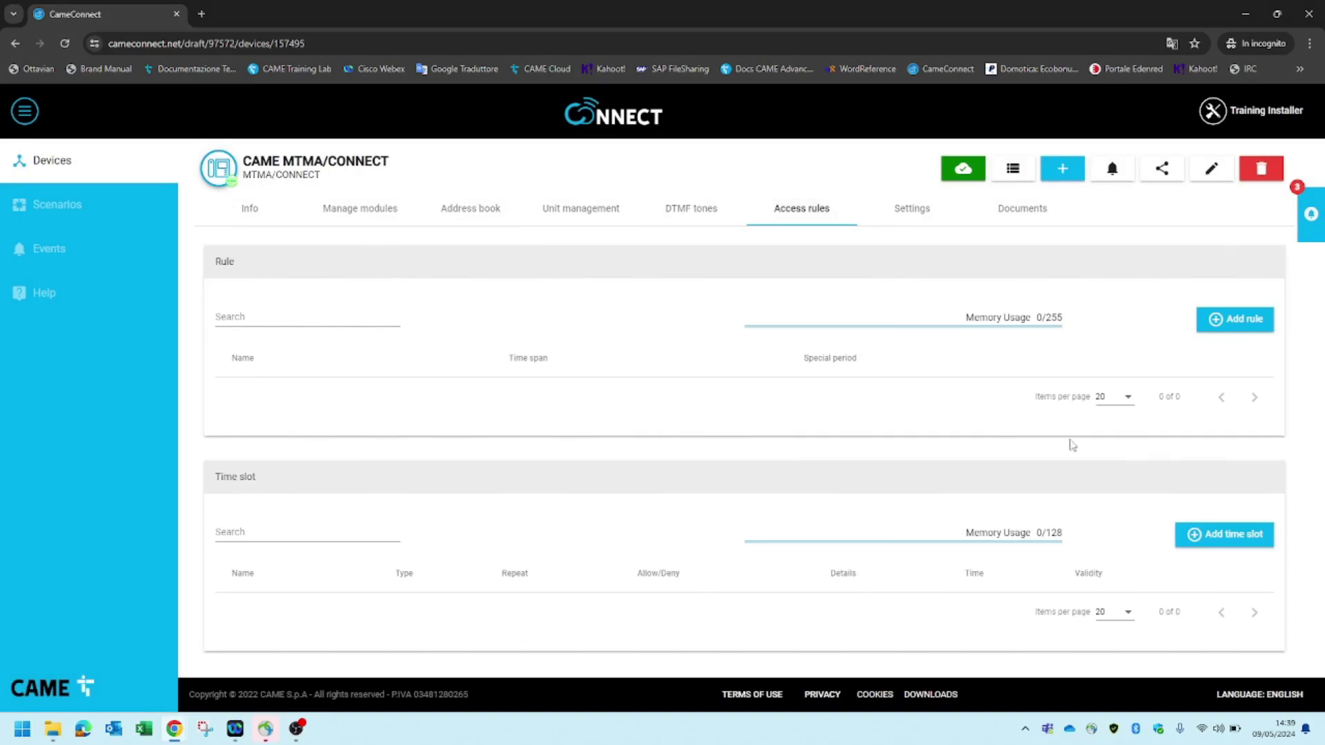
pyautogui.click(1239, 536)
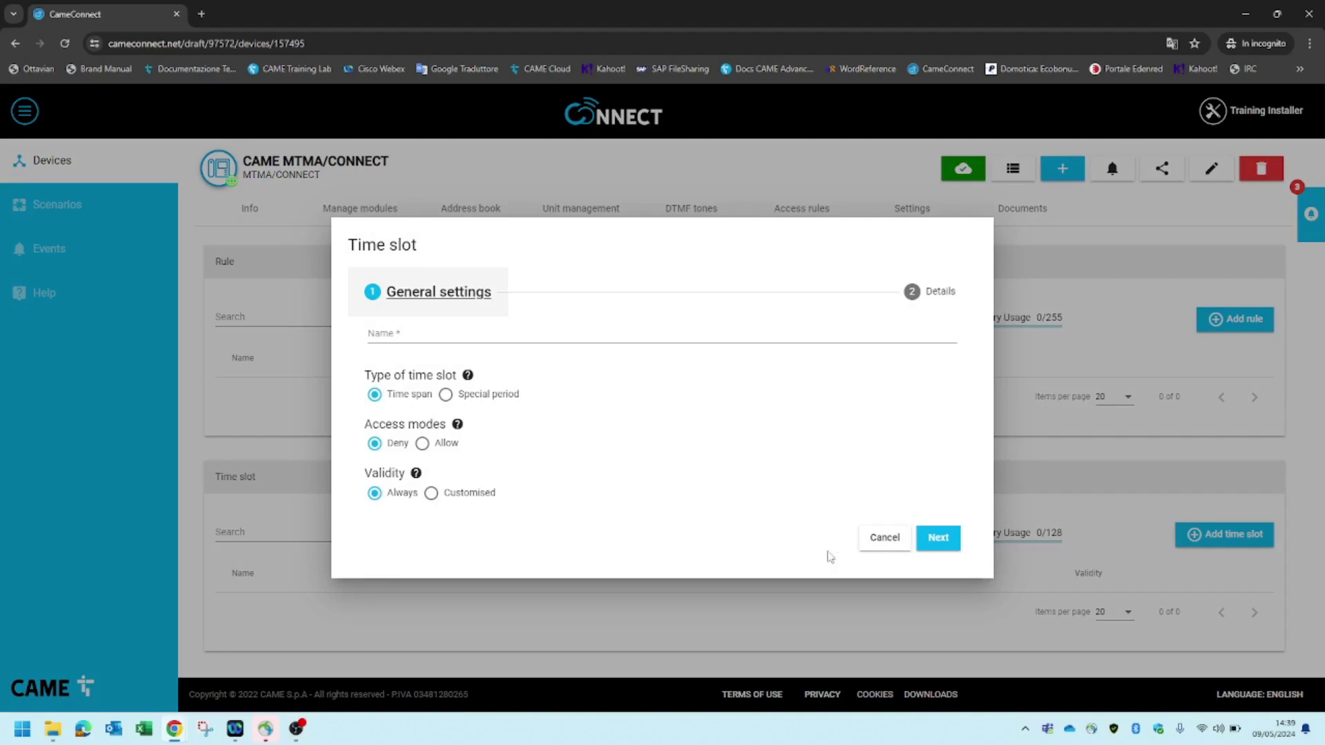
pyautogui.click(527, 332)
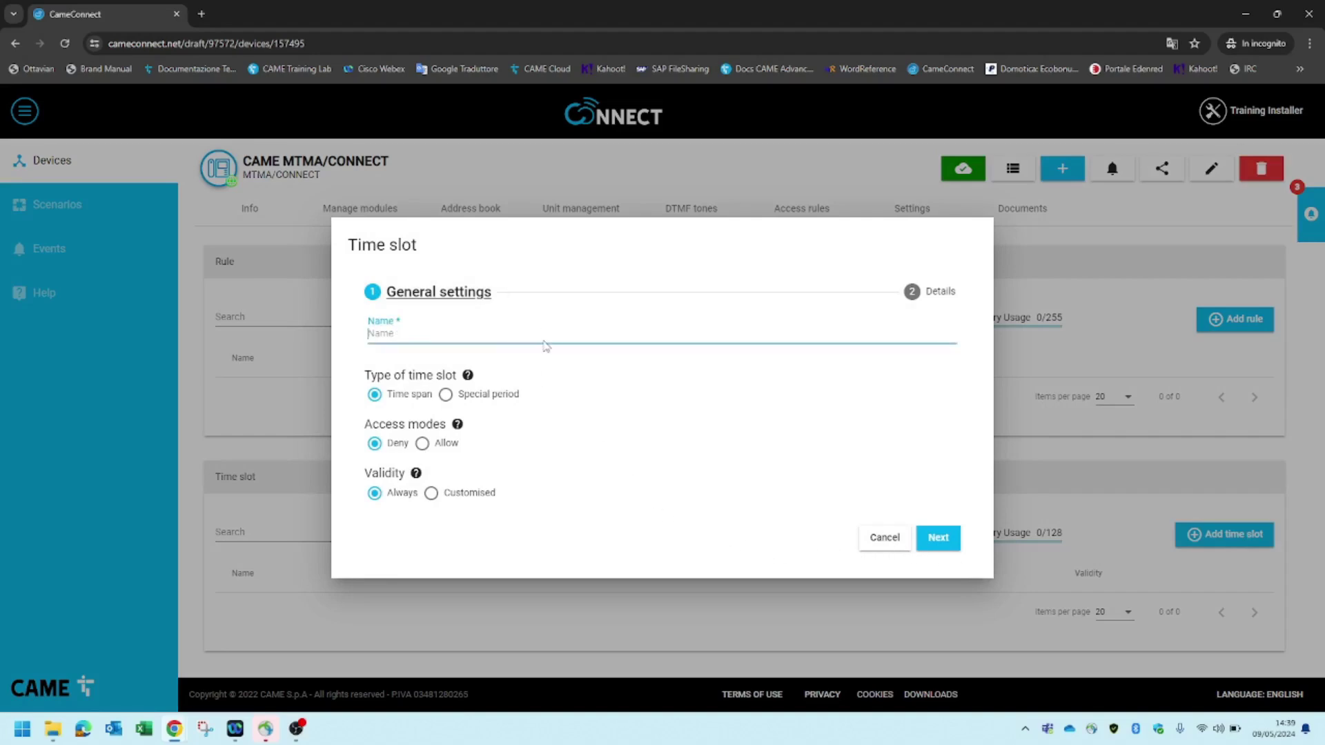
pyautogui.write('SUMMER HOLIDAYS')
pyautogui.click(432, 495)
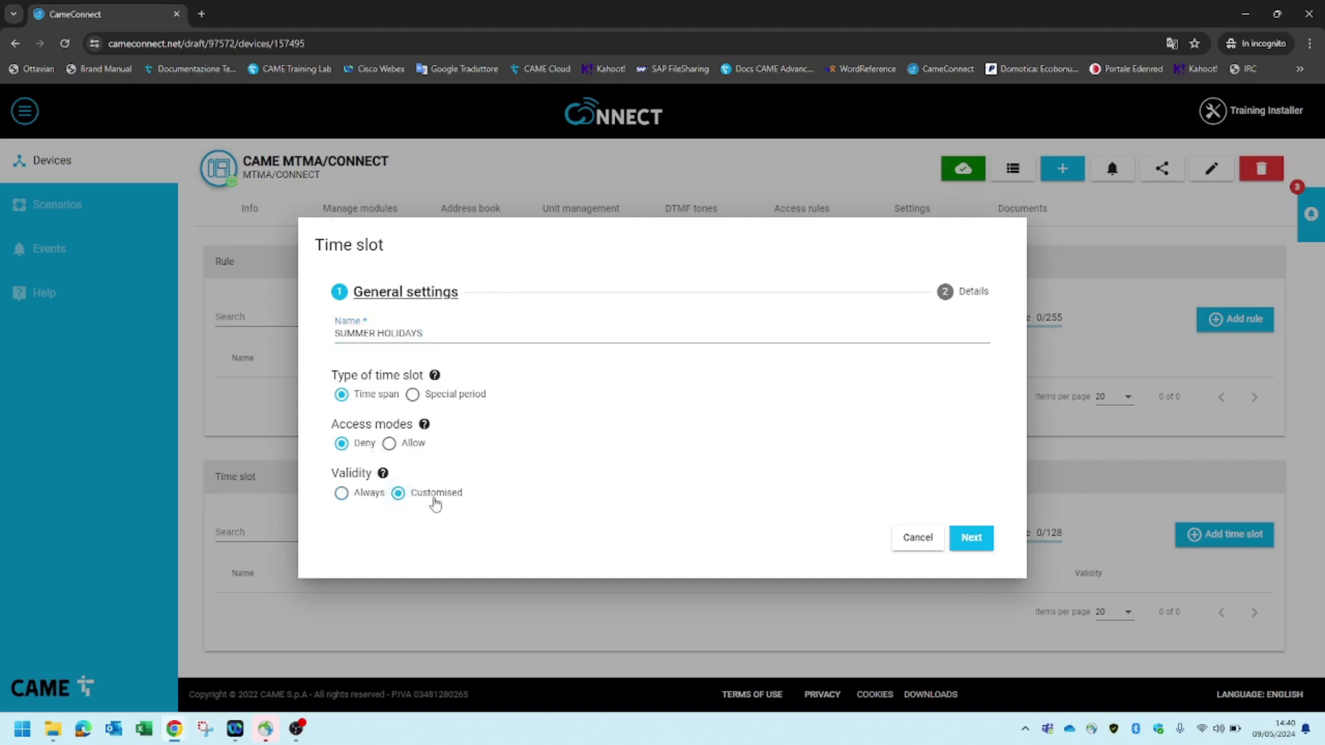
pyautogui.moveTo(384, 475)
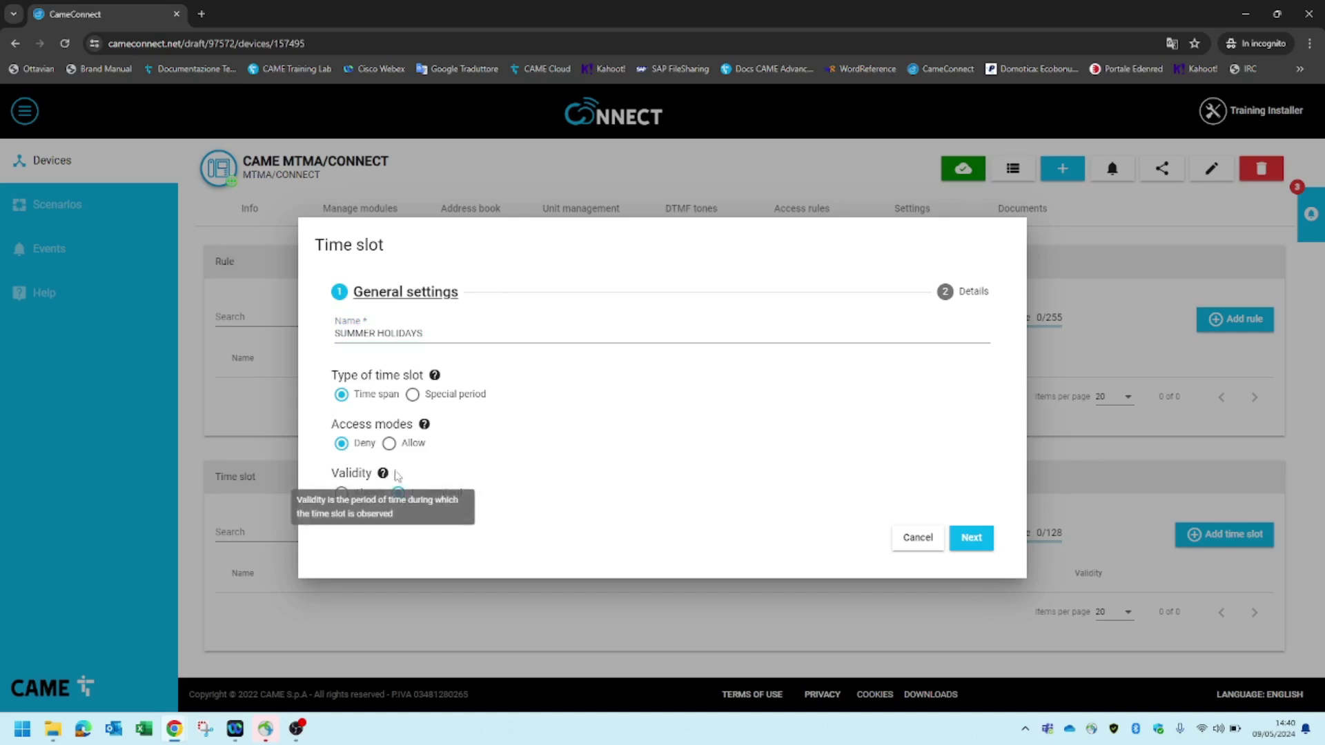
pyautogui.moveTo(425, 427)
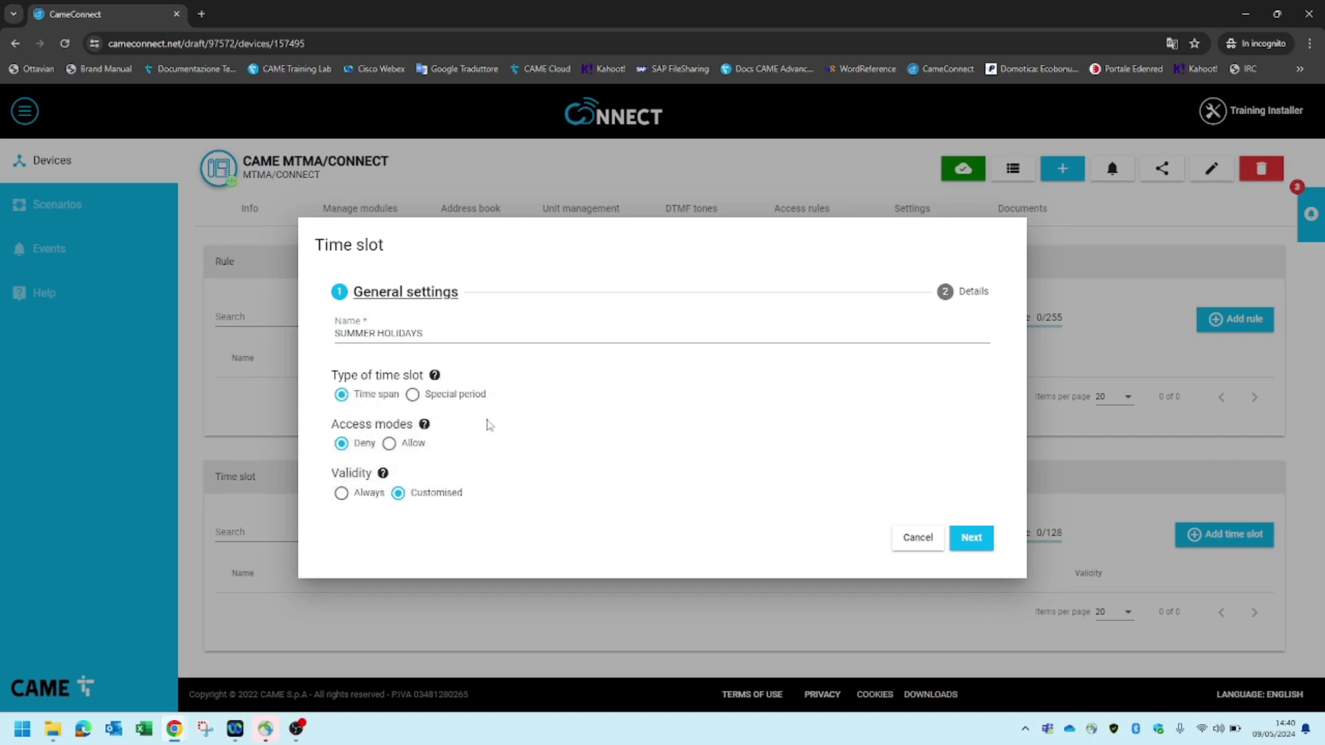
pyautogui.click(972, 539)
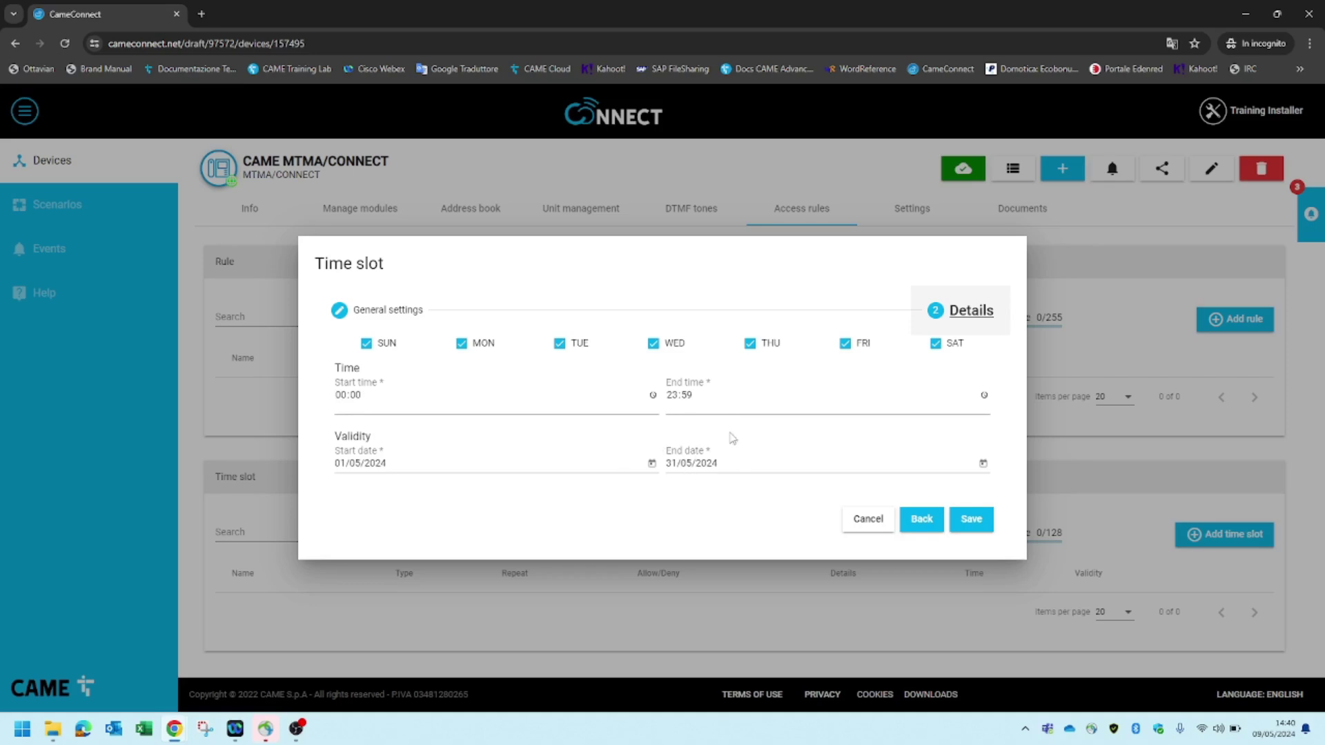
# Set the SUMMER HOLIDAYS slot's validity from 10/08/2024 to 18/08/2024 and save the time slot
pyautogui.click(652, 463)
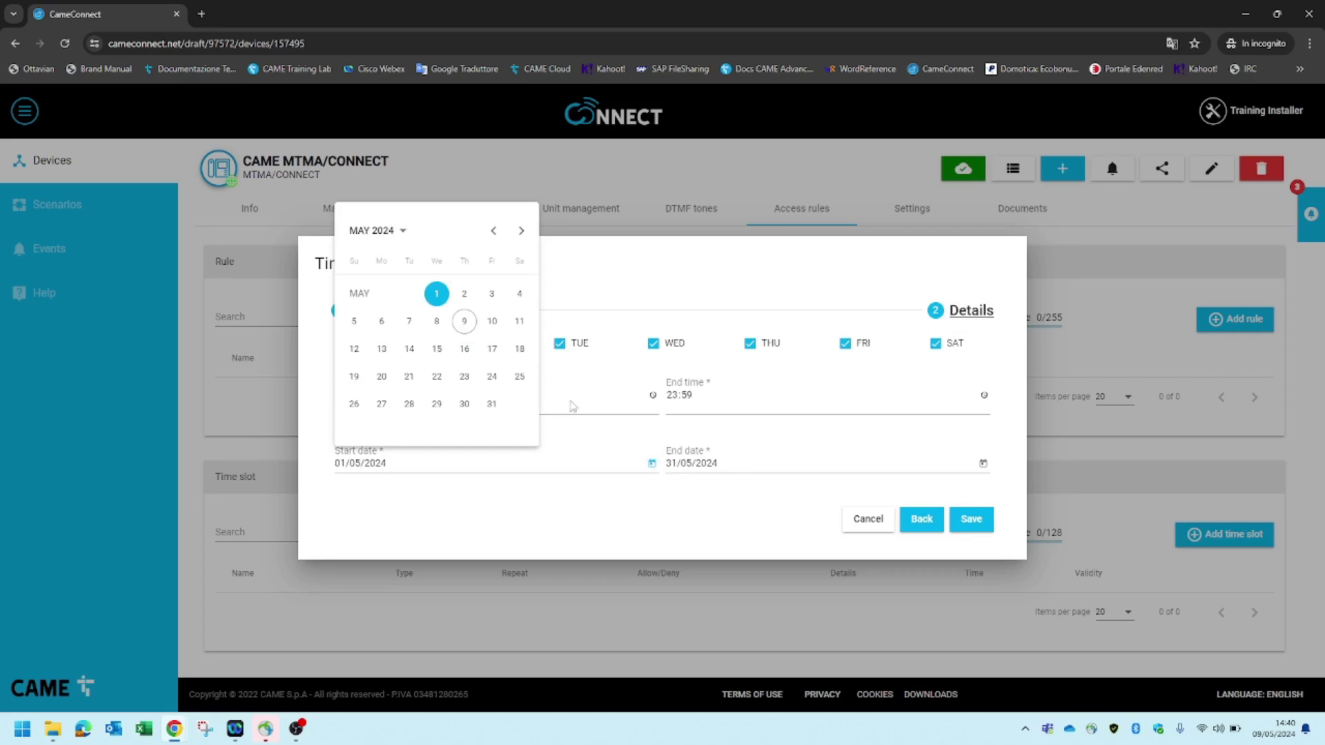
pyautogui.click(522, 232)
pyautogui.click(521, 231)
pyautogui.click(522, 232)
pyautogui.click(521, 231)
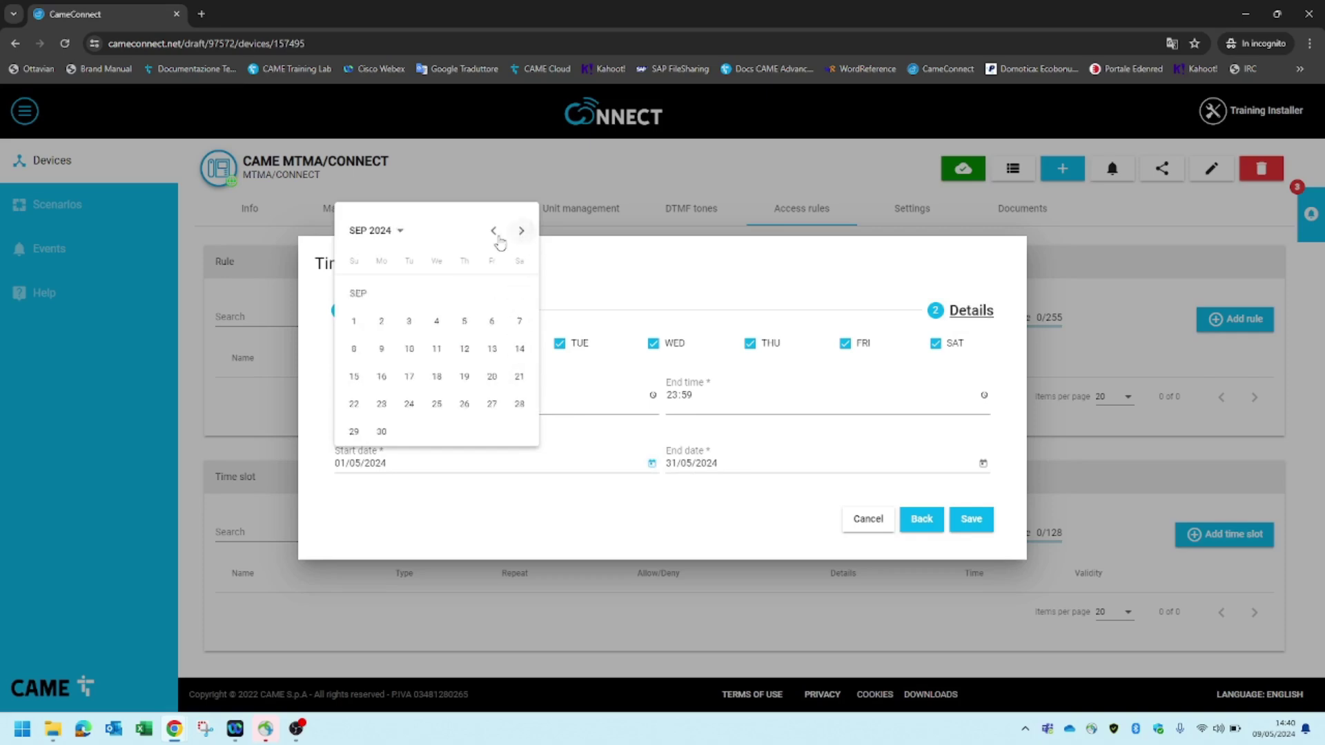
pyautogui.click(493, 231)
pyautogui.click(520, 321)
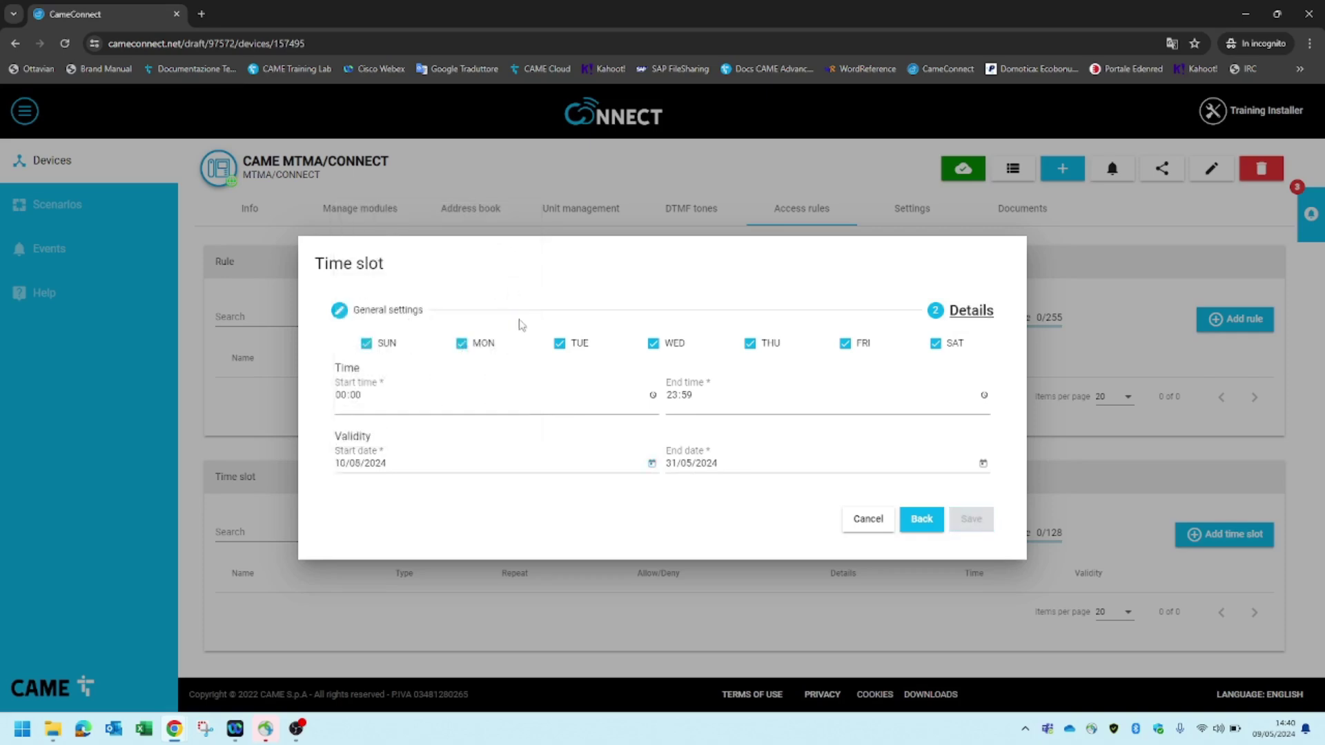
pyautogui.click(984, 464)
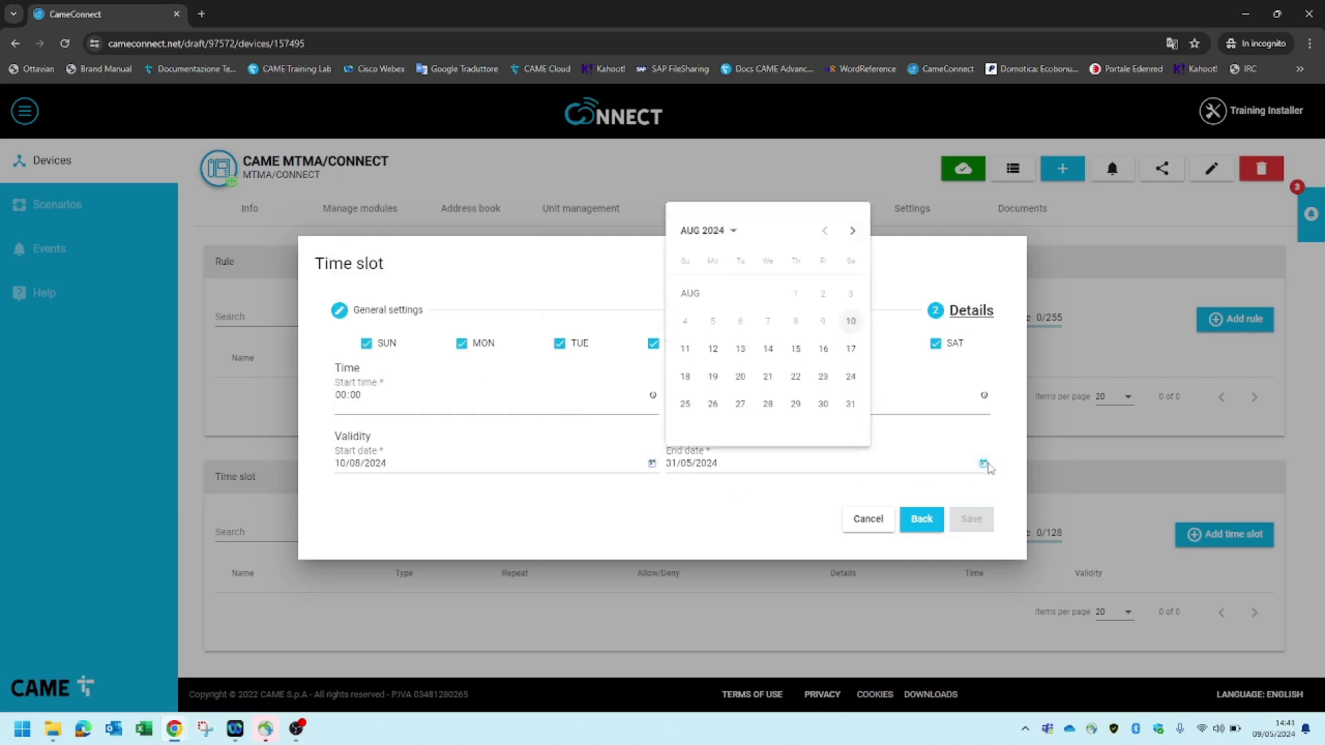
pyautogui.click(684, 376)
pyautogui.click(971, 522)
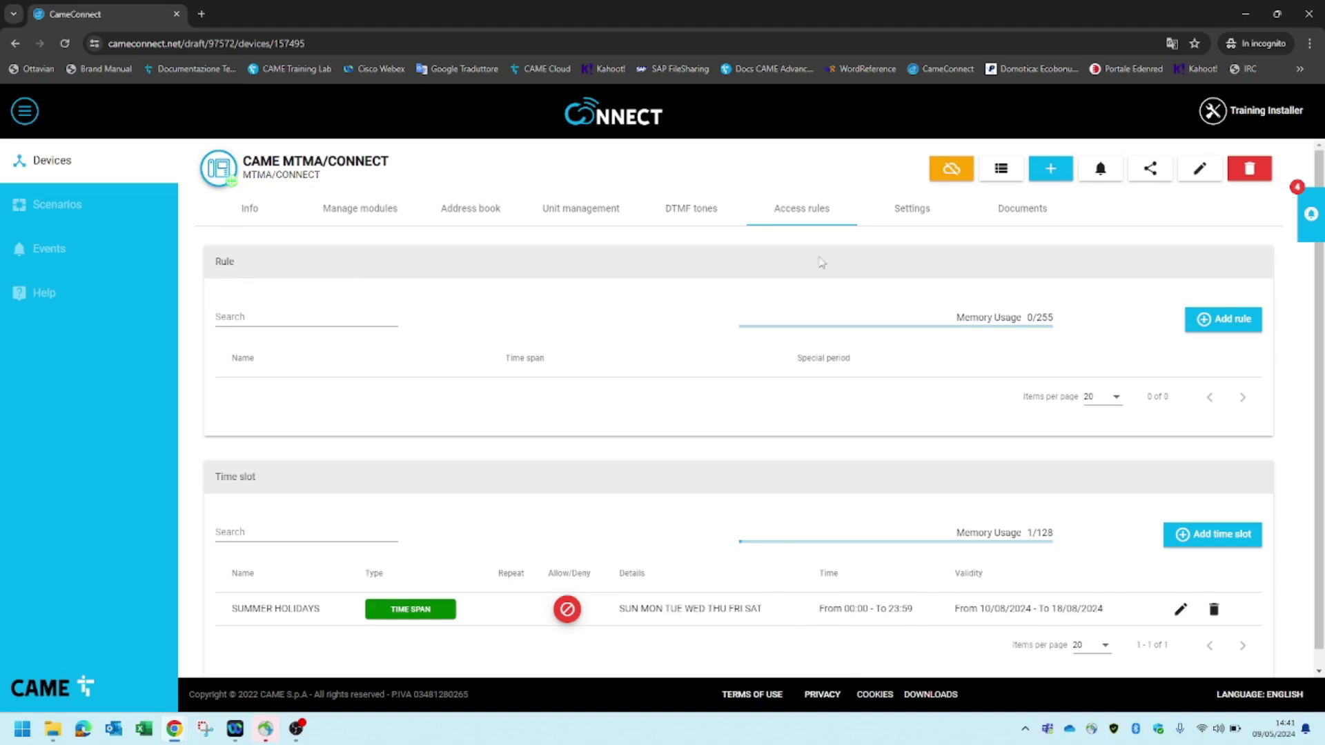
# Add an access rule named HOLIDAYS that uses the SUMMER HOLIDAYS time slot
pyautogui.click(1222, 324)
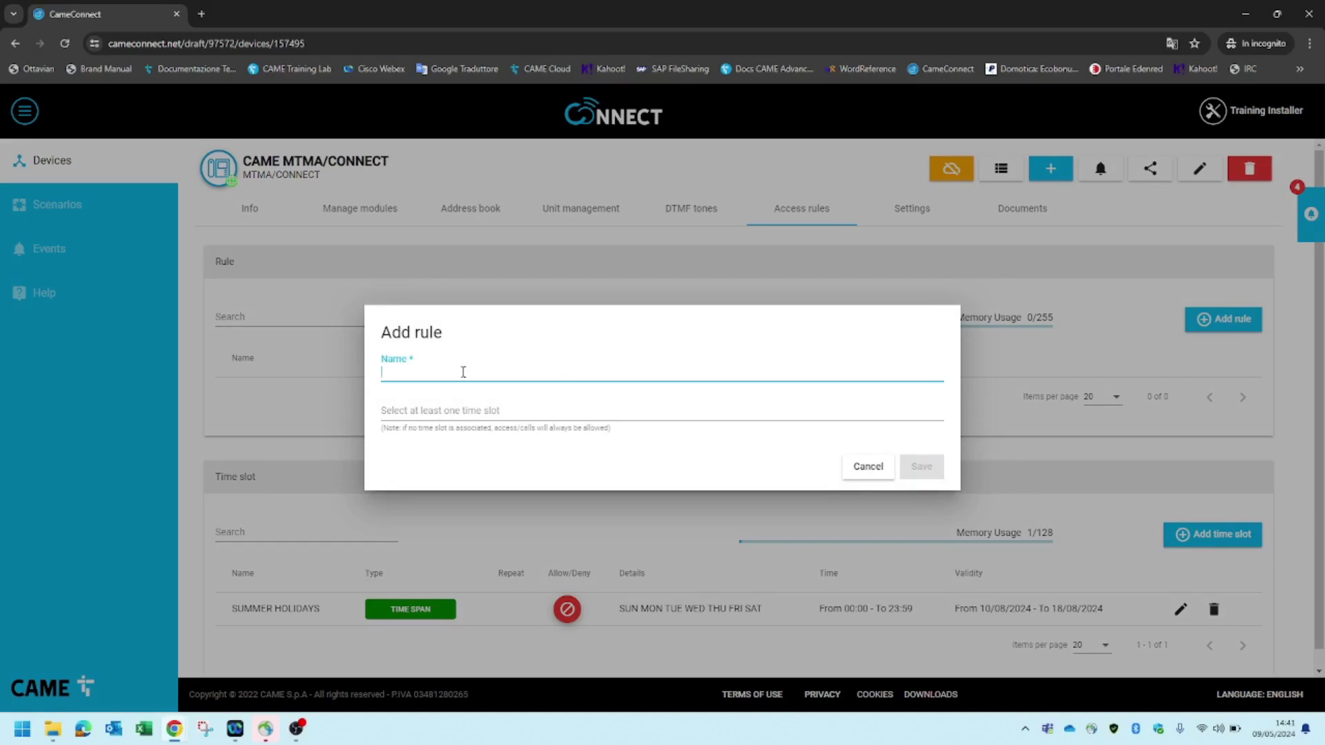
pyautogui.write('HOLIDAYS')
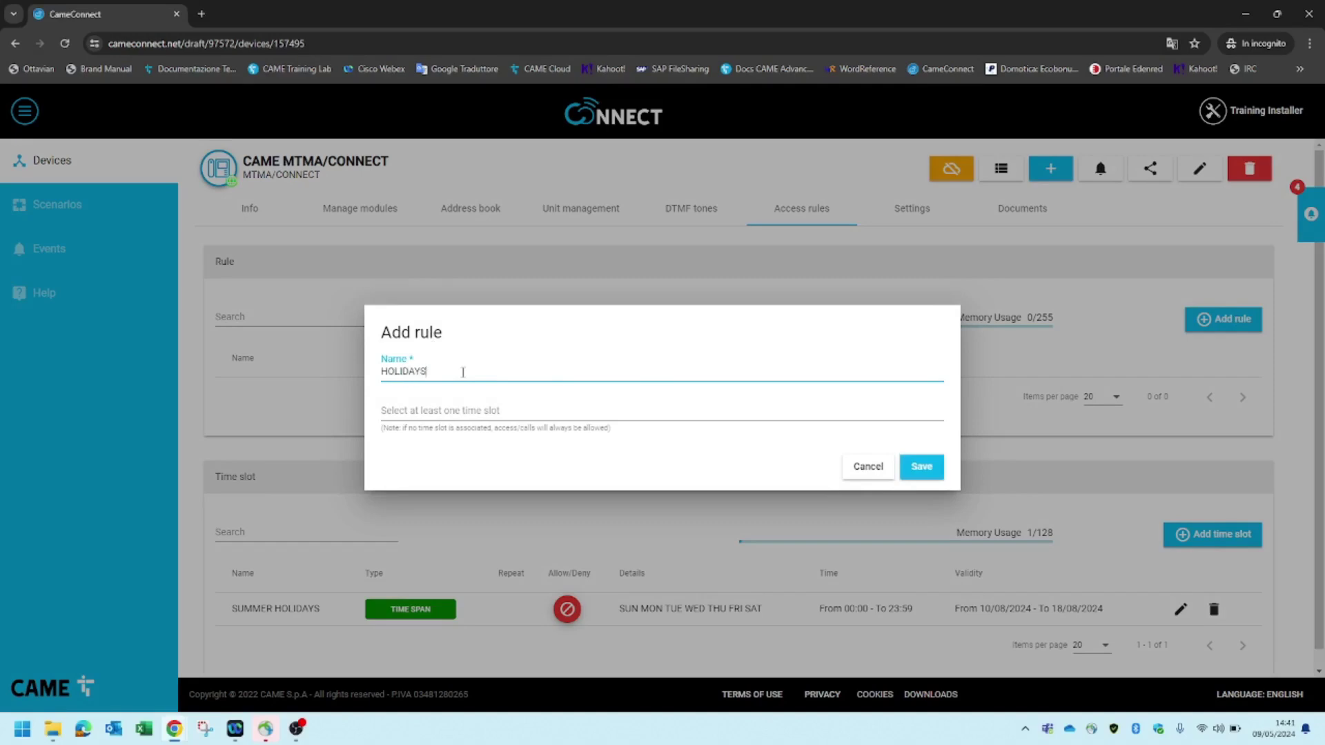
pyautogui.click(469, 413)
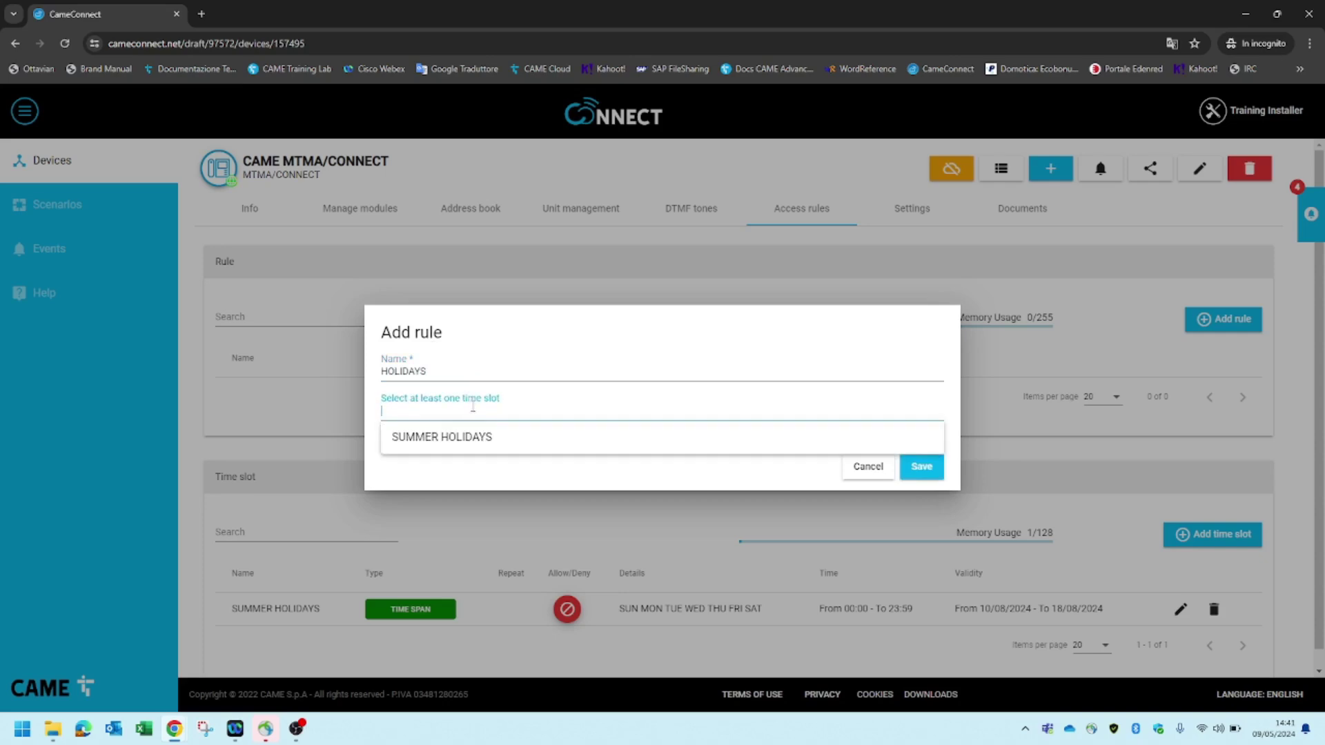
pyautogui.click(479, 450)
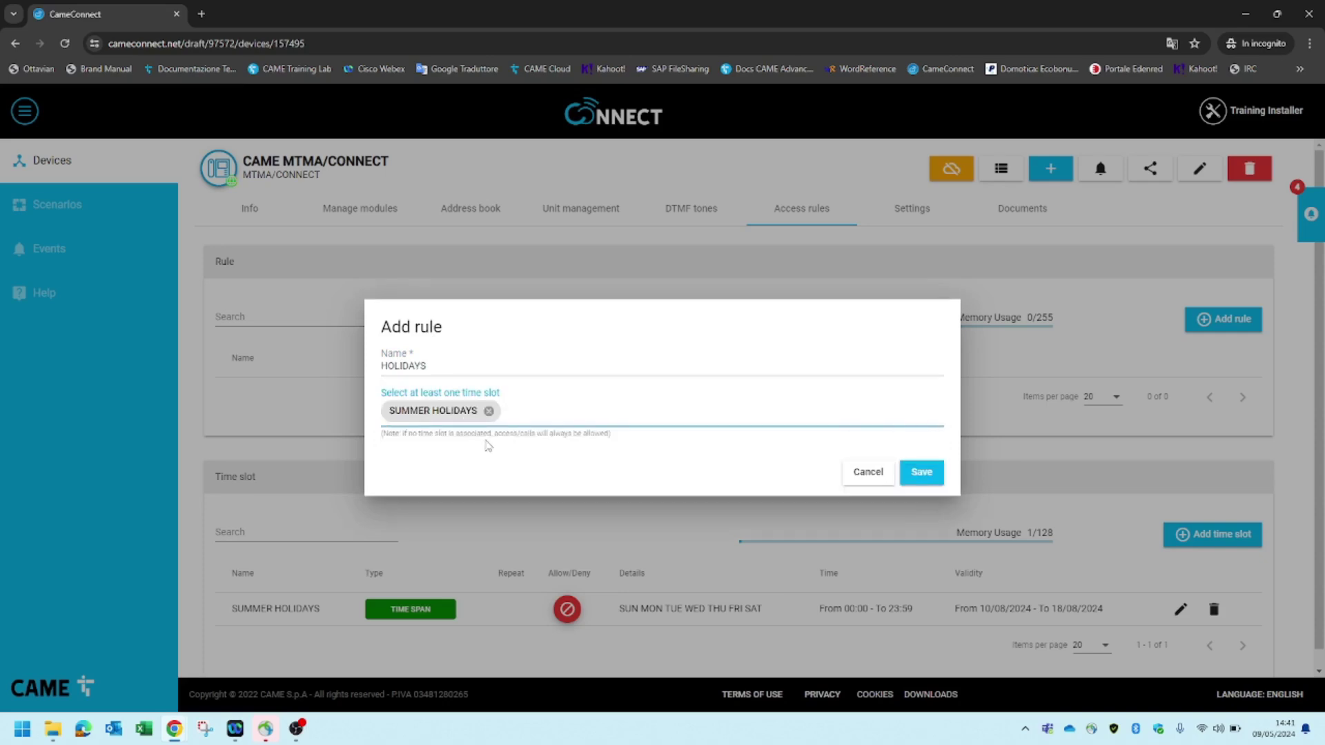
pyautogui.click(923, 475)
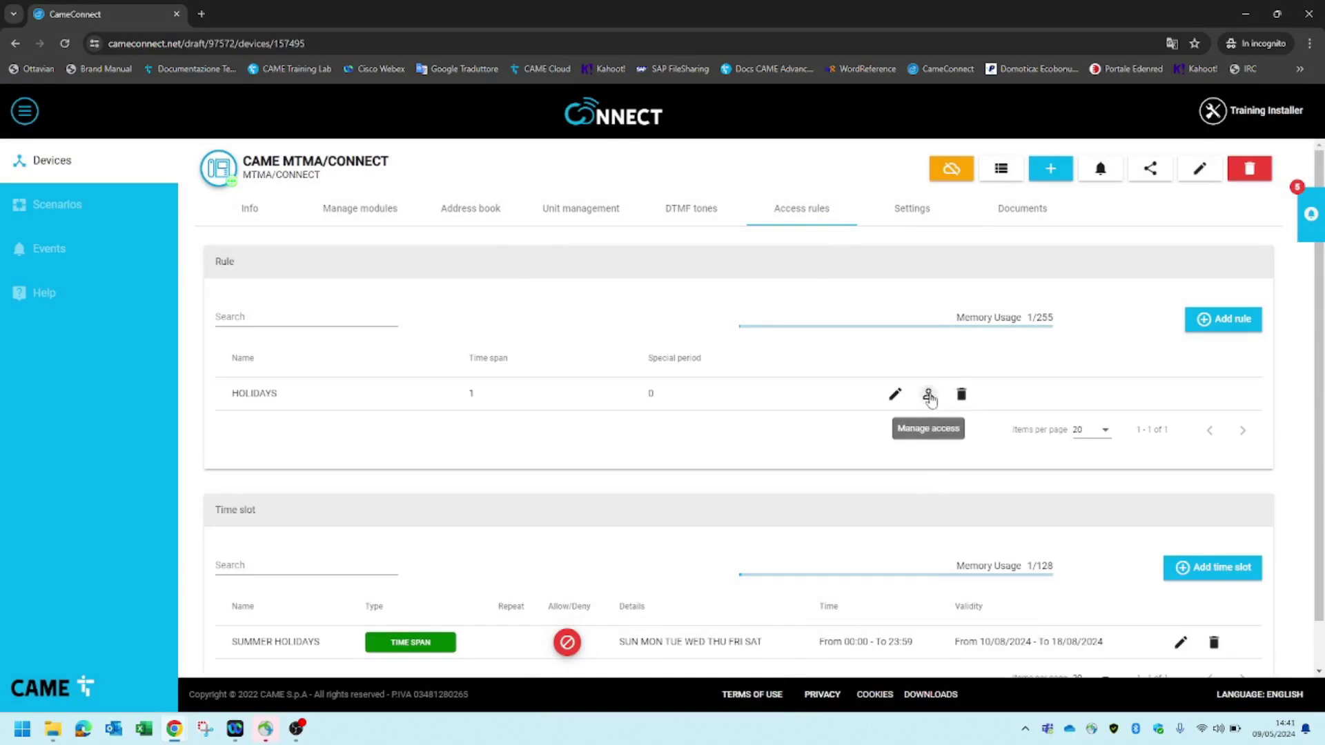
# Assign the HOLIDAYS rule to the HUMAN RESOURCES OFFICE, PROPERTY, PURCHASING OFFICE and RECEPTION contacts and save
pyautogui.click(929, 396)
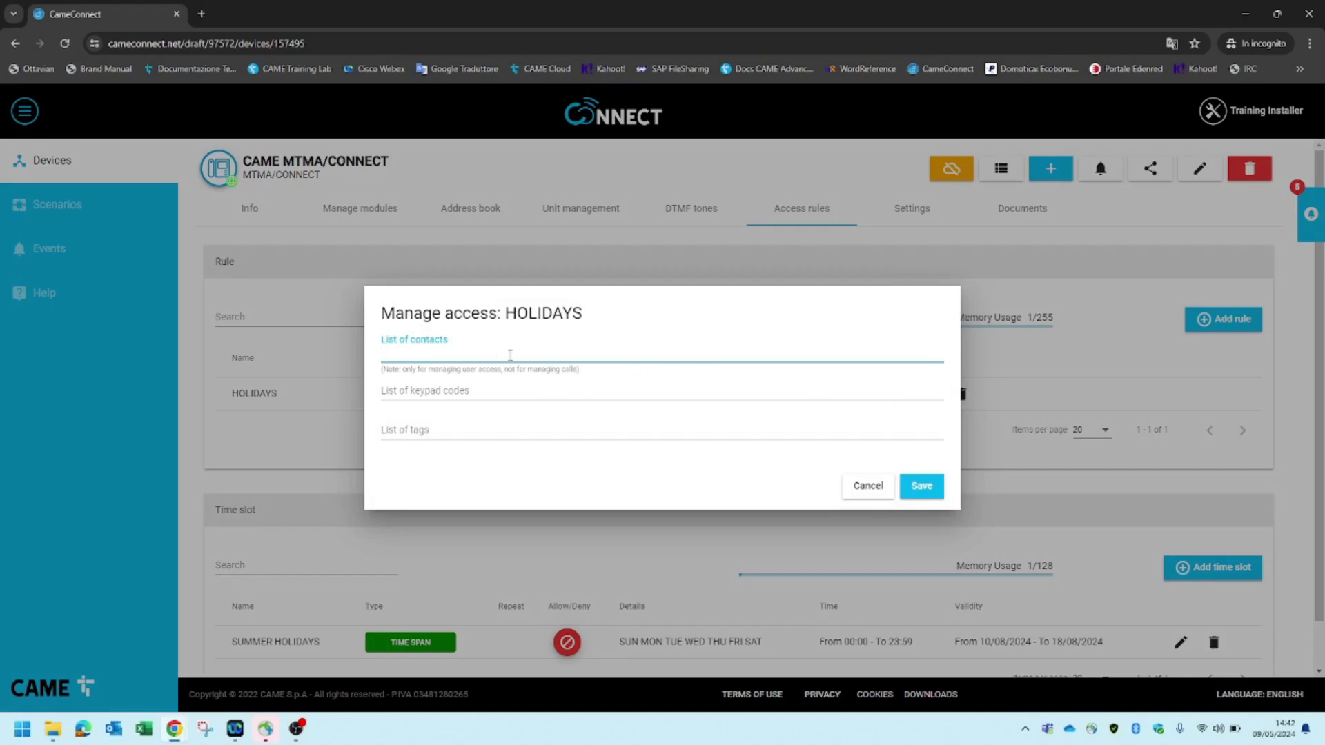
pyautogui.click(452, 352)
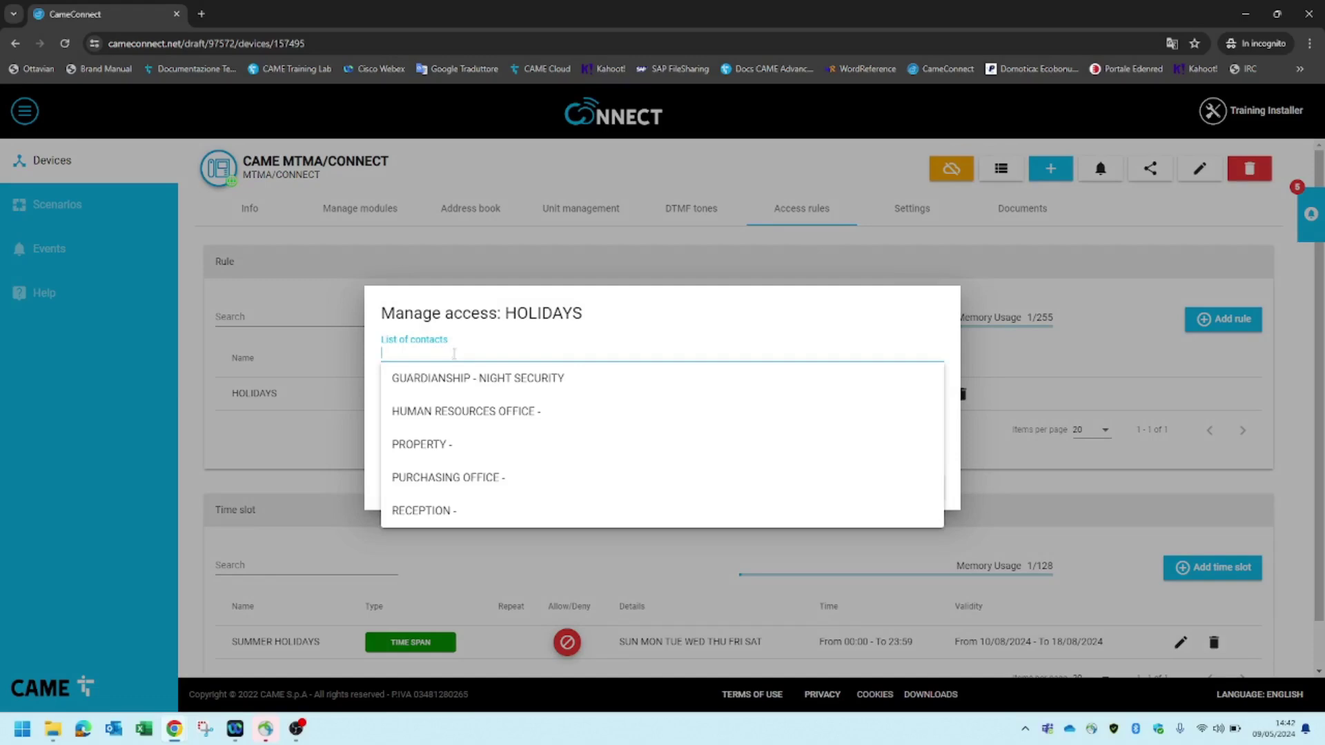
pyautogui.click(458, 411)
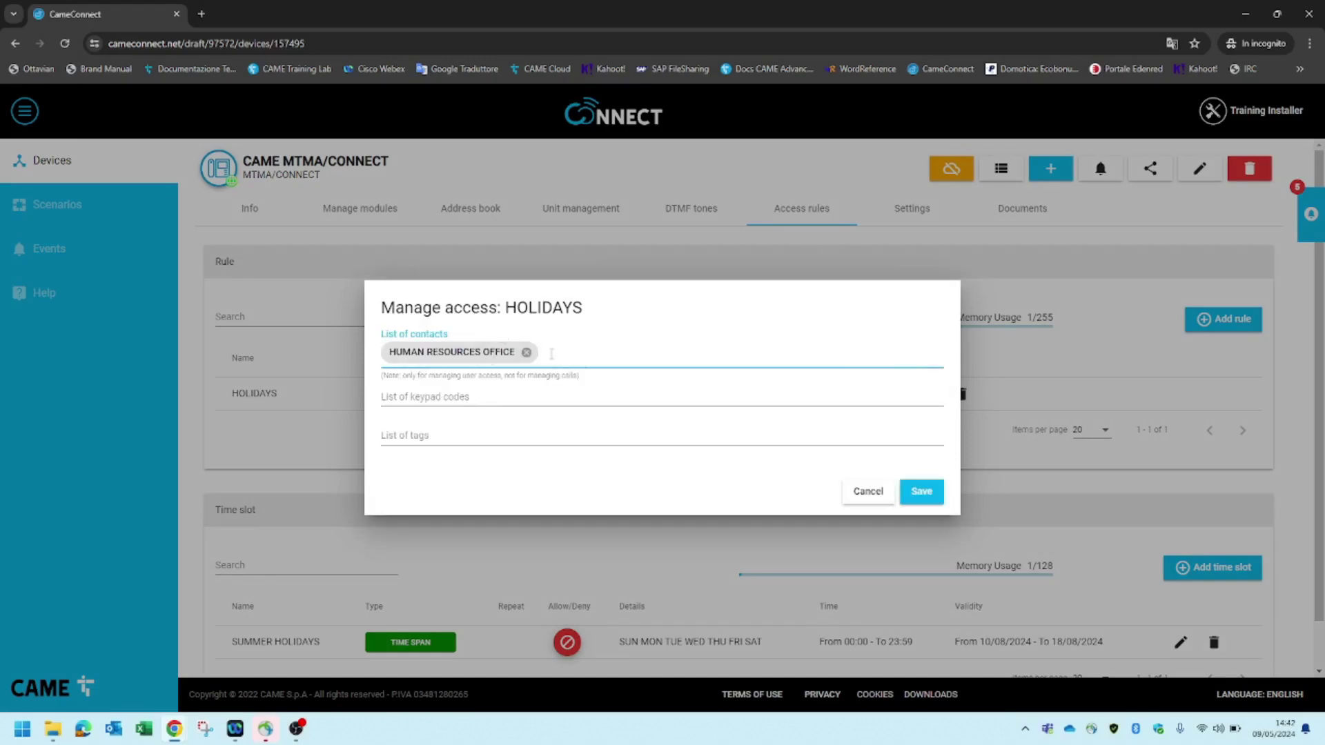
pyautogui.click(573, 352)
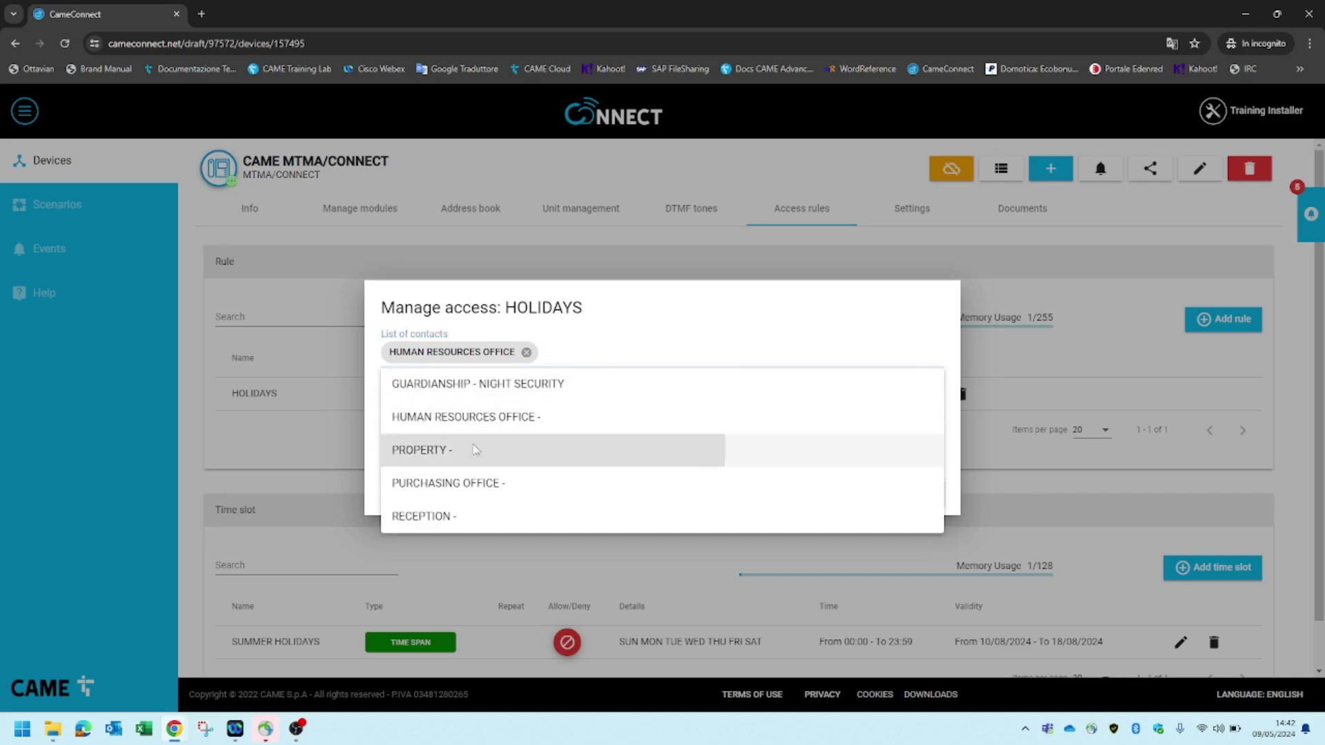
pyautogui.click(476, 448)
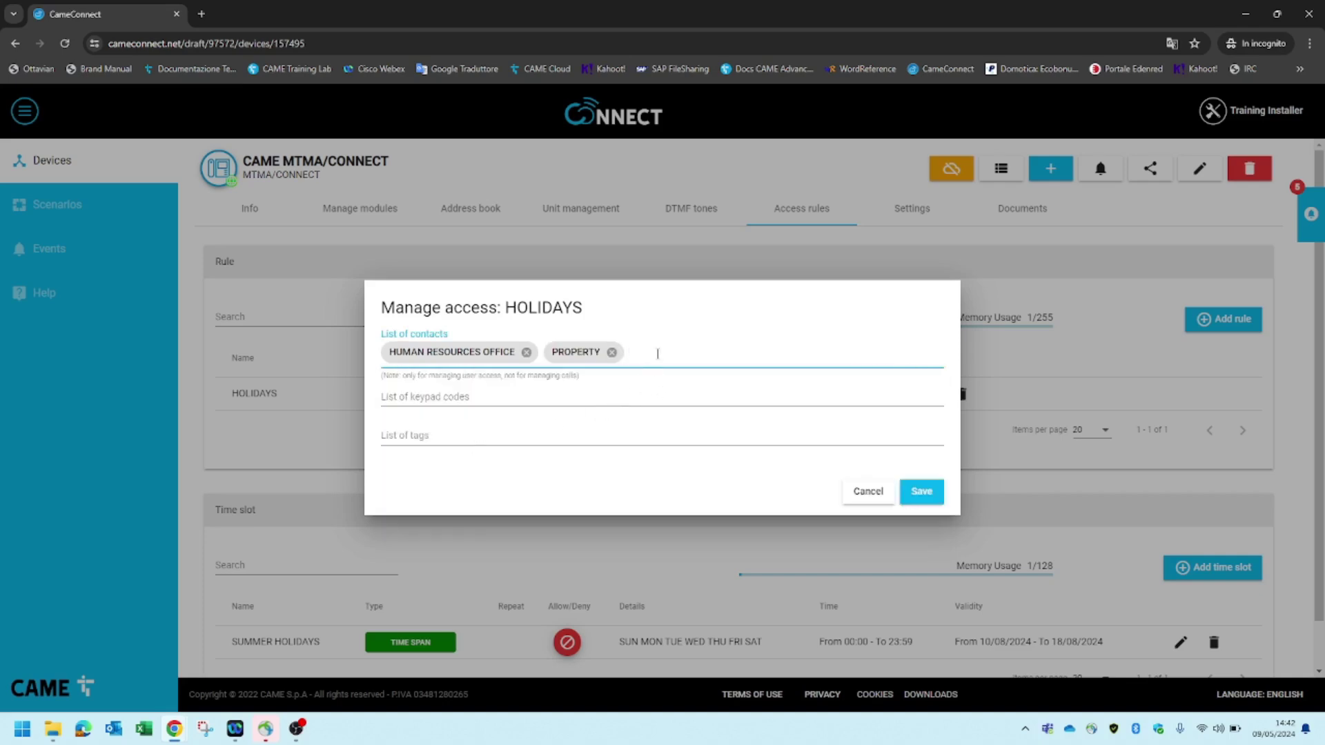
pyautogui.click(658, 346)
pyautogui.click(653, 350)
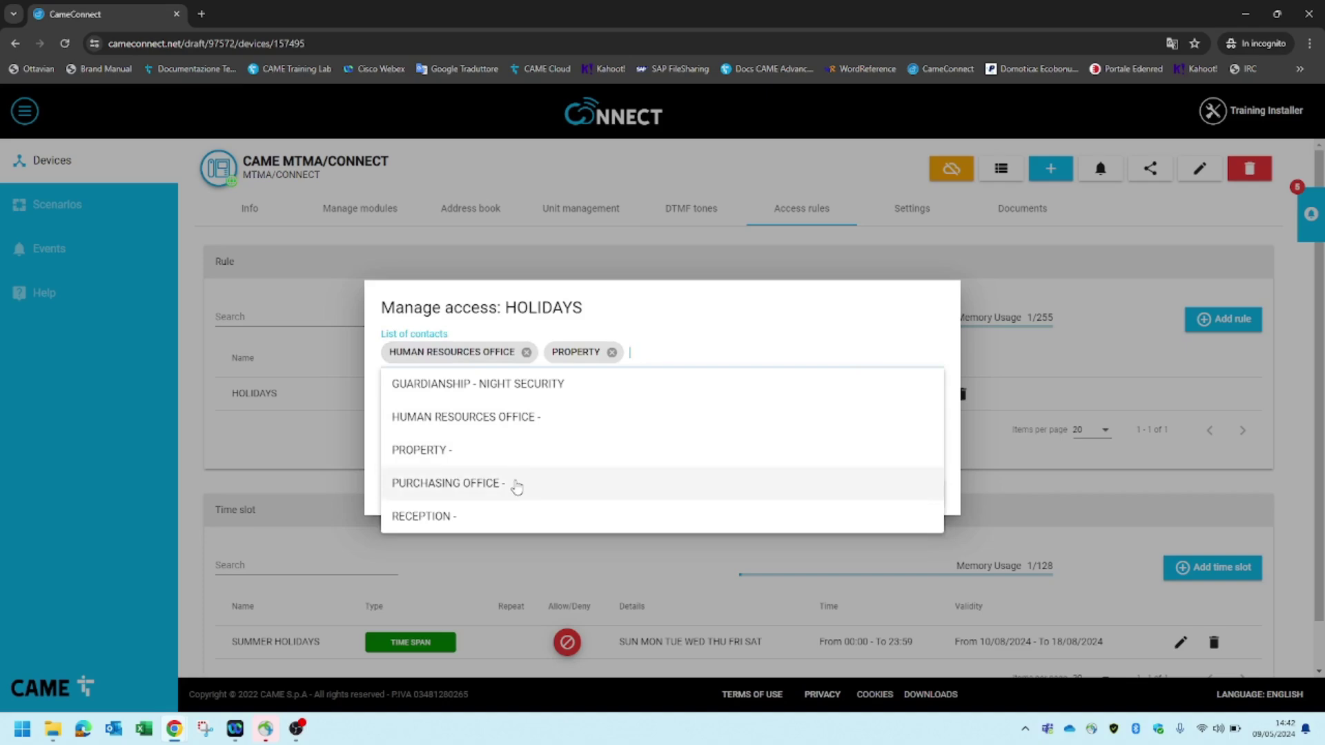
pyautogui.click(521, 483)
pyautogui.click(802, 349)
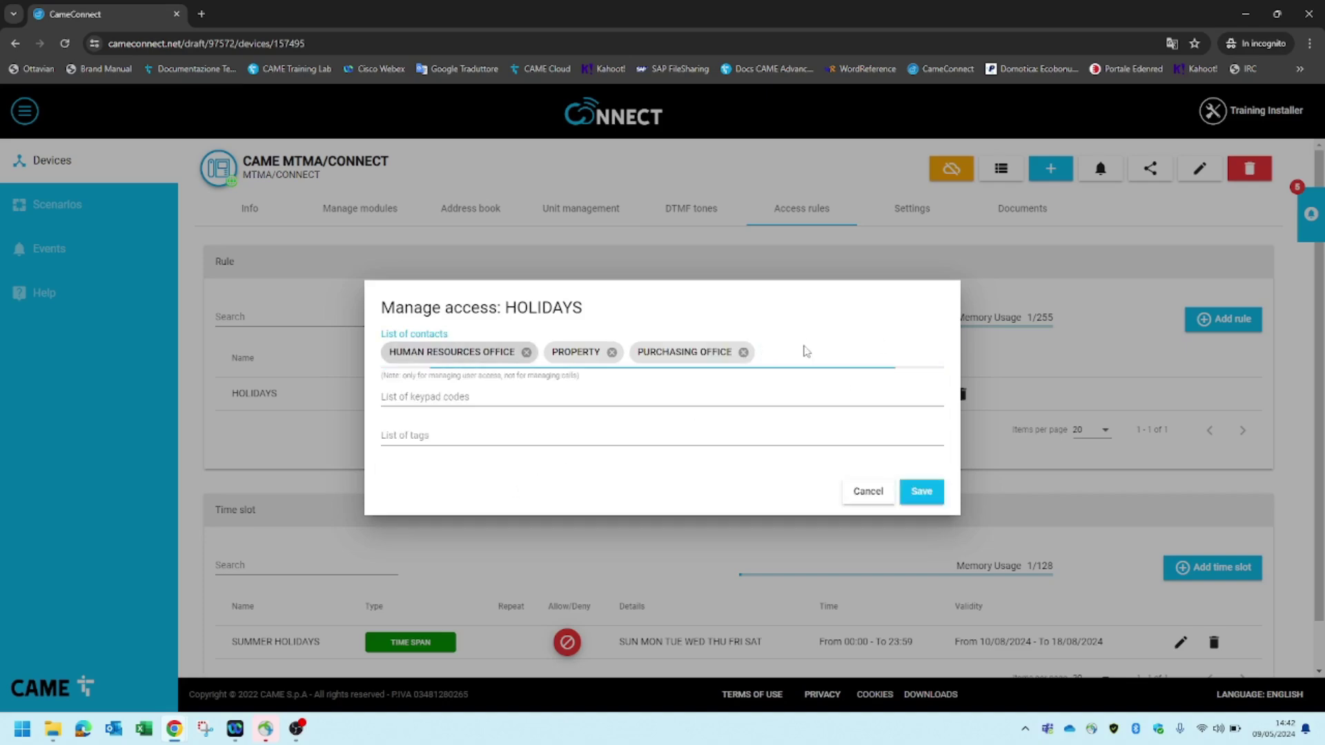
pyautogui.click(793, 358)
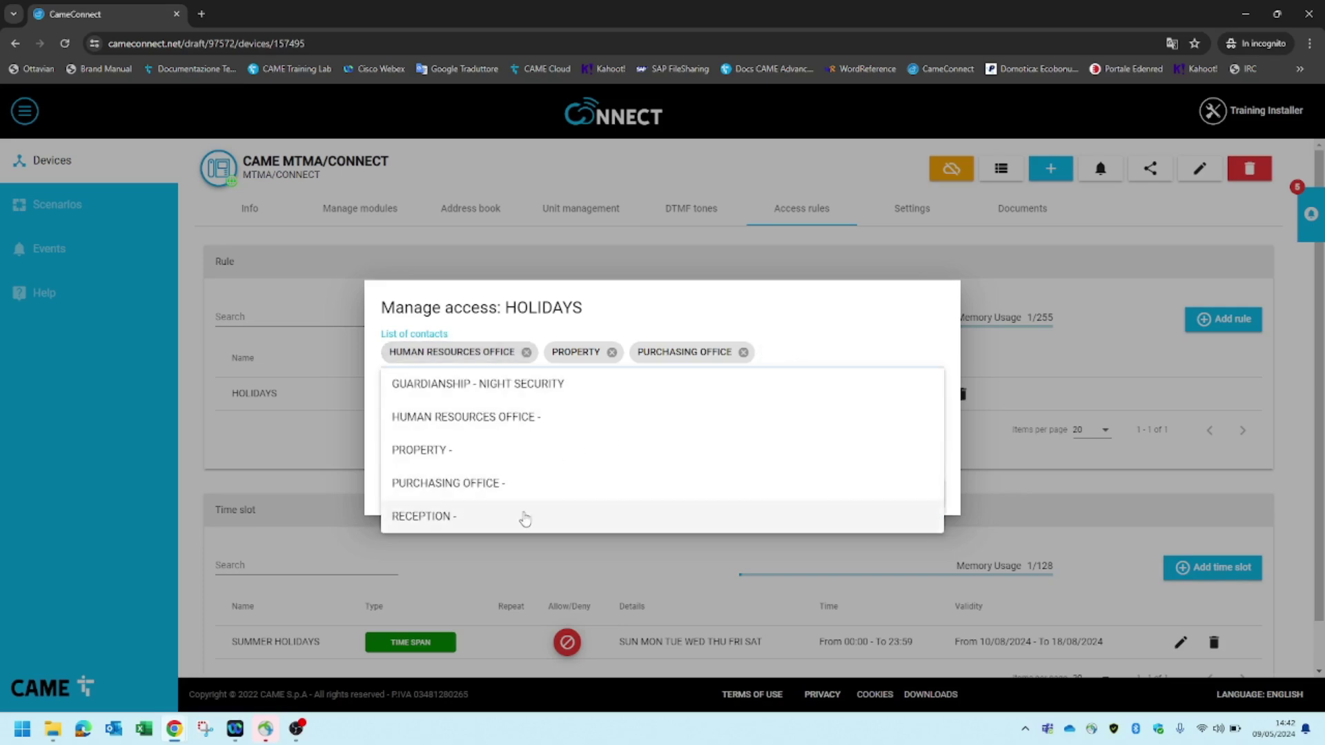
pyautogui.click(526, 516)
pyautogui.click(924, 500)
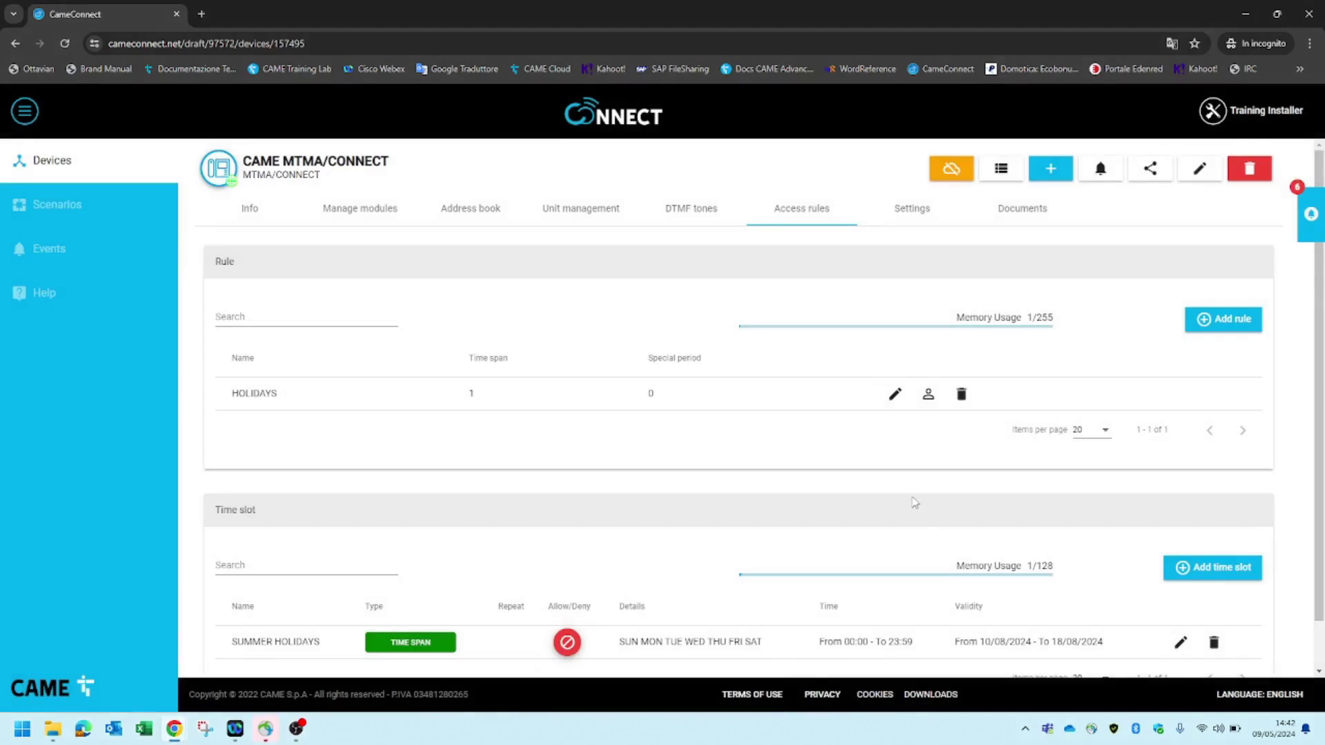
# Set the RECEPTION contact's temporary validity dates from 8/15/2024 to 8/18/2024 in the address book
pyautogui.click(487, 220)
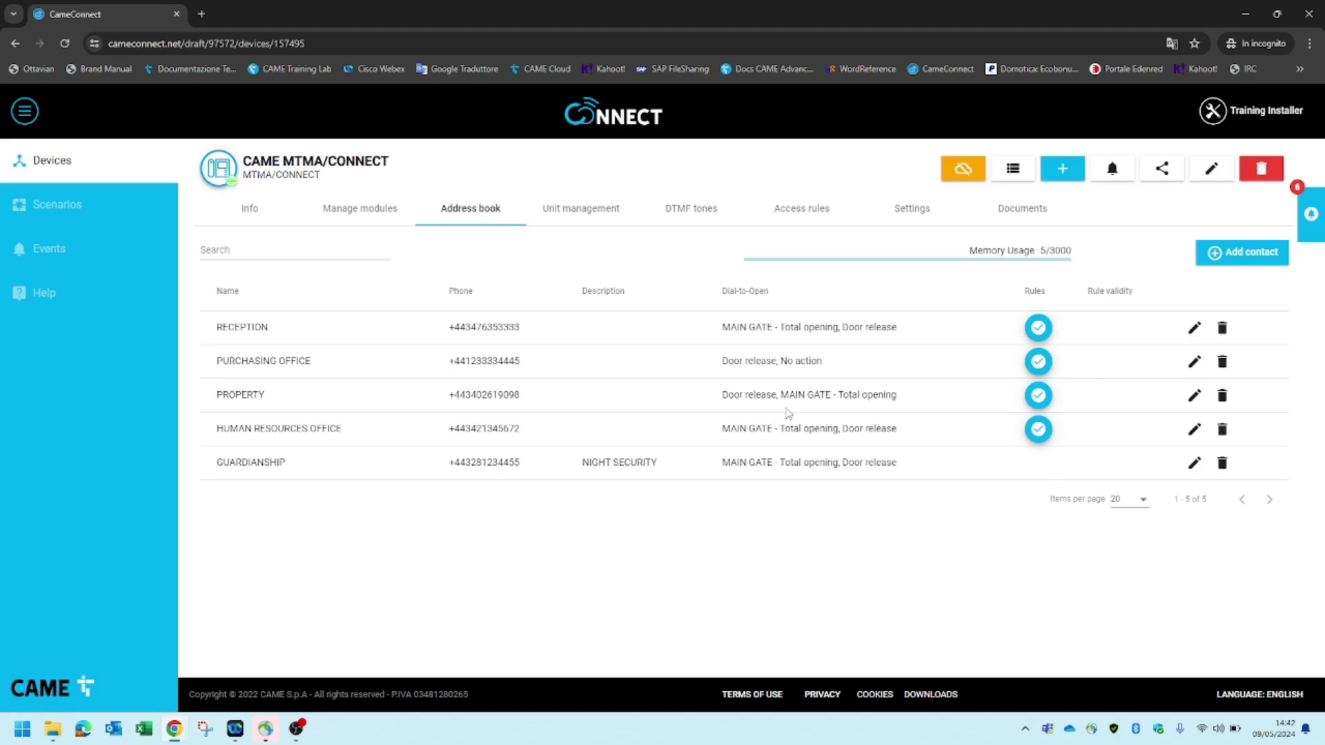
pyautogui.click(1192, 335)
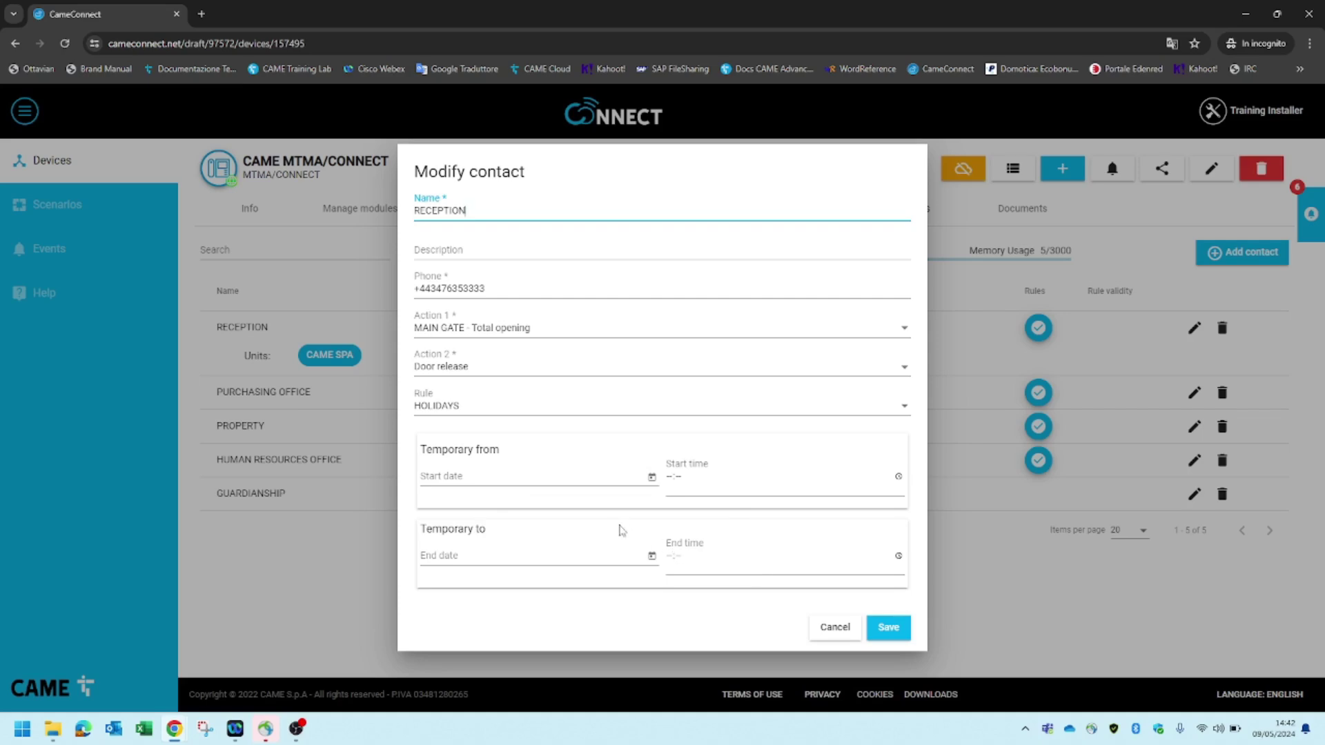
pyautogui.click(652, 478)
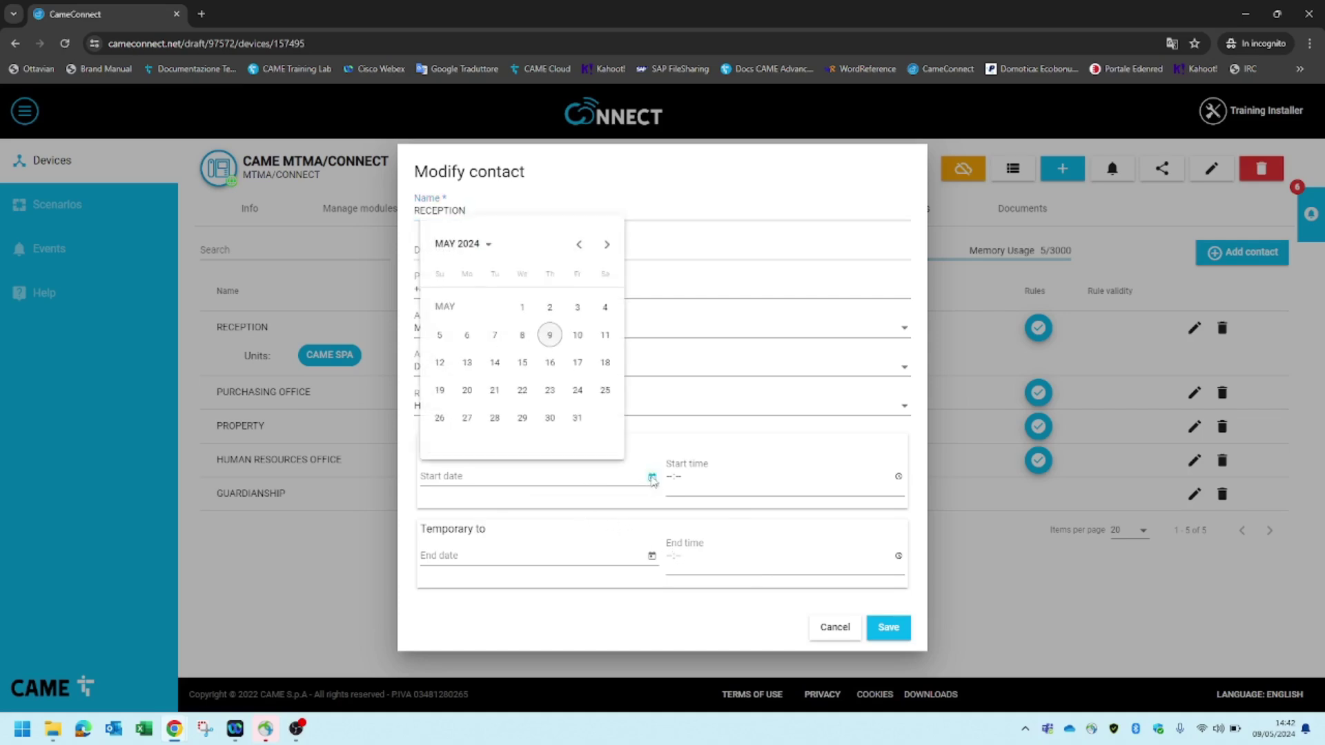
pyautogui.click(607, 245)
pyautogui.click(607, 245)
pyautogui.click(608, 245)
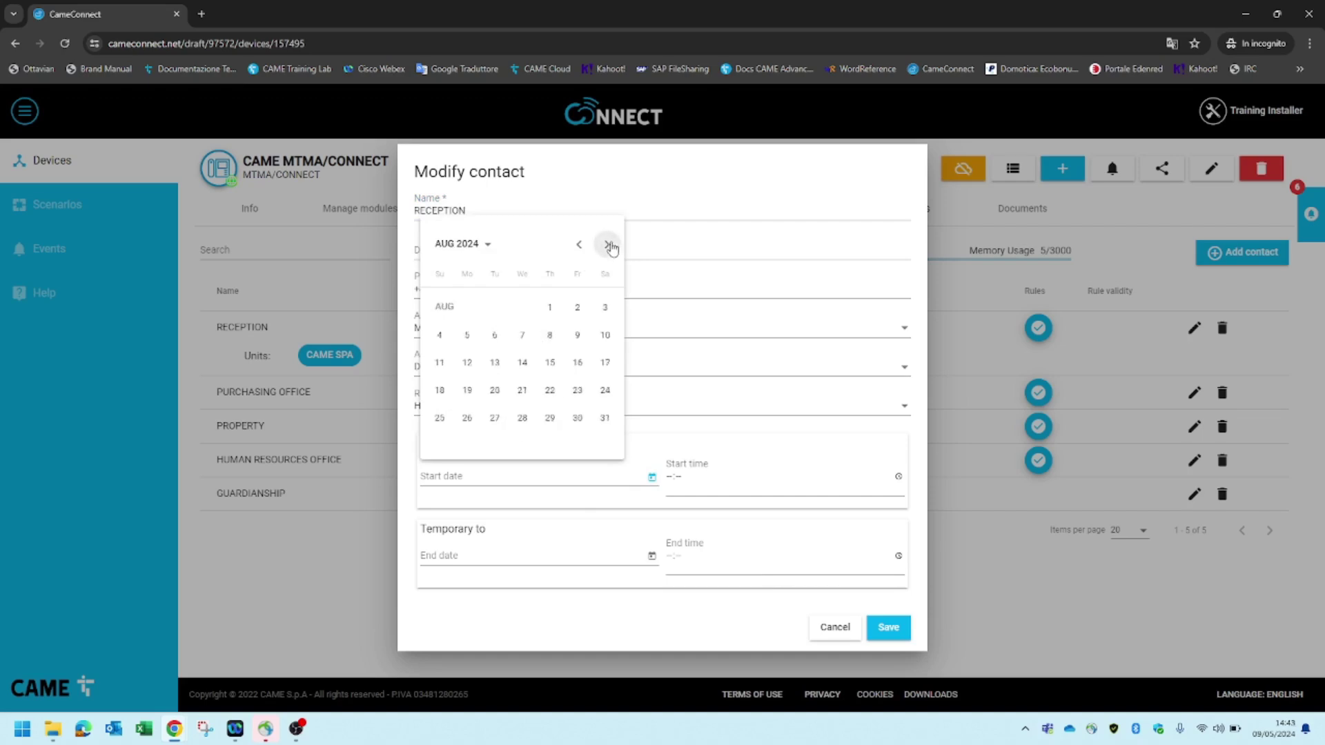
pyautogui.click(552, 365)
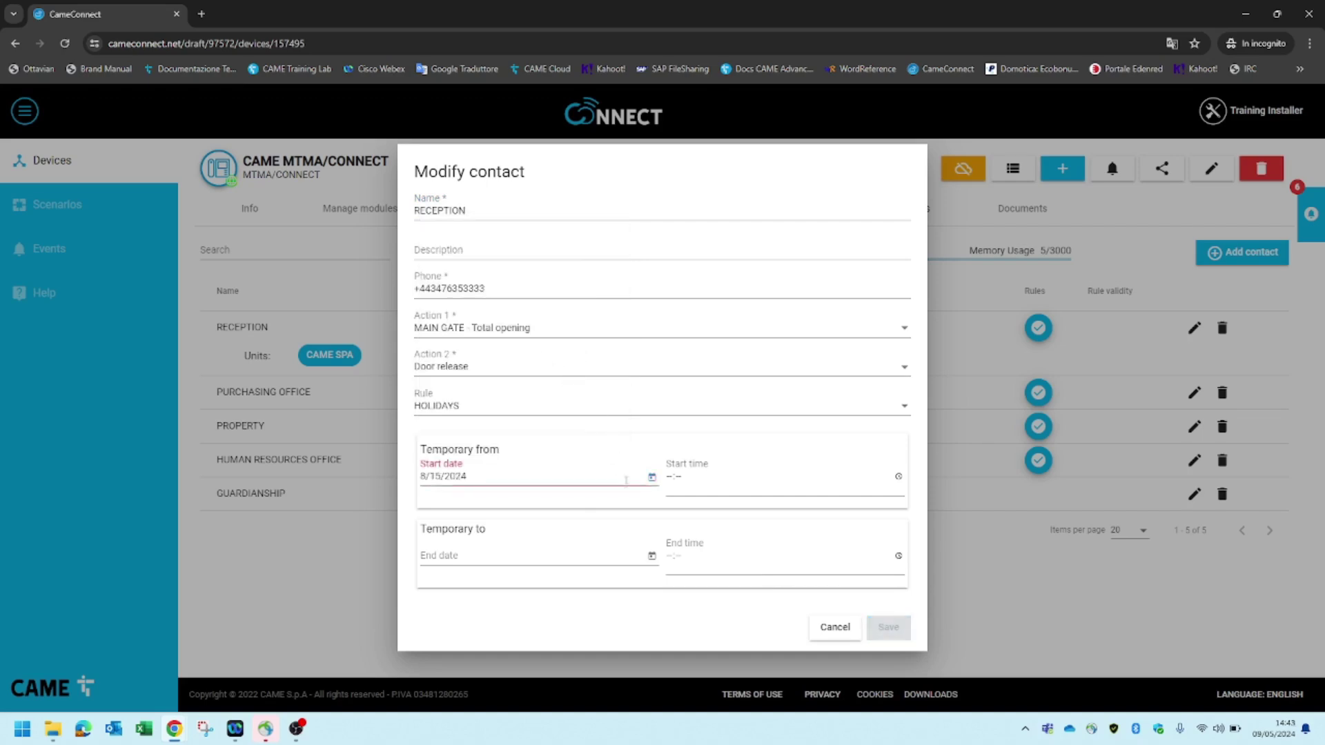
pyautogui.click(650, 557)
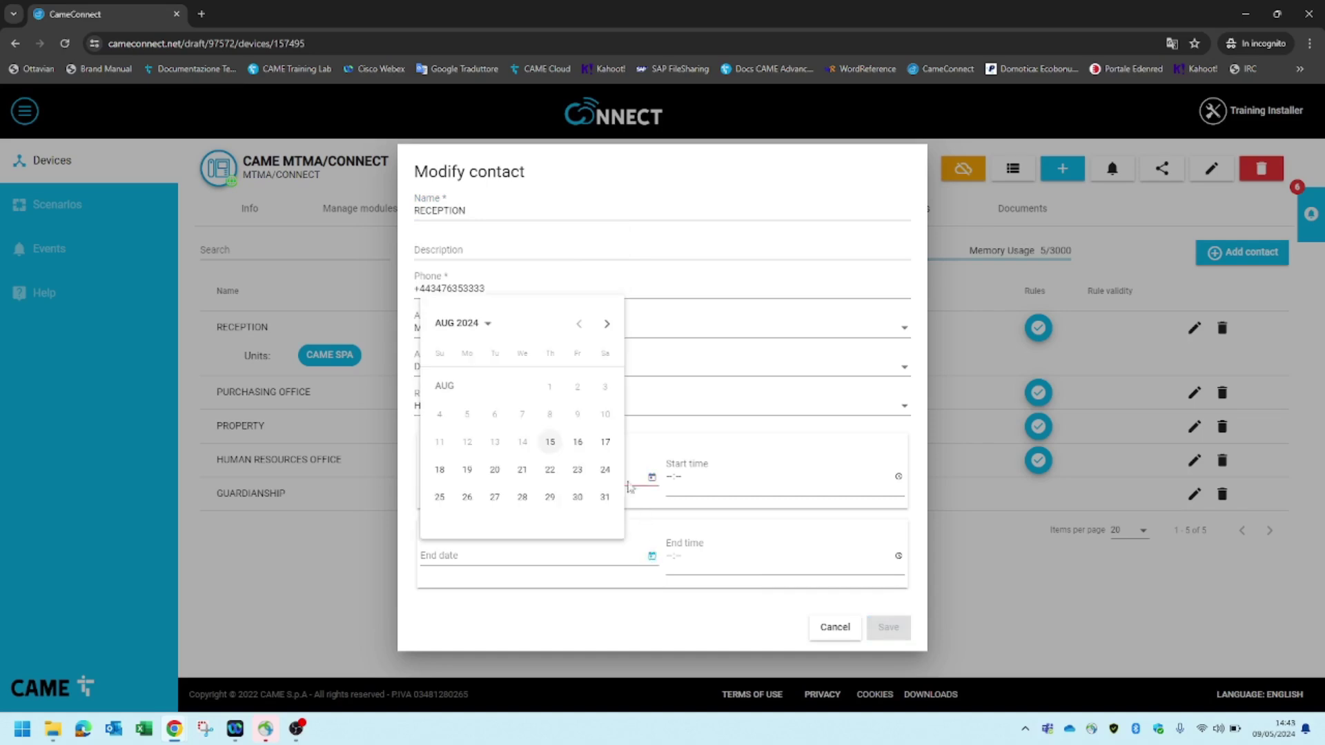
pyautogui.click(441, 470)
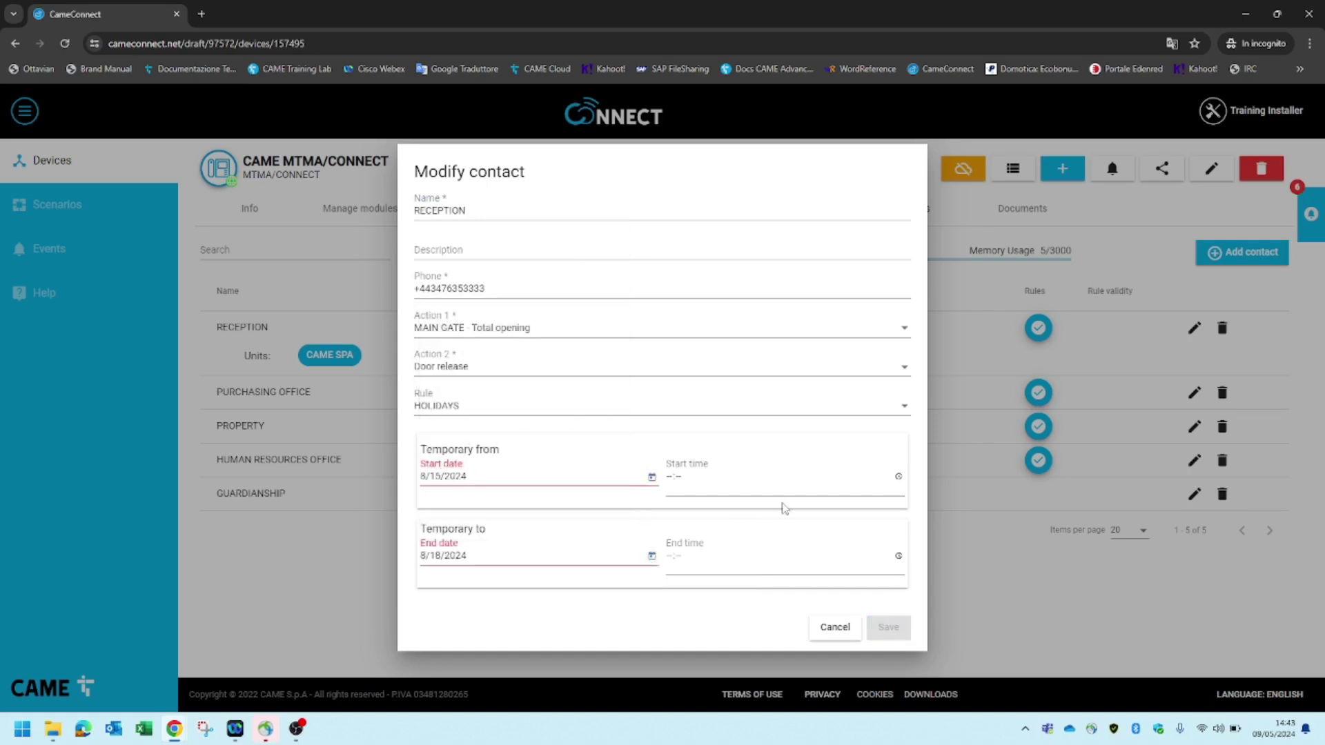
# Set the RECEPTION contact's temporary validity start time to 00:00 and end time to 23:59, and save the contact
pyautogui.click(717, 478)
pyautogui.write('0000')
pyautogui.click(693, 558)
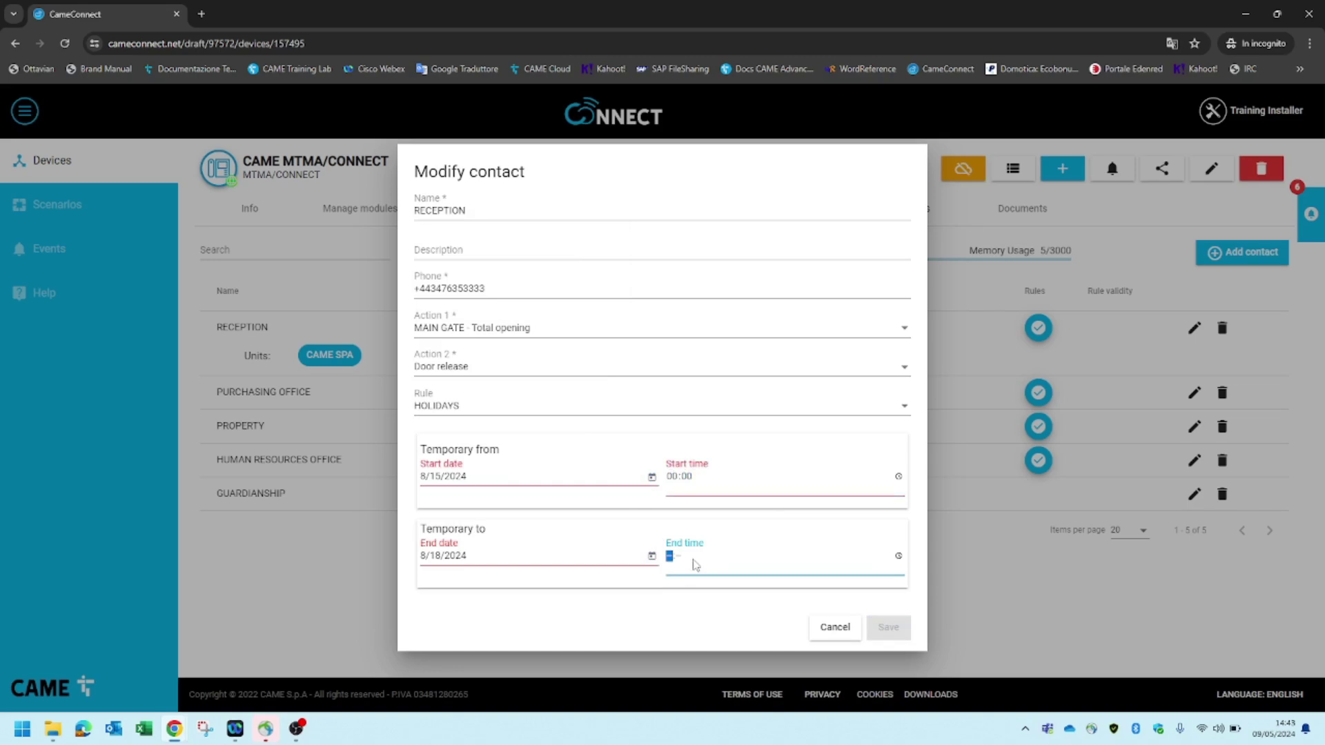
pyautogui.write('2359')
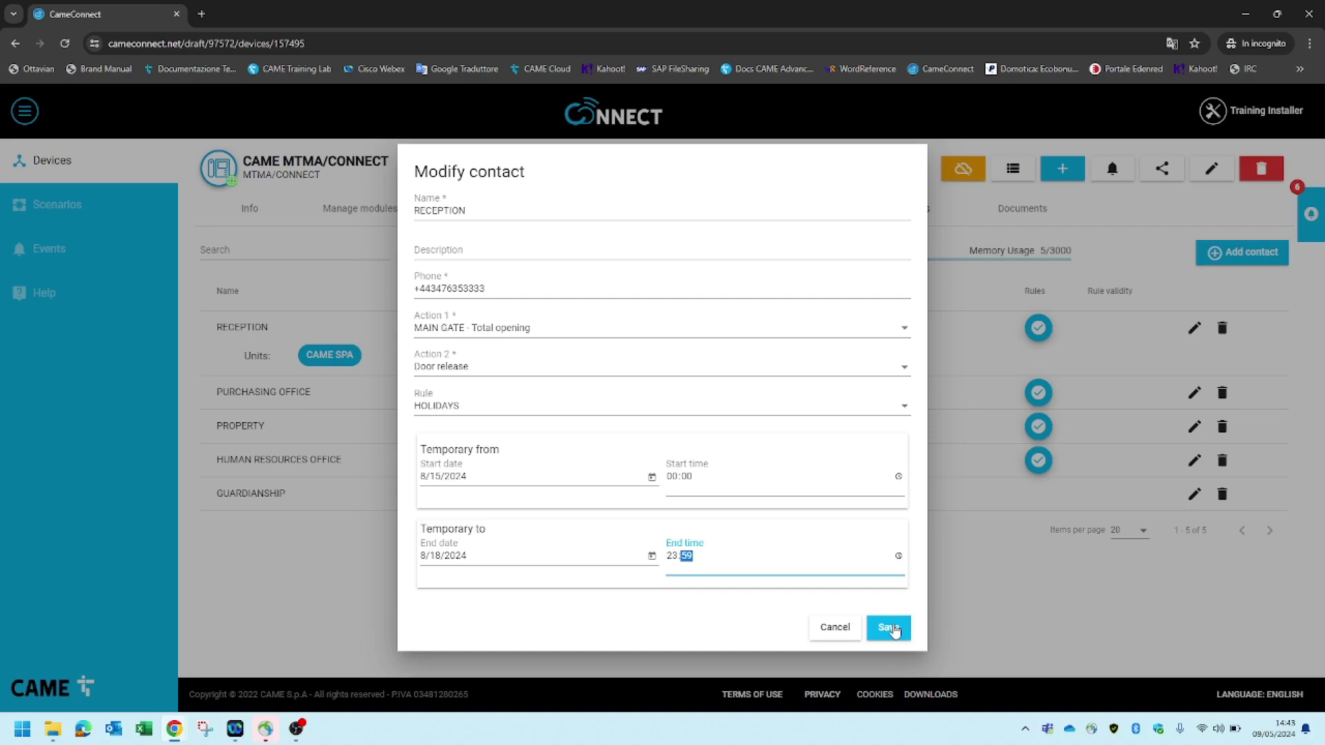
pyautogui.click(890, 628)
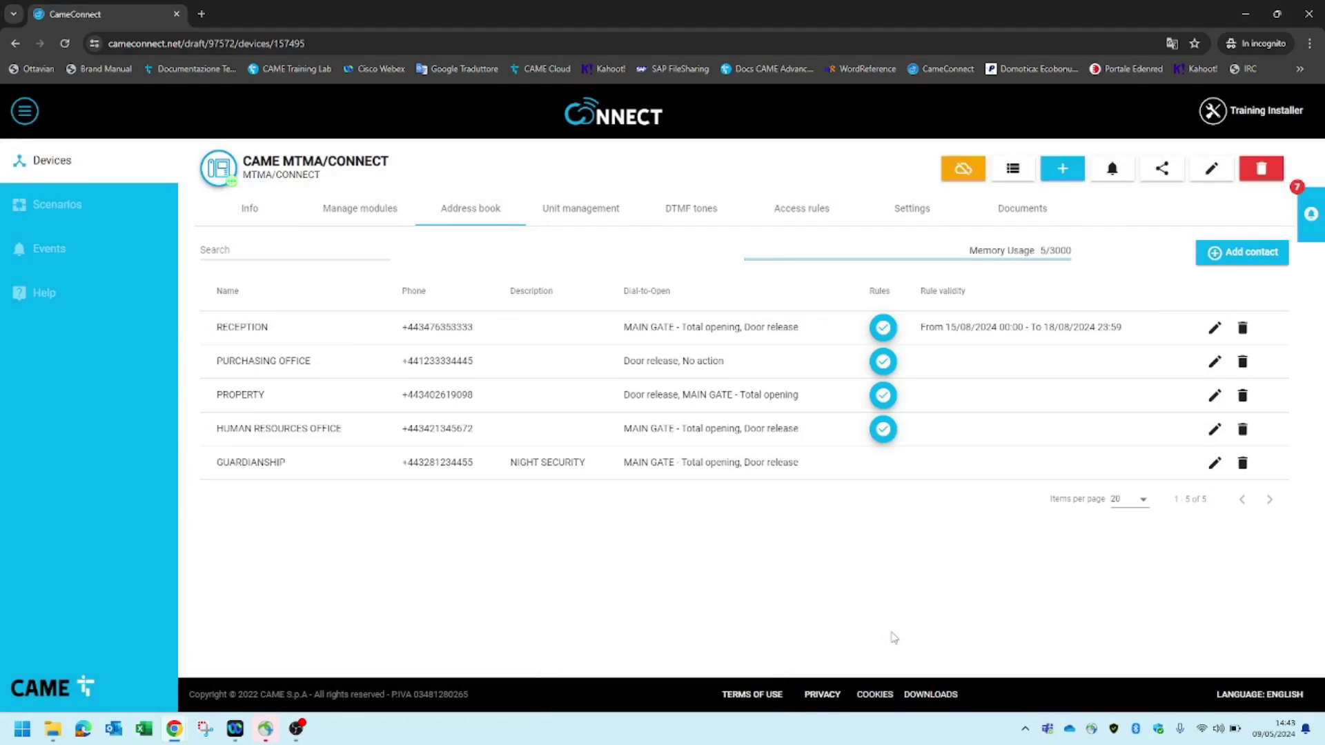
# Write the updated configuration to the MTMA/CONNECT device and confirm the writing
pyautogui.click(956, 178)
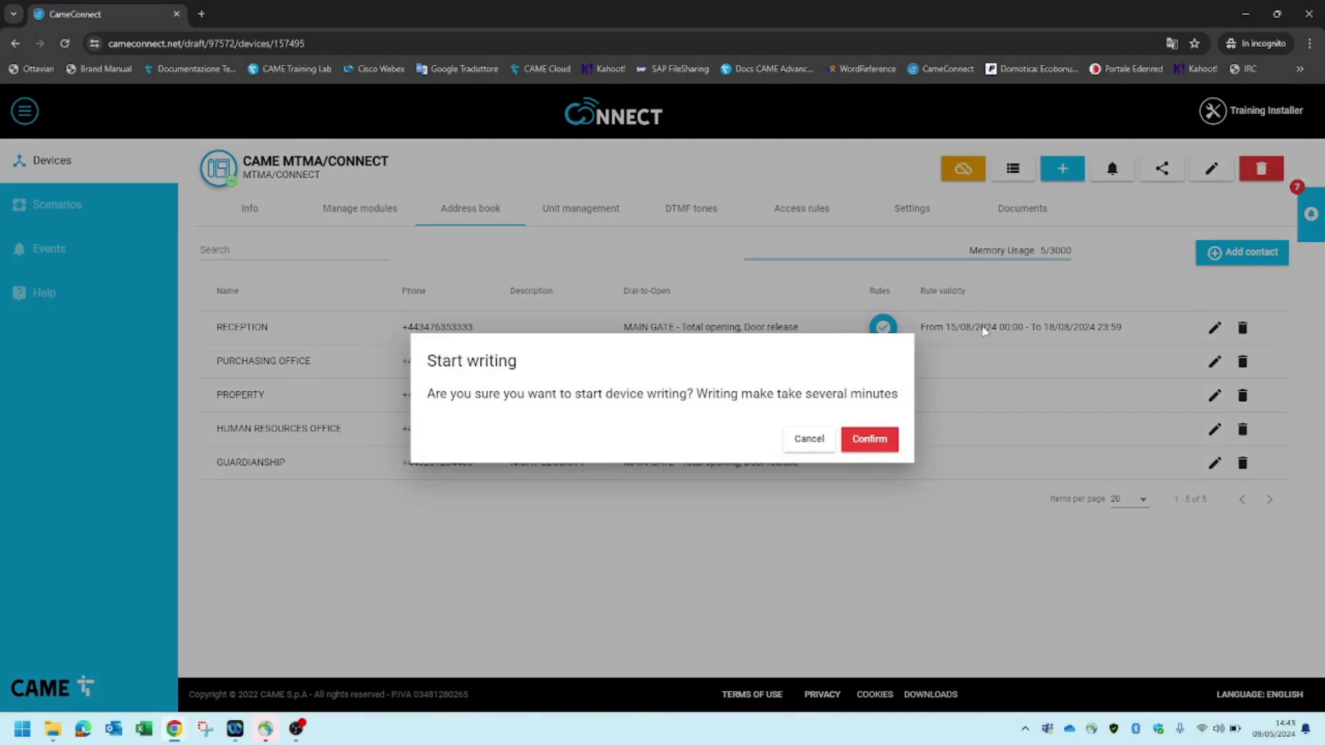
pyautogui.click(890, 441)
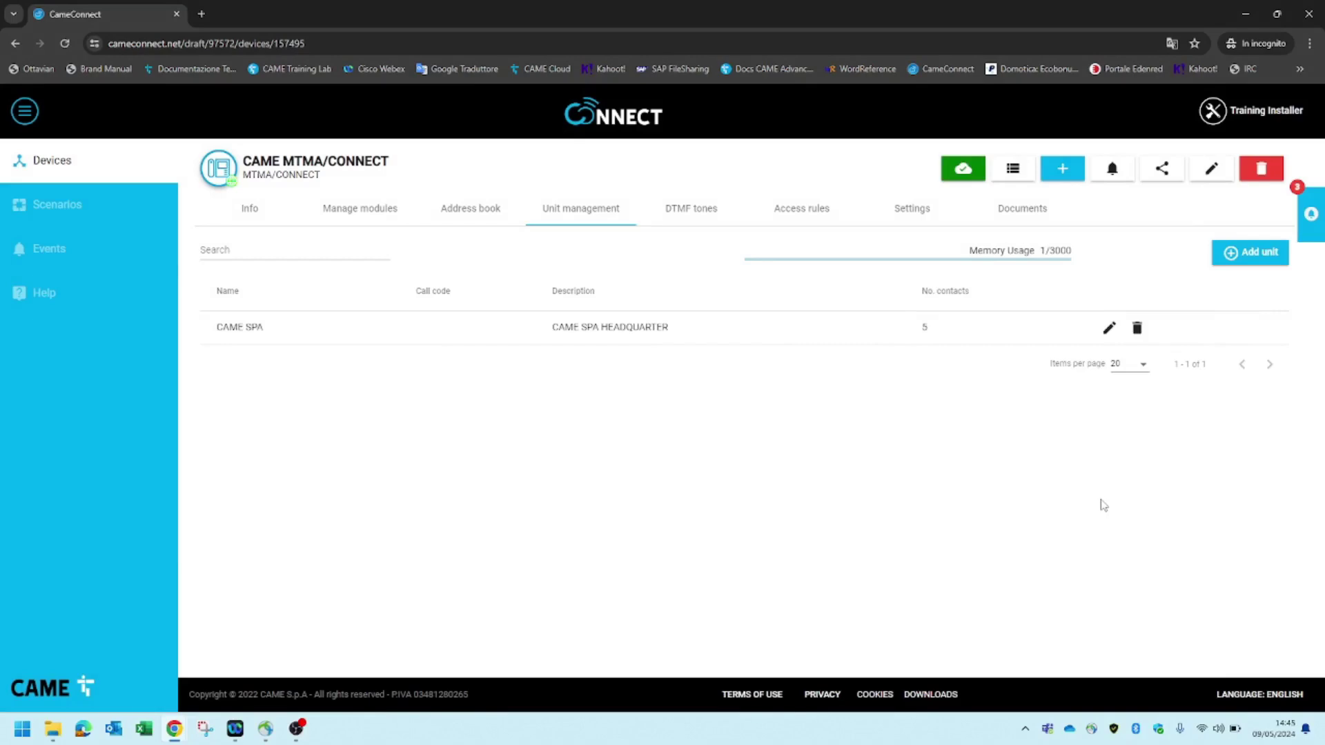
# Review the list of contacts assigned to the CAME SPA unit without changing it
pyautogui.click(1109, 327)
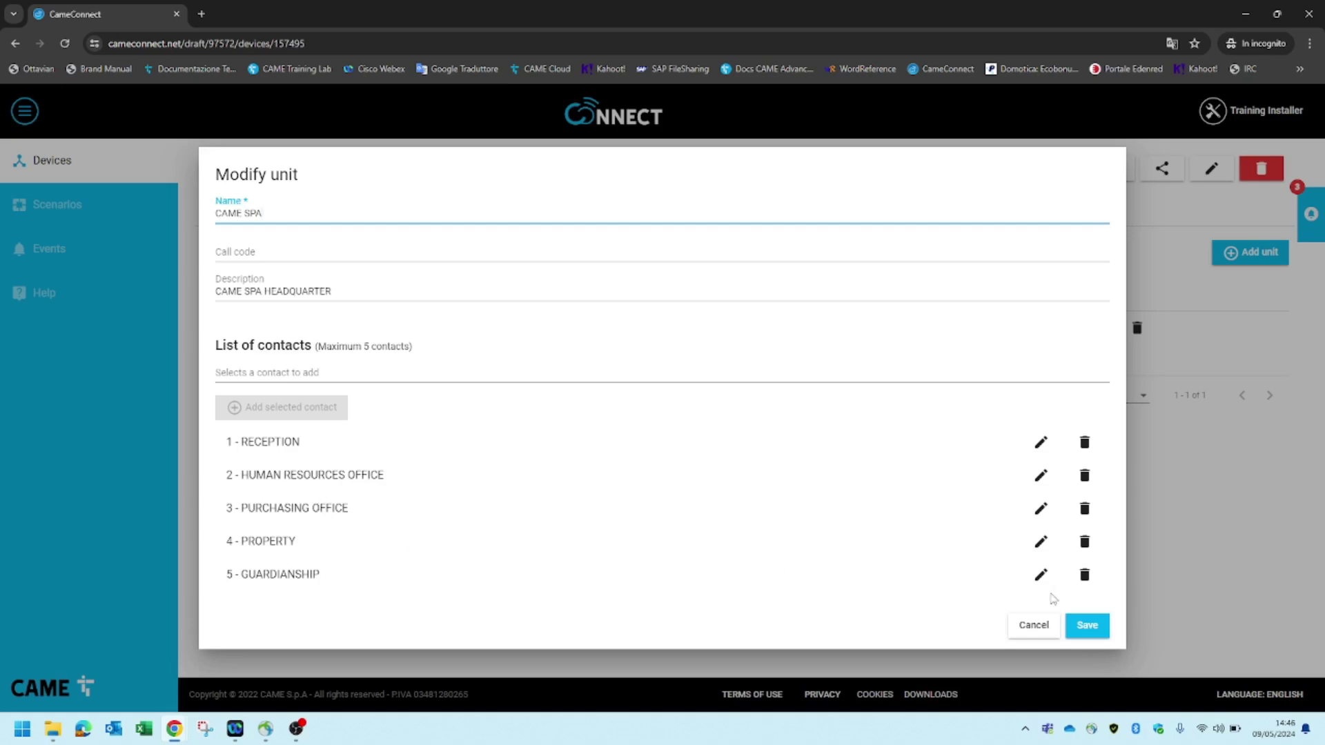
pyautogui.click(1033, 629)
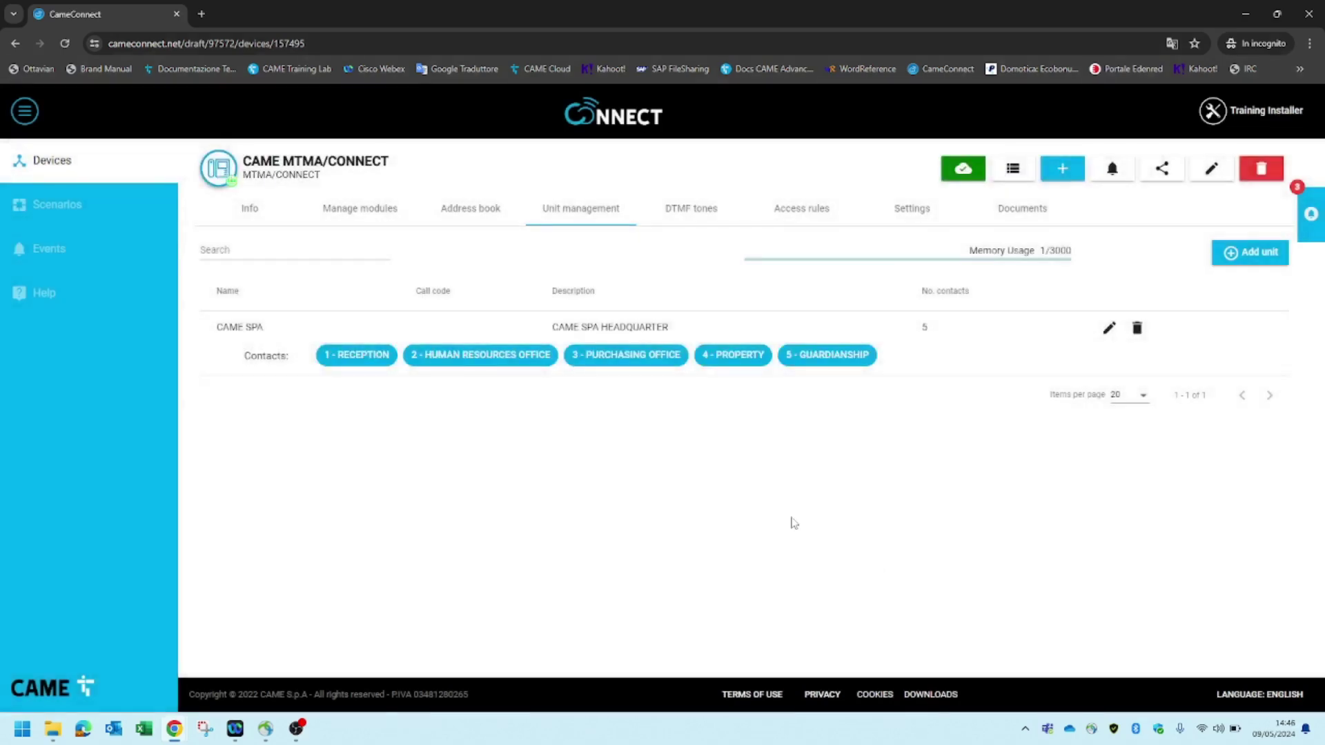
# Define the general settings of a new time slot named CHRISTMAS TIME: Special period type, Deny access mode, Always validity and Yearly repeat
pyautogui.click(798, 220)
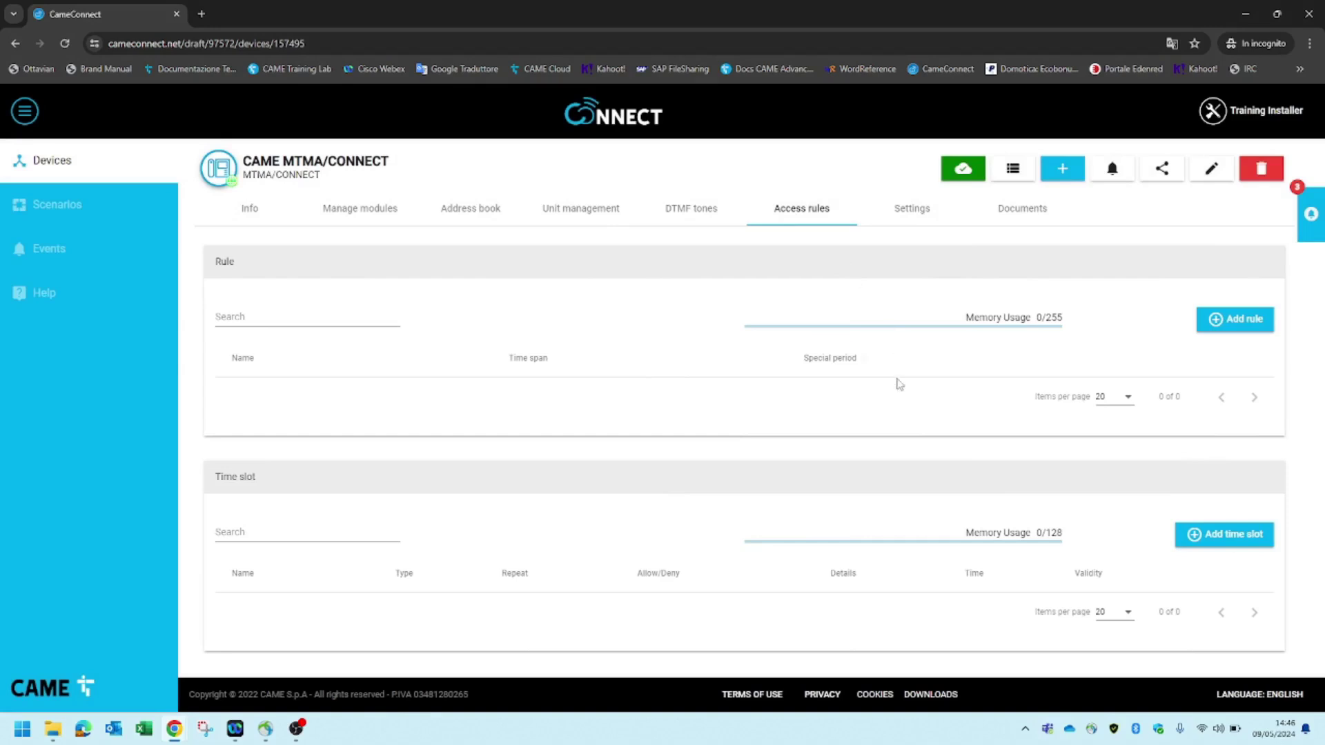
pyautogui.click(1235, 538)
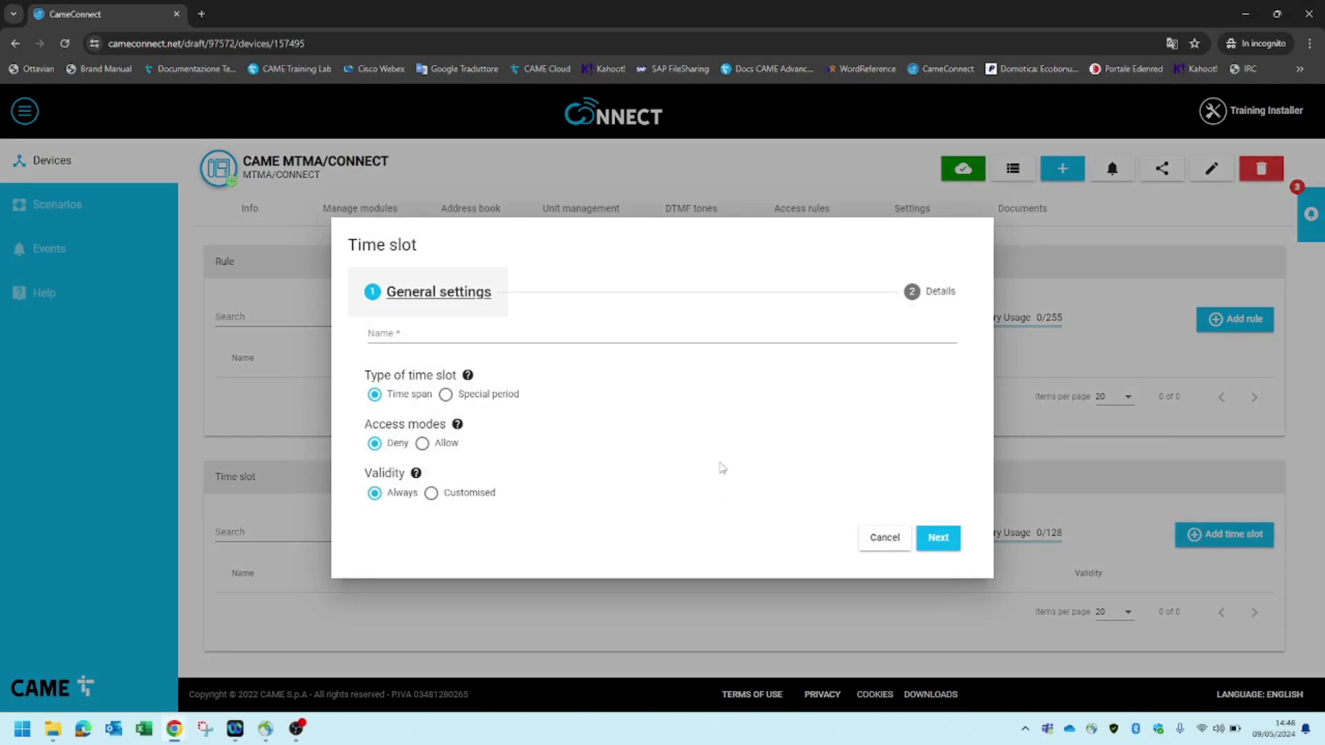
pyautogui.click(528, 341)
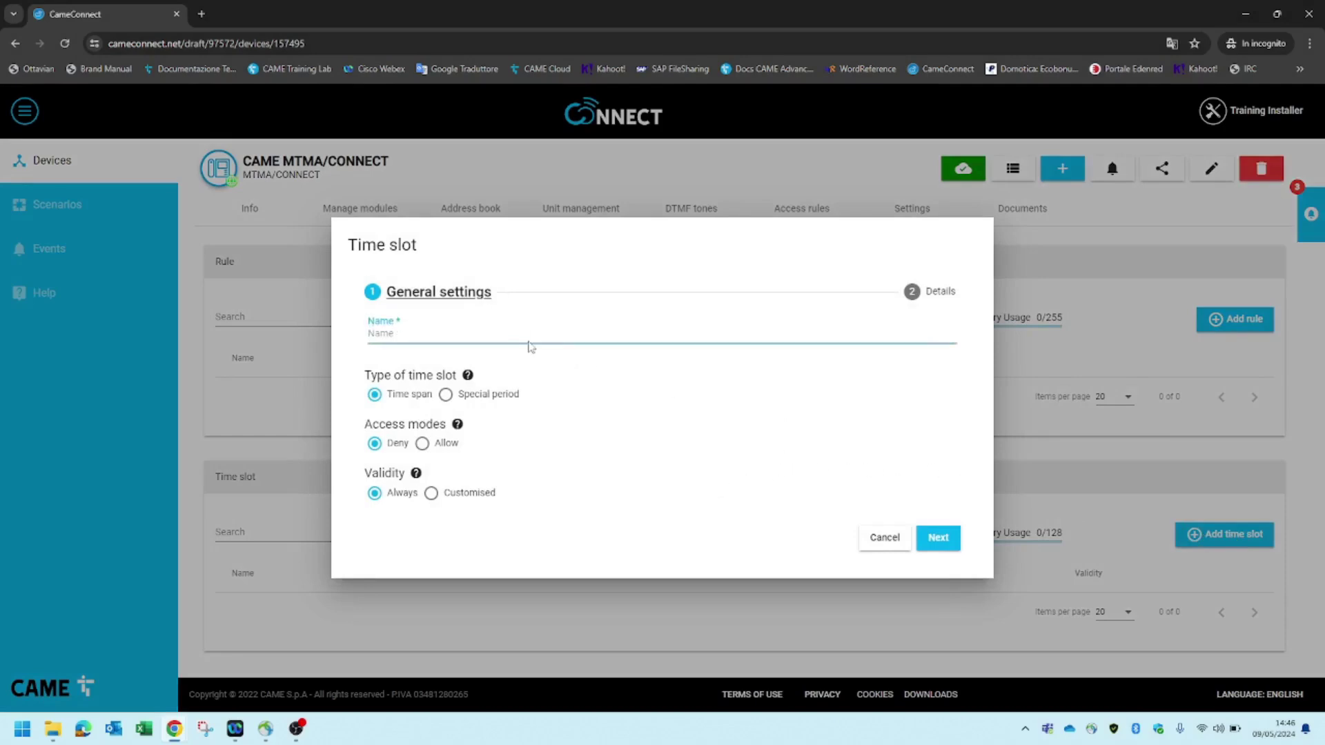
pyautogui.write('CHRISTMAS TIME')
pyautogui.click(445, 394)
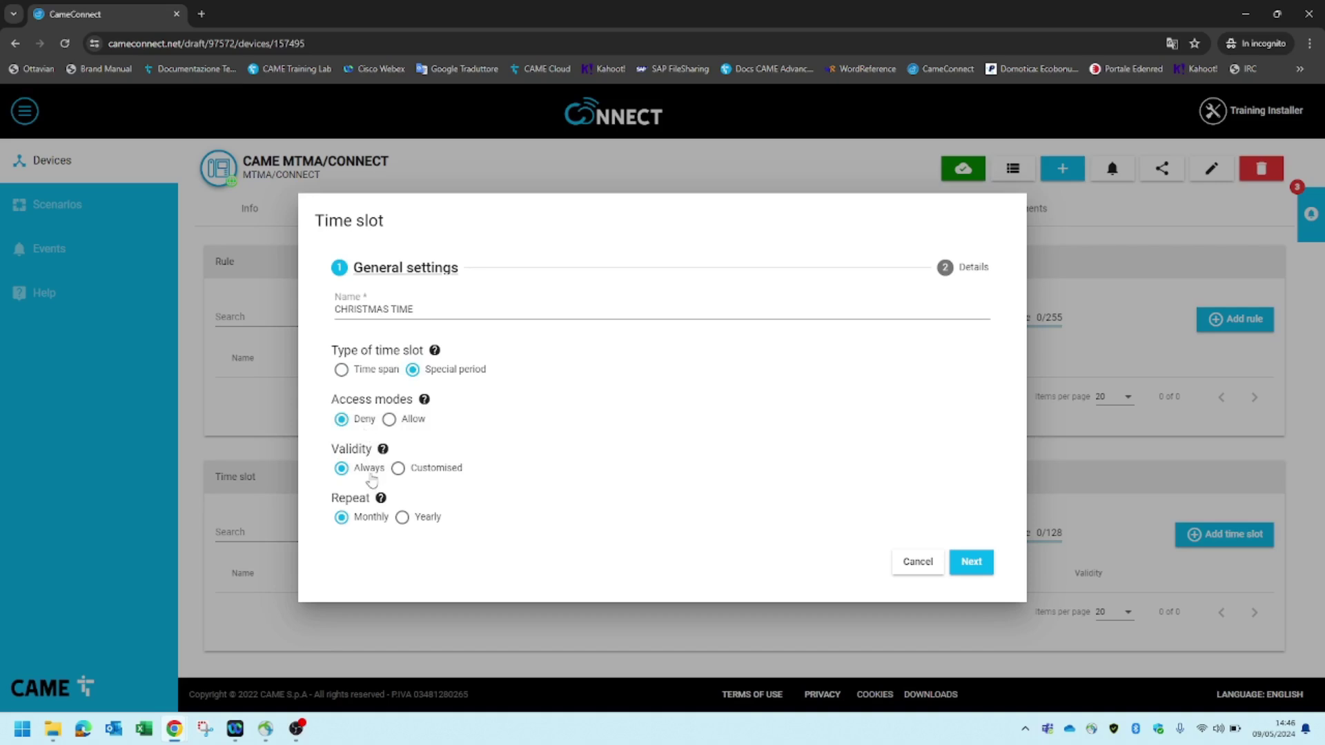
pyautogui.click(413, 525)
pyautogui.moveTo(383, 499)
pyautogui.moveTo(387, 454)
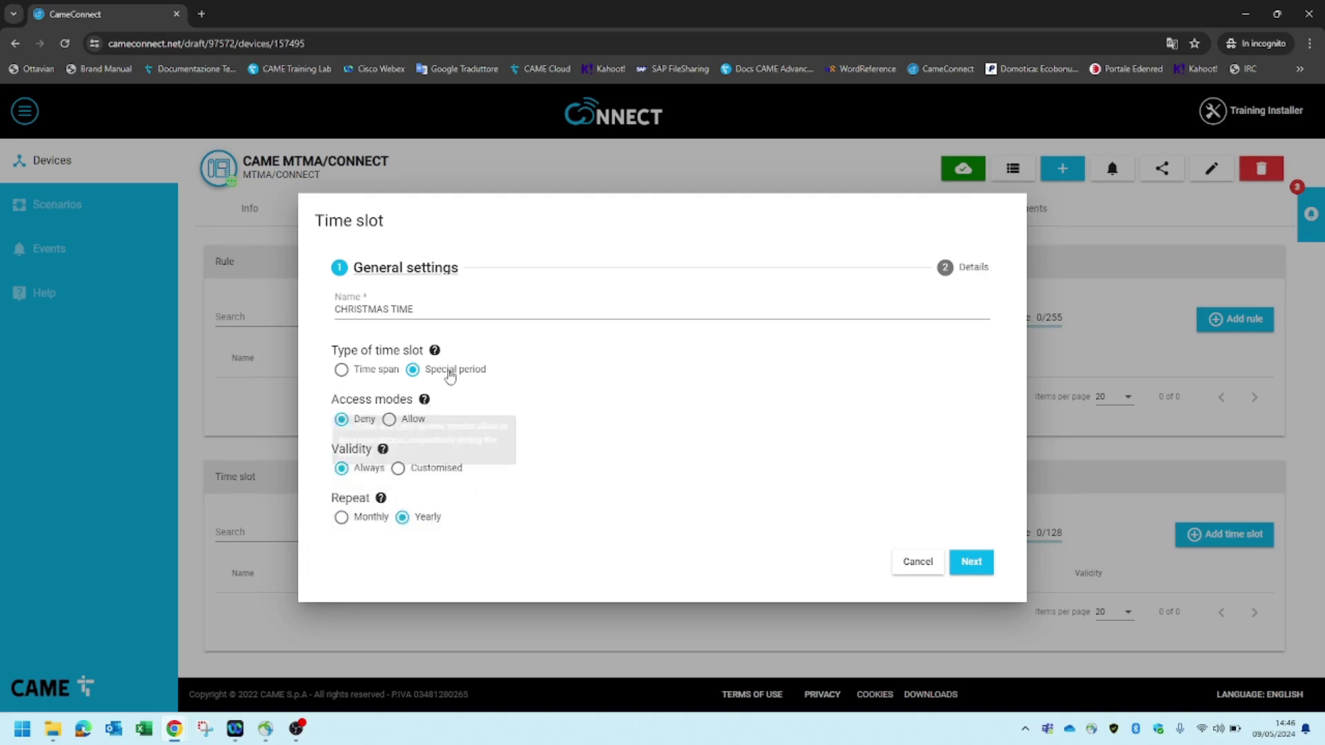
pyautogui.moveTo(439, 353)
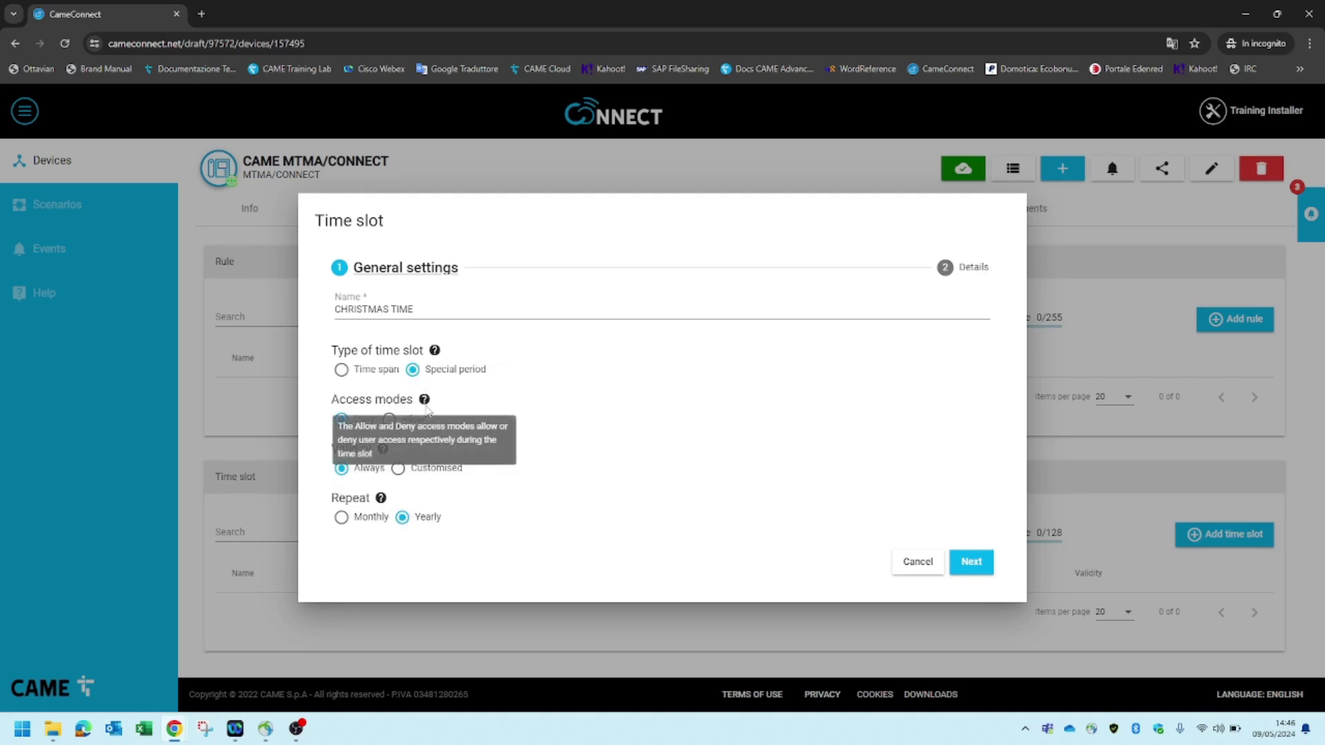
pyautogui.click(976, 570)
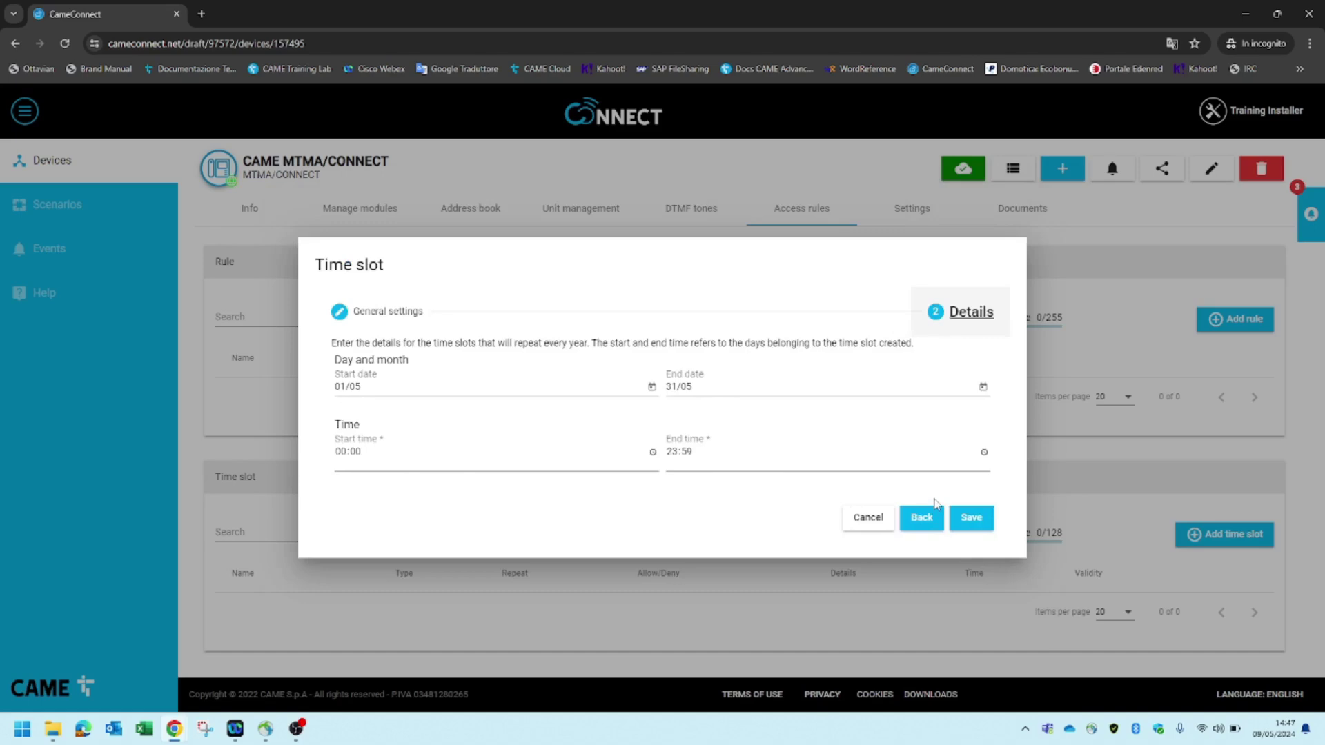
# Set the start date of the CHRISTMAS TIME slot to 24/12
pyautogui.click(649, 389)
pyautogui.click(521, 426)
pyautogui.click(521, 425)
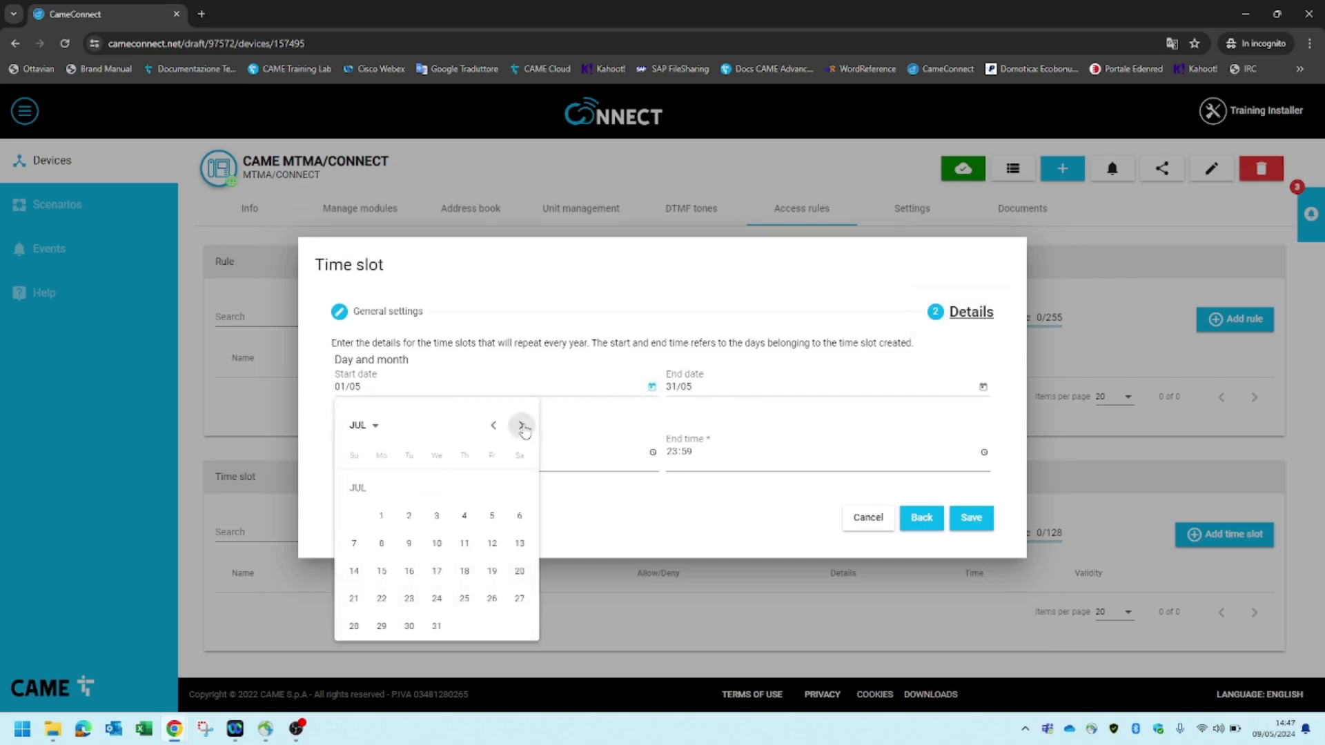
pyautogui.click(522, 427)
pyautogui.click(522, 427)
pyautogui.click(521, 427)
pyautogui.click(521, 428)
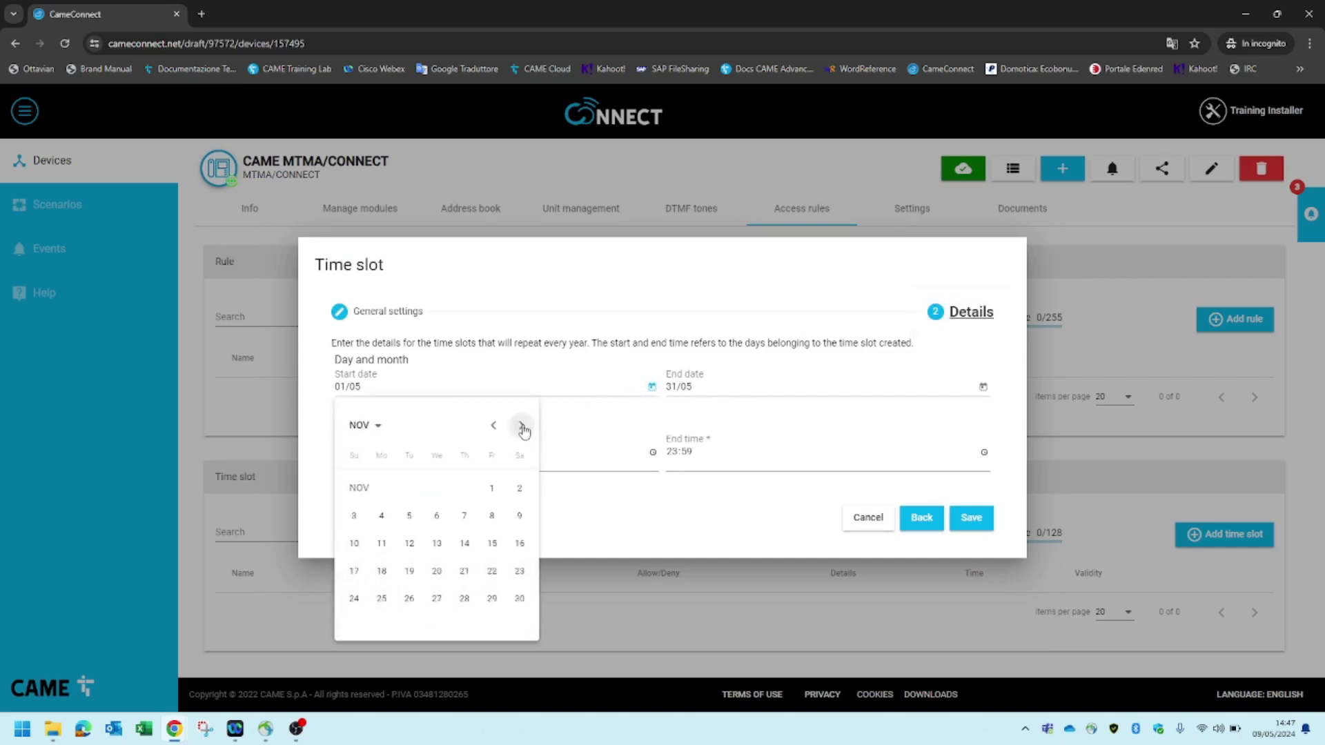
pyautogui.click(523, 428)
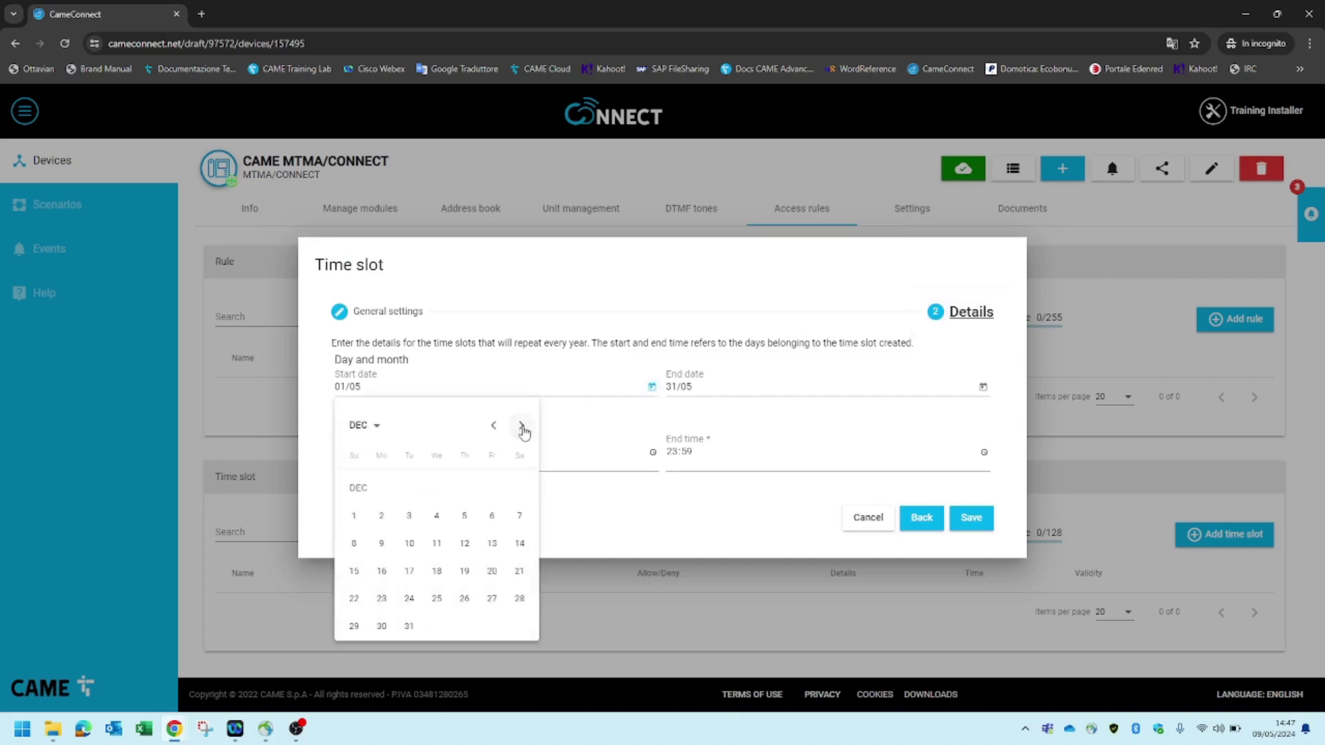
pyautogui.click(409, 599)
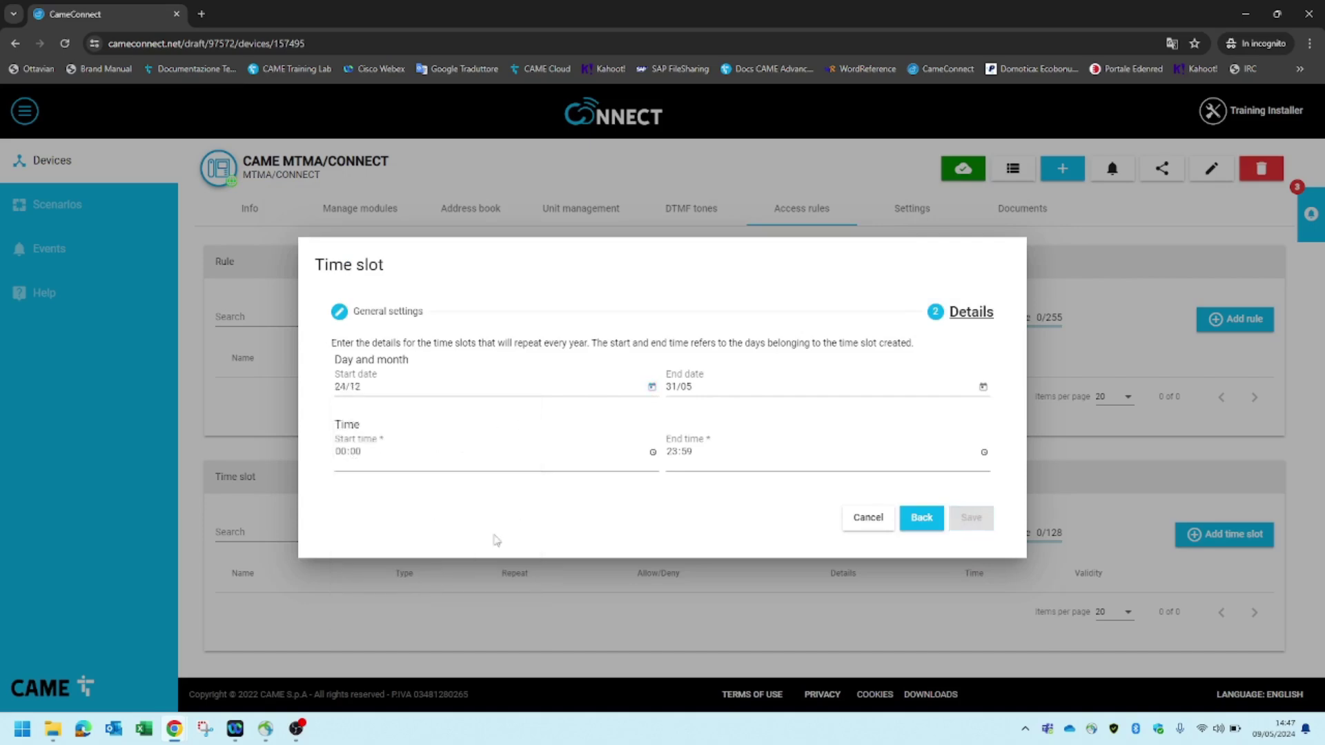
# Set the end date of the CHRISTMAS TIME slot to 26/12 and save the time slot
pyautogui.click(983, 387)
pyautogui.click(852, 426)
pyautogui.click(853, 427)
pyautogui.click(853, 427)
pyautogui.click(853, 427)
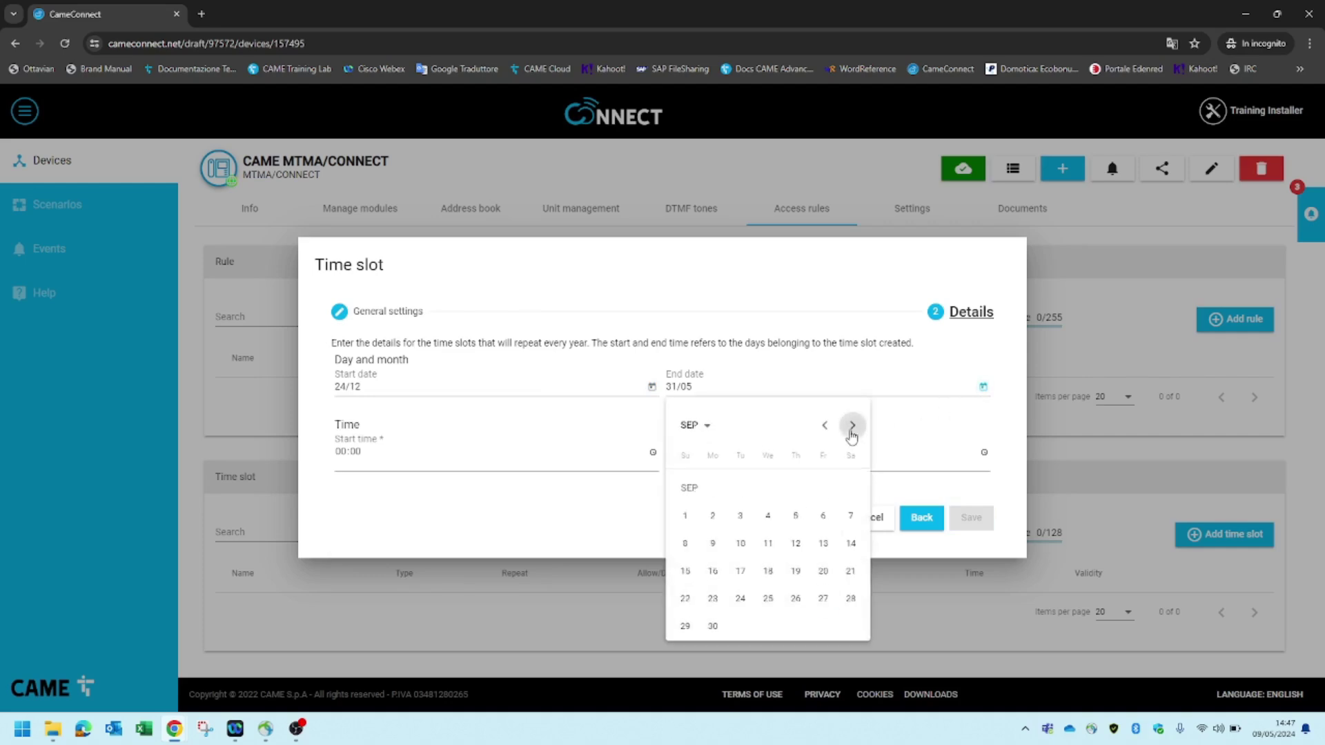
pyautogui.click(852, 427)
pyautogui.click(853, 426)
pyautogui.click(852, 427)
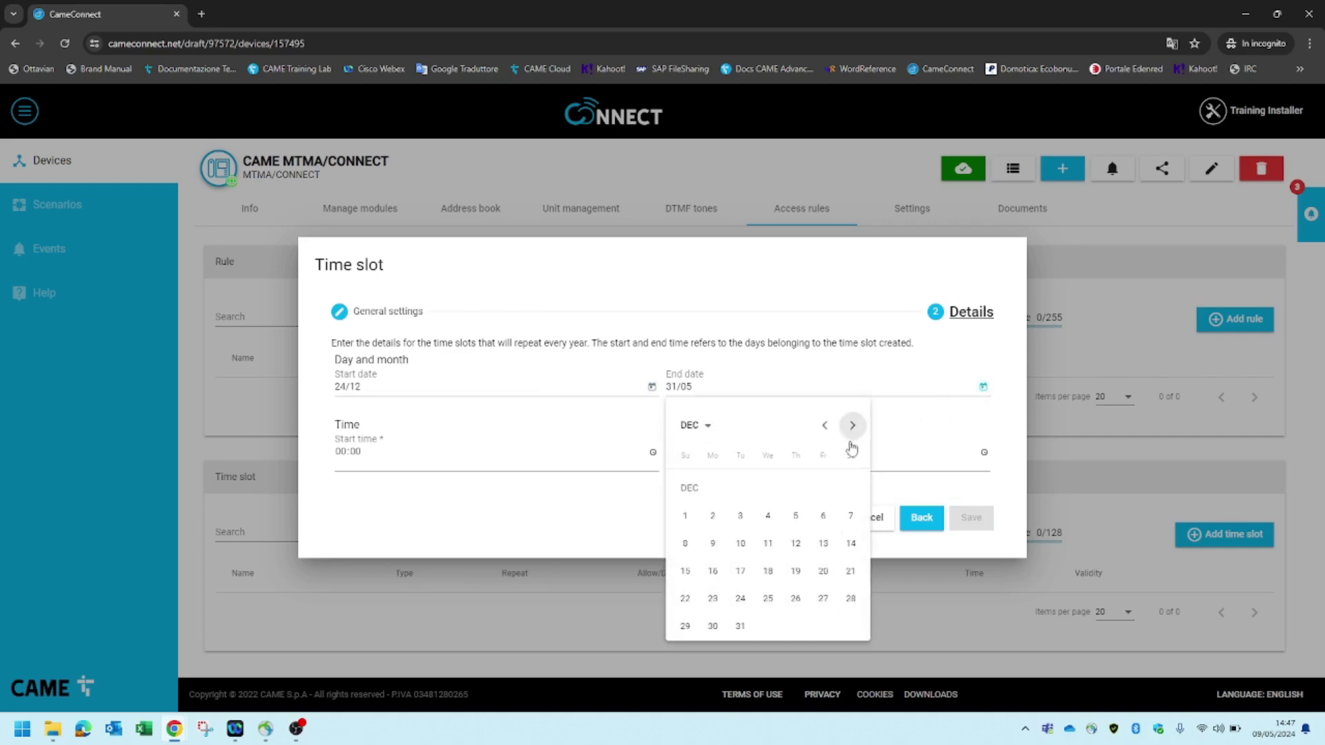
pyautogui.click(795, 600)
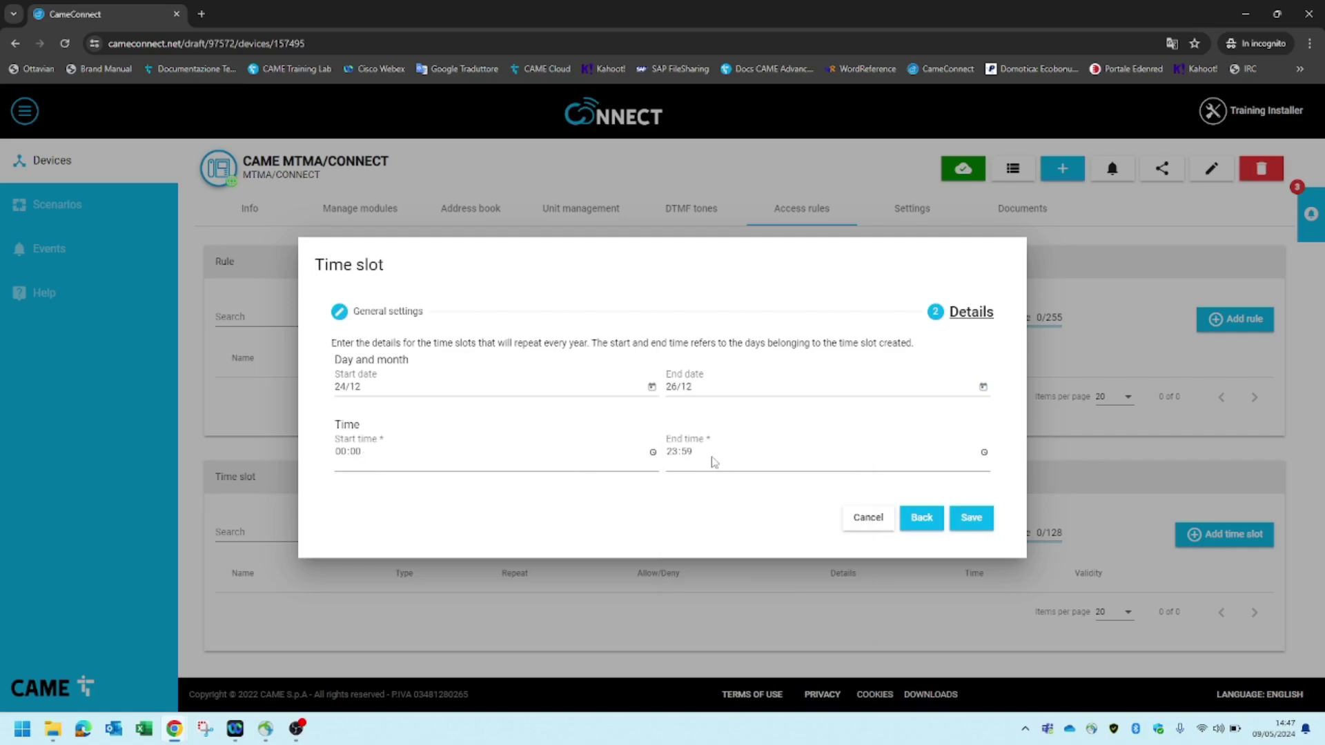
pyautogui.click(975, 521)
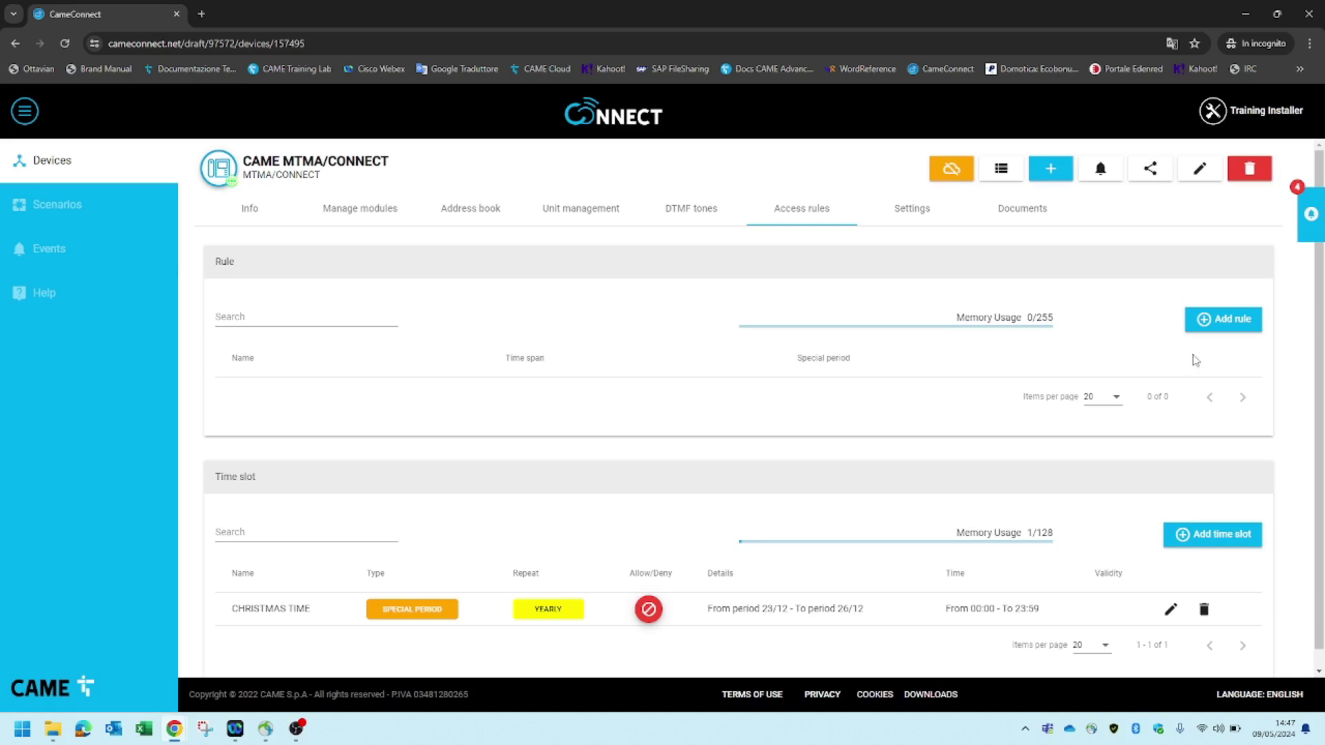
# Add an access rule named CHRISTMAS that uses the CHRISTMAS TIME time slot
pyautogui.click(1205, 329)
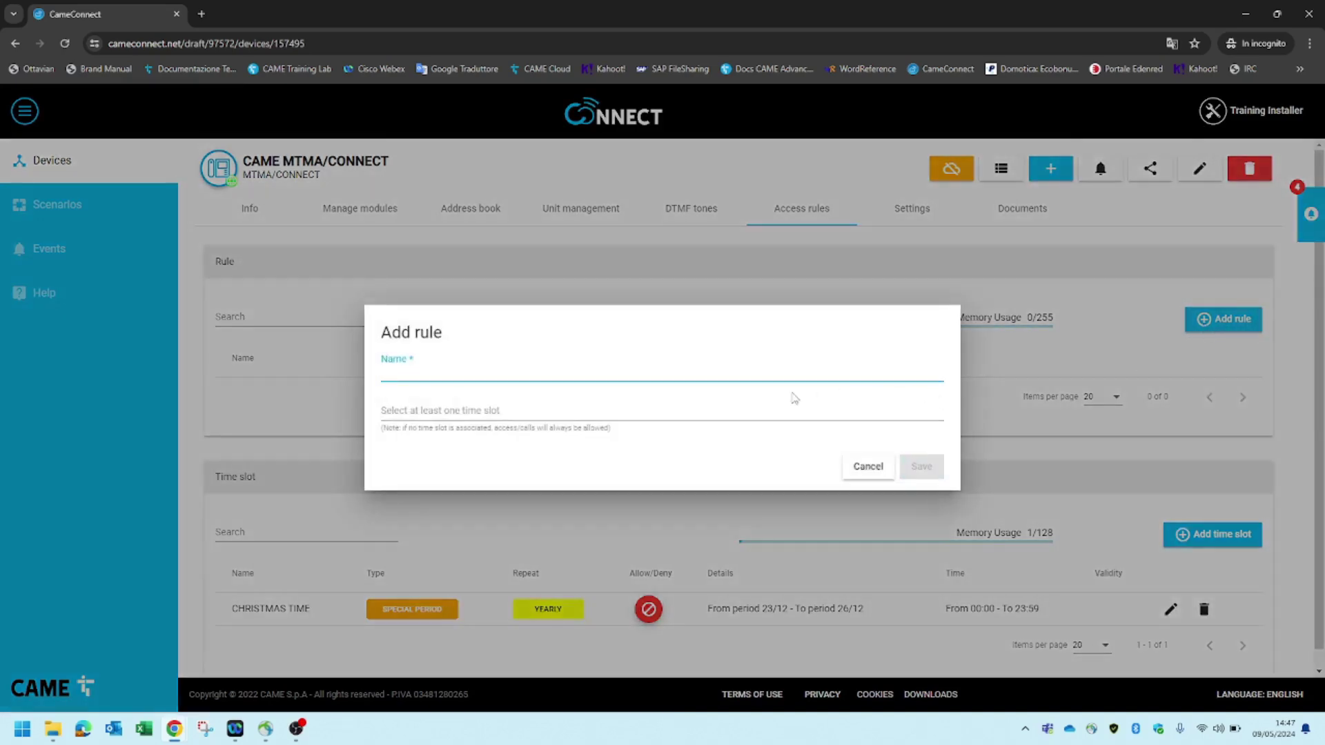
pyautogui.click(463, 379)
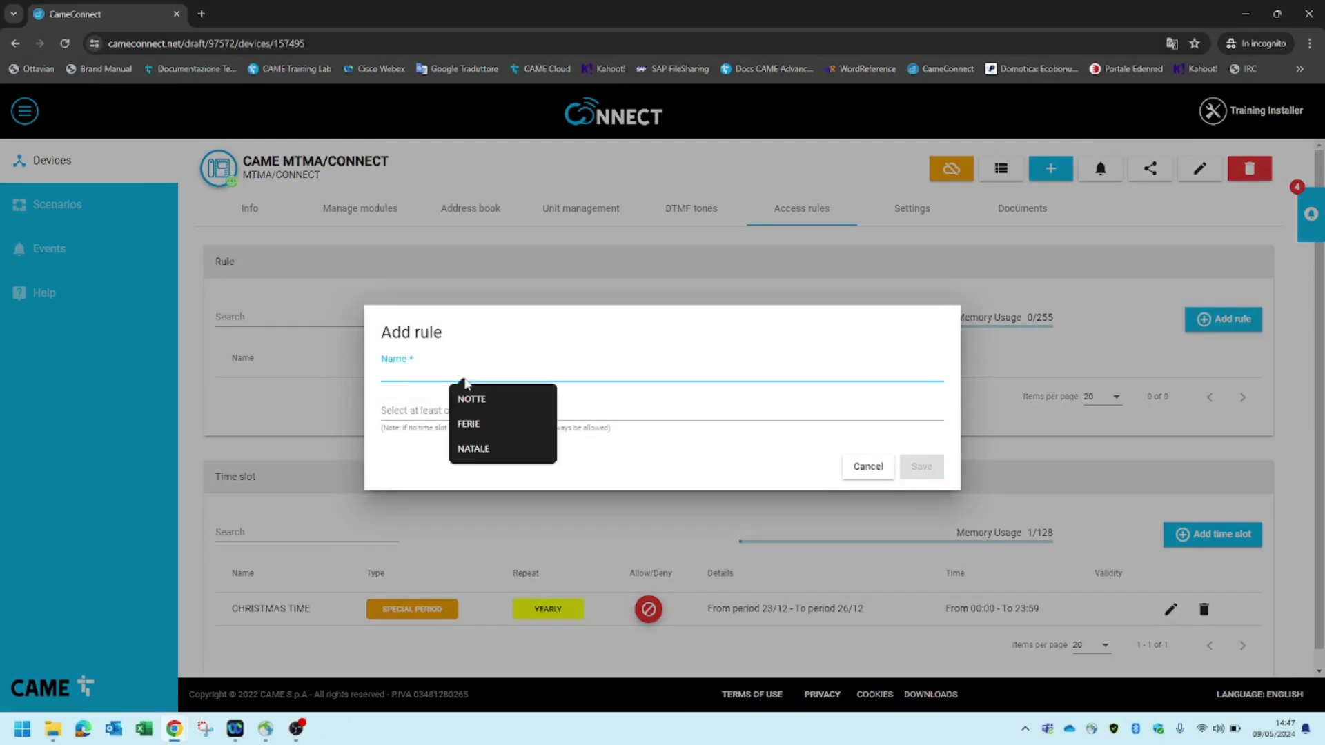
pyautogui.write('CHRIST')
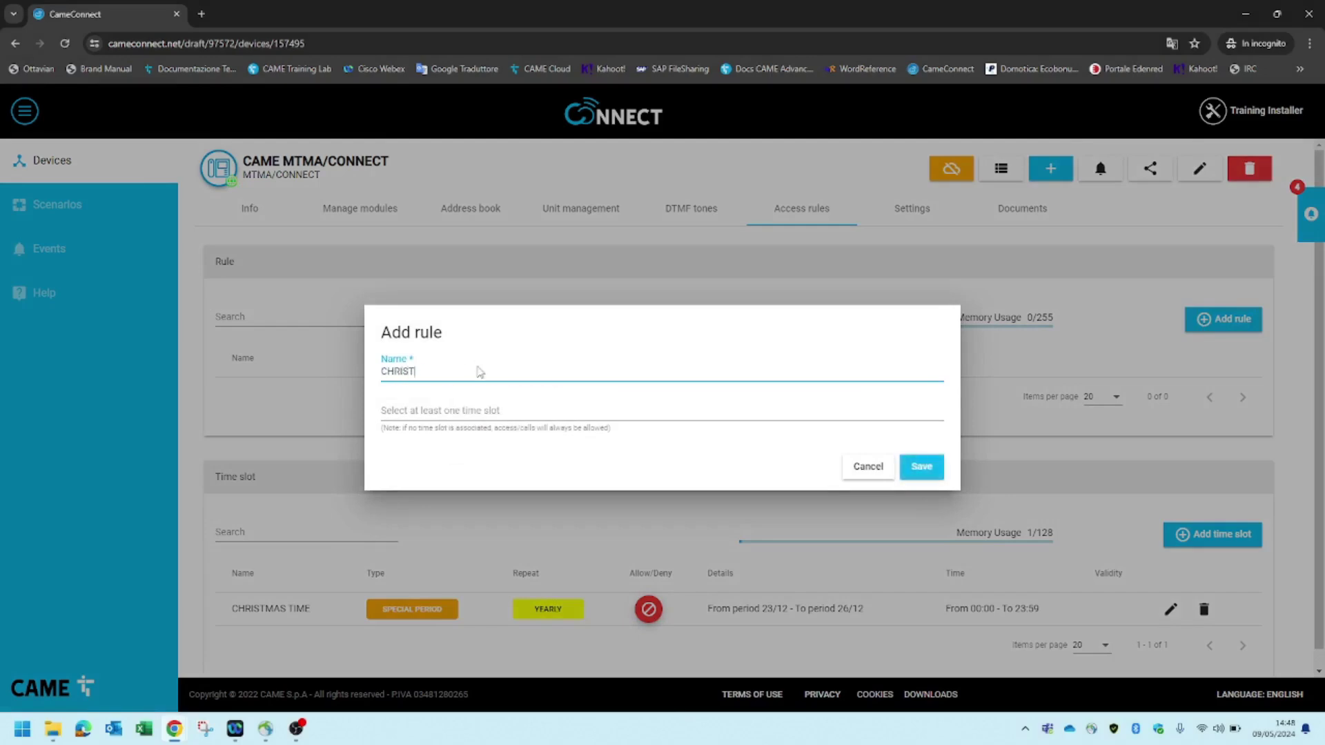
pyautogui.write('MAS')
pyautogui.click(486, 409)
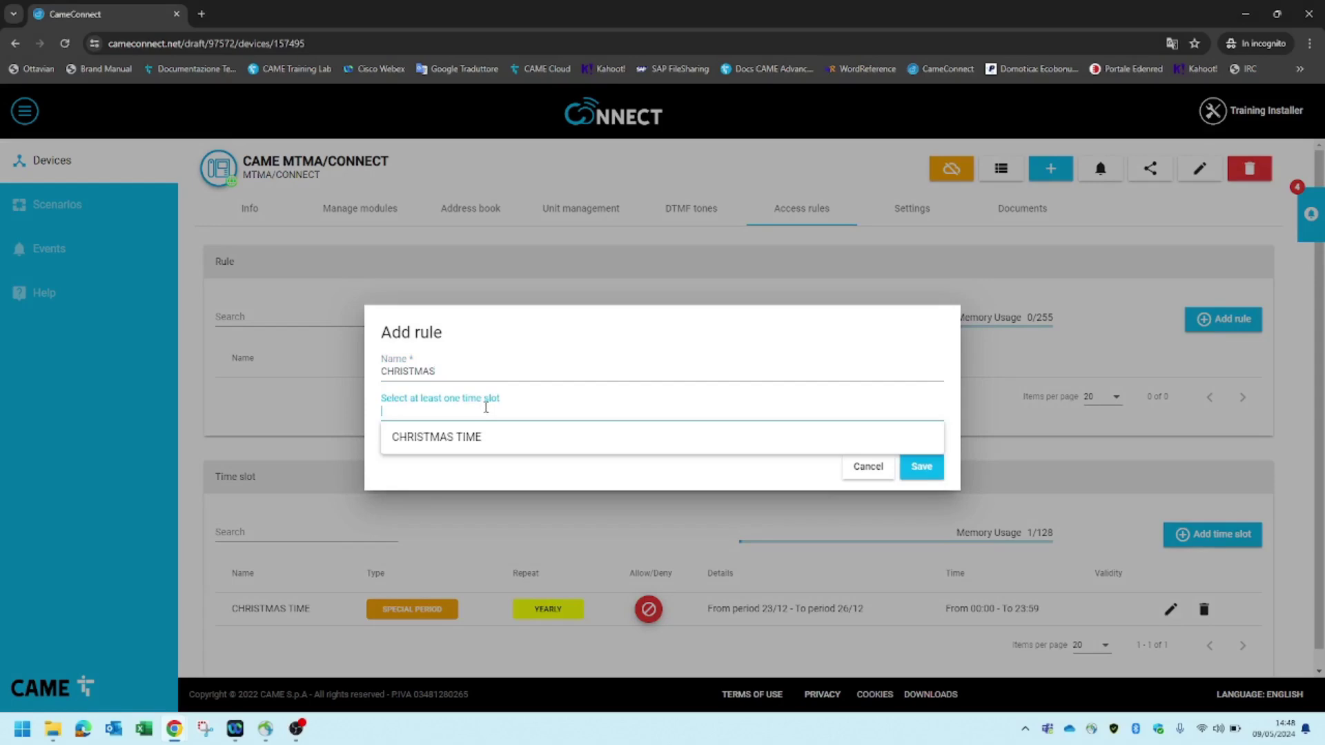
pyautogui.click(480, 444)
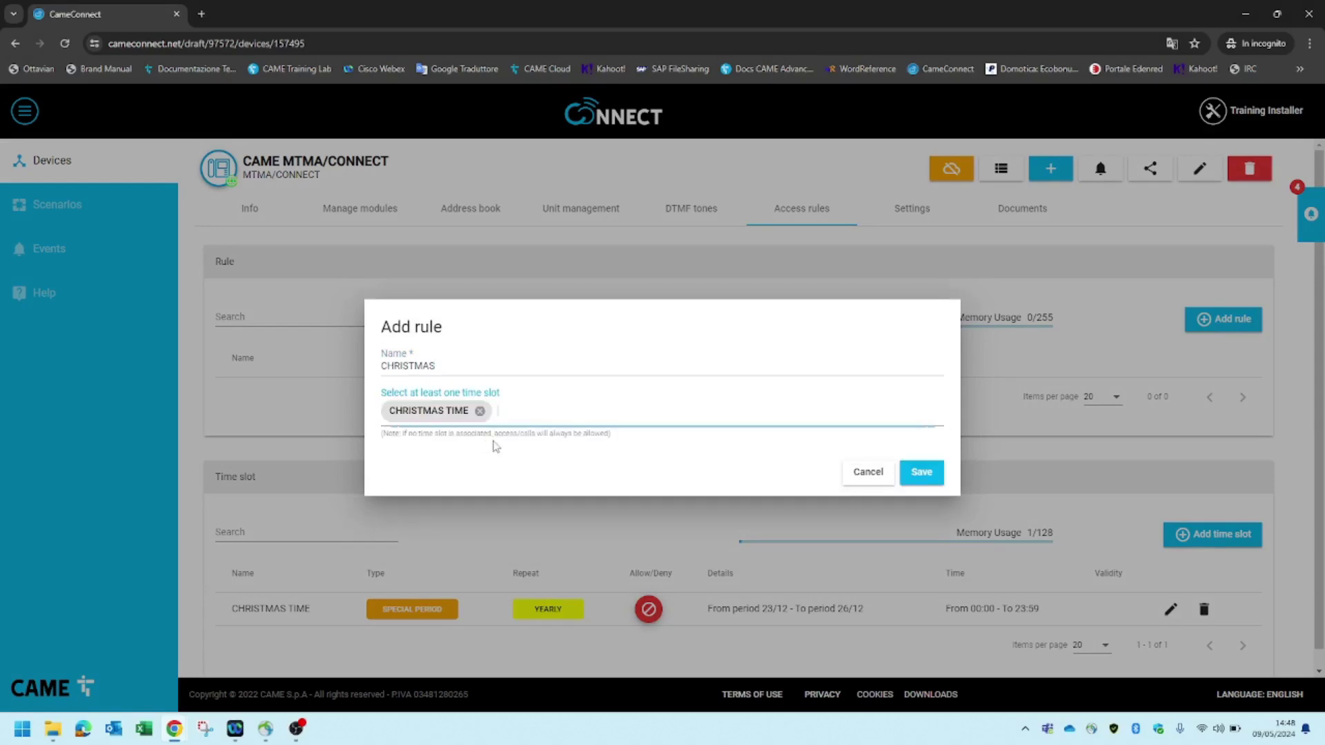
pyautogui.click(922, 475)
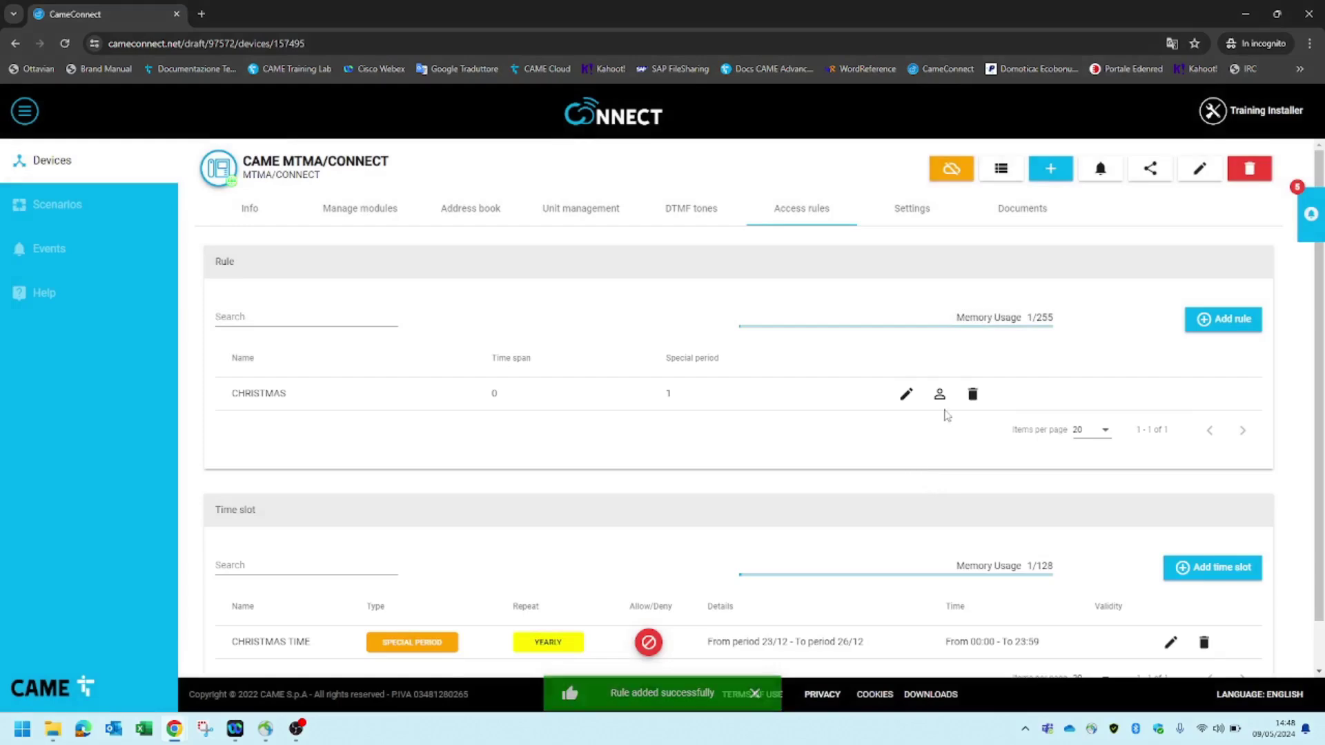
# Assign the CHRISTMAS rule to the HUMAN RESOURCES OFFICE, PROPERTY, PURCHASING OFFICE and RECEPTION contacts and save the assignment
pyautogui.click(940, 395)
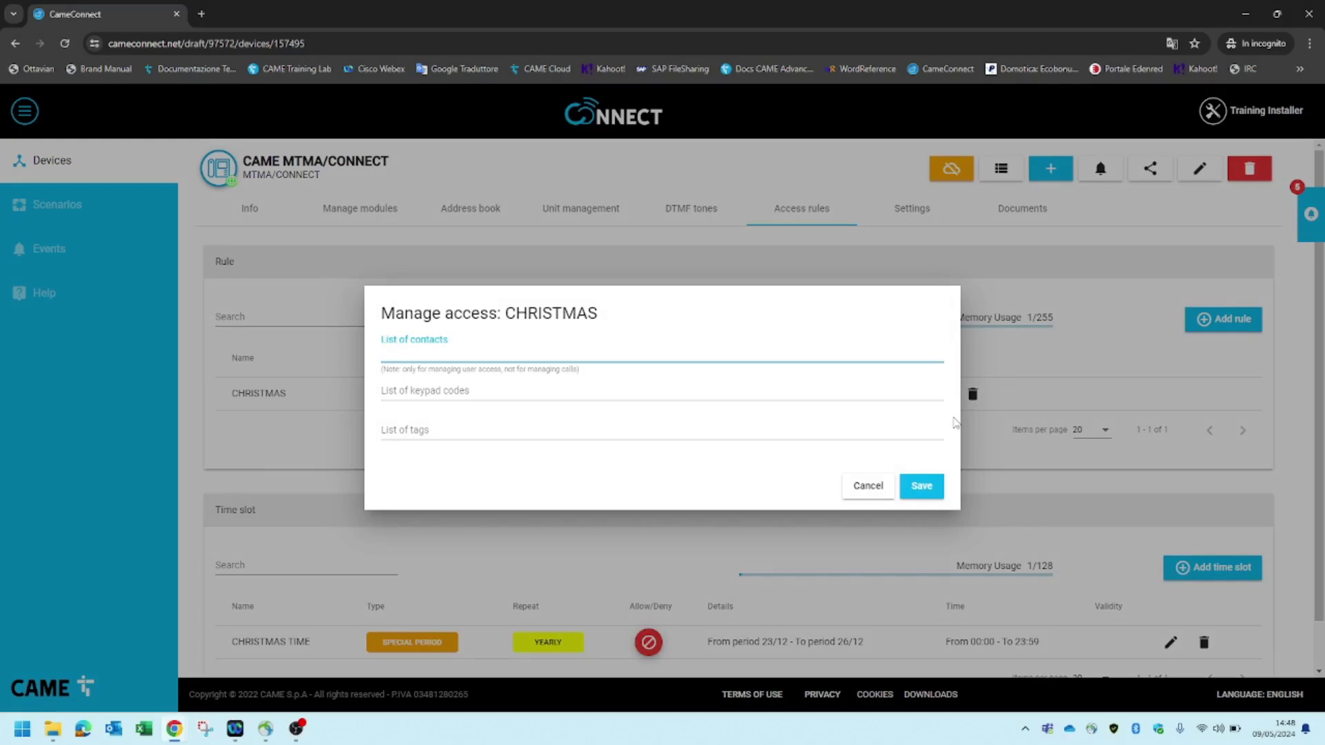
pyautogui.click(400, 353)
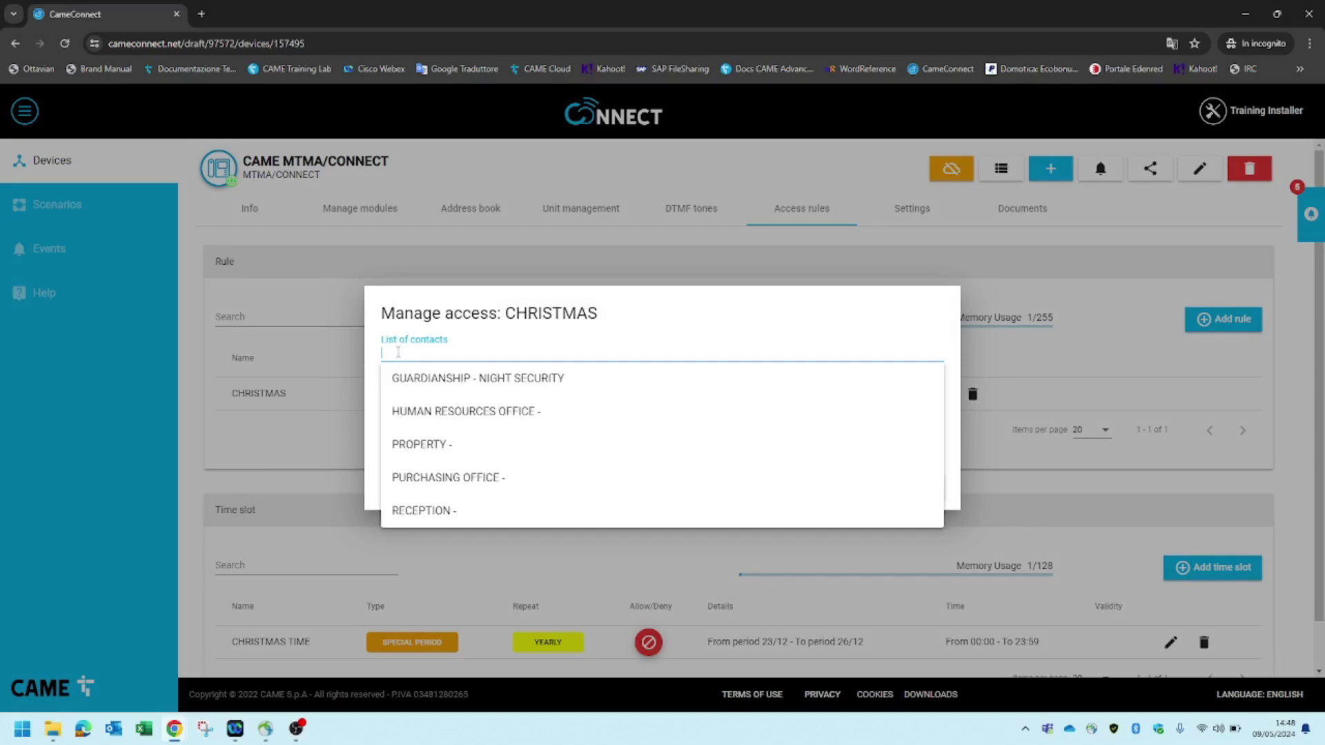
pyautogui.click(429, 411)
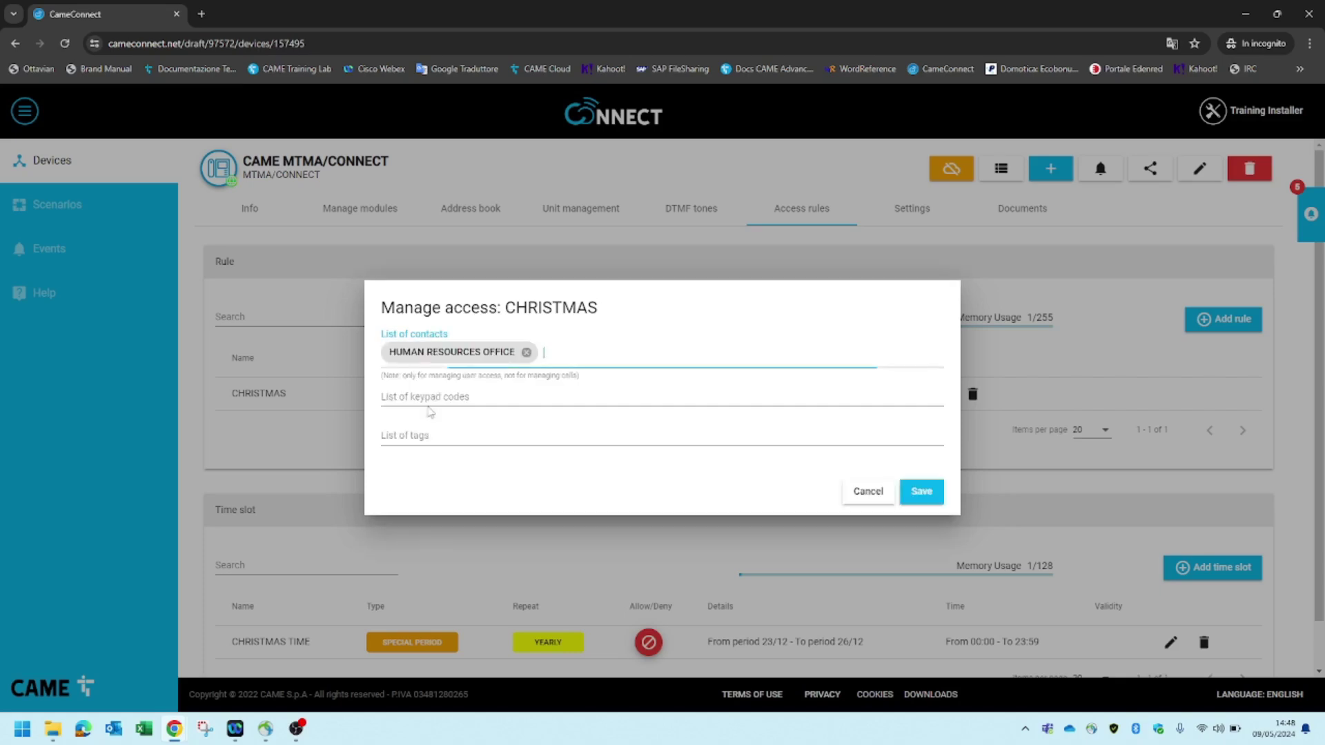
pyautogui.click(558, 354)
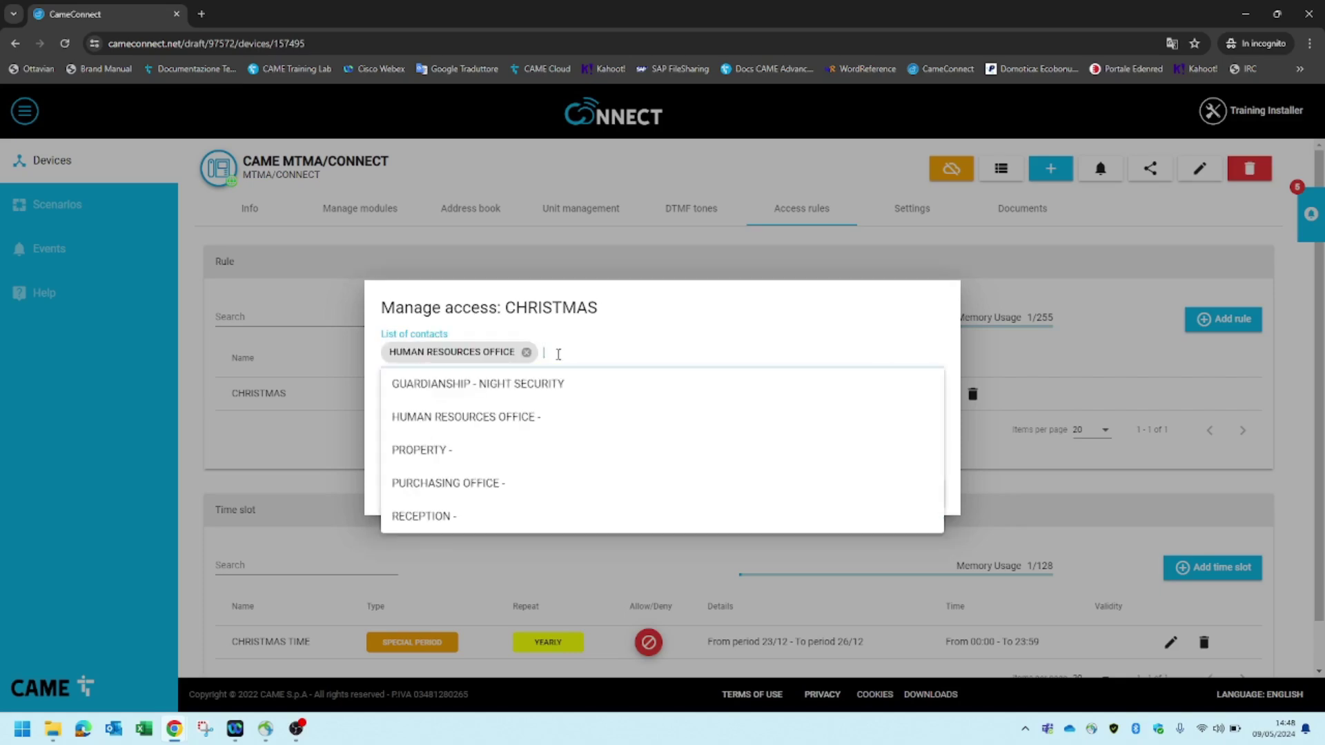
pyautogui.click(445, 450)
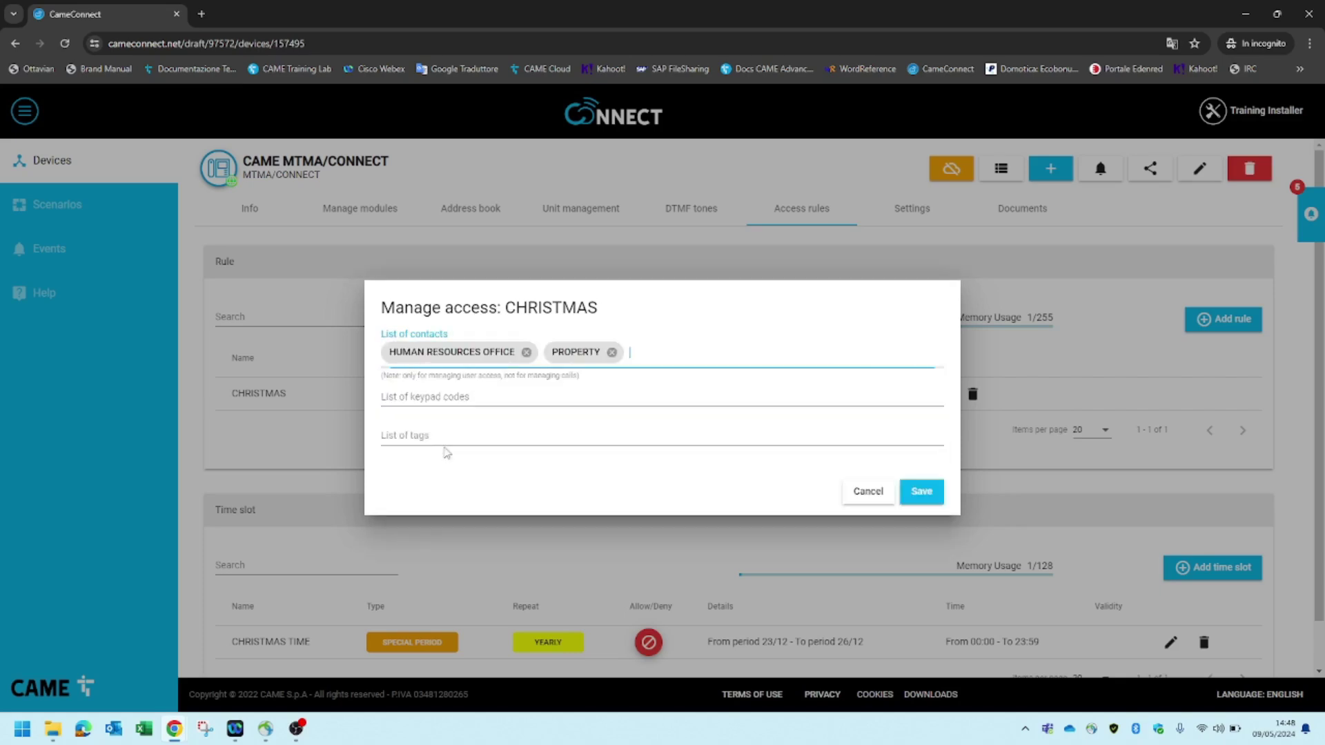
pyautogui.click(644, 355)
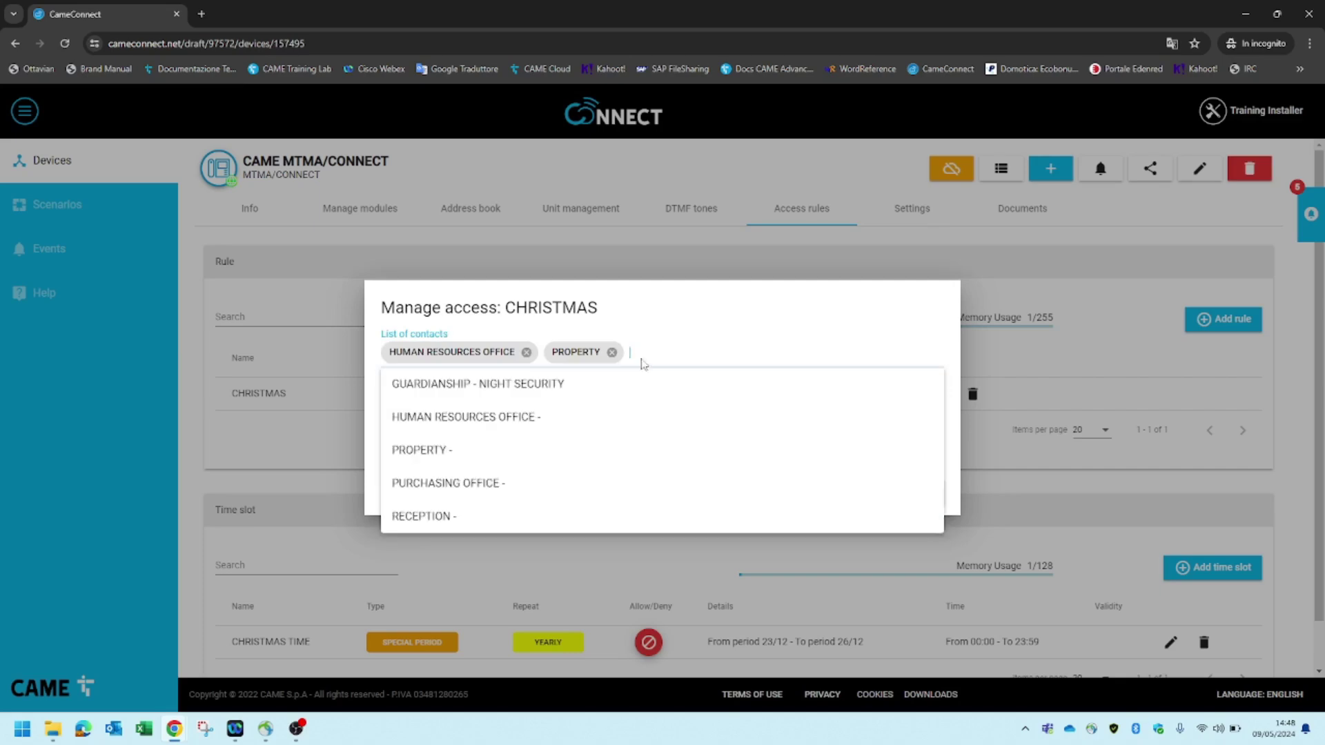
pyautogui.click(477, 485)
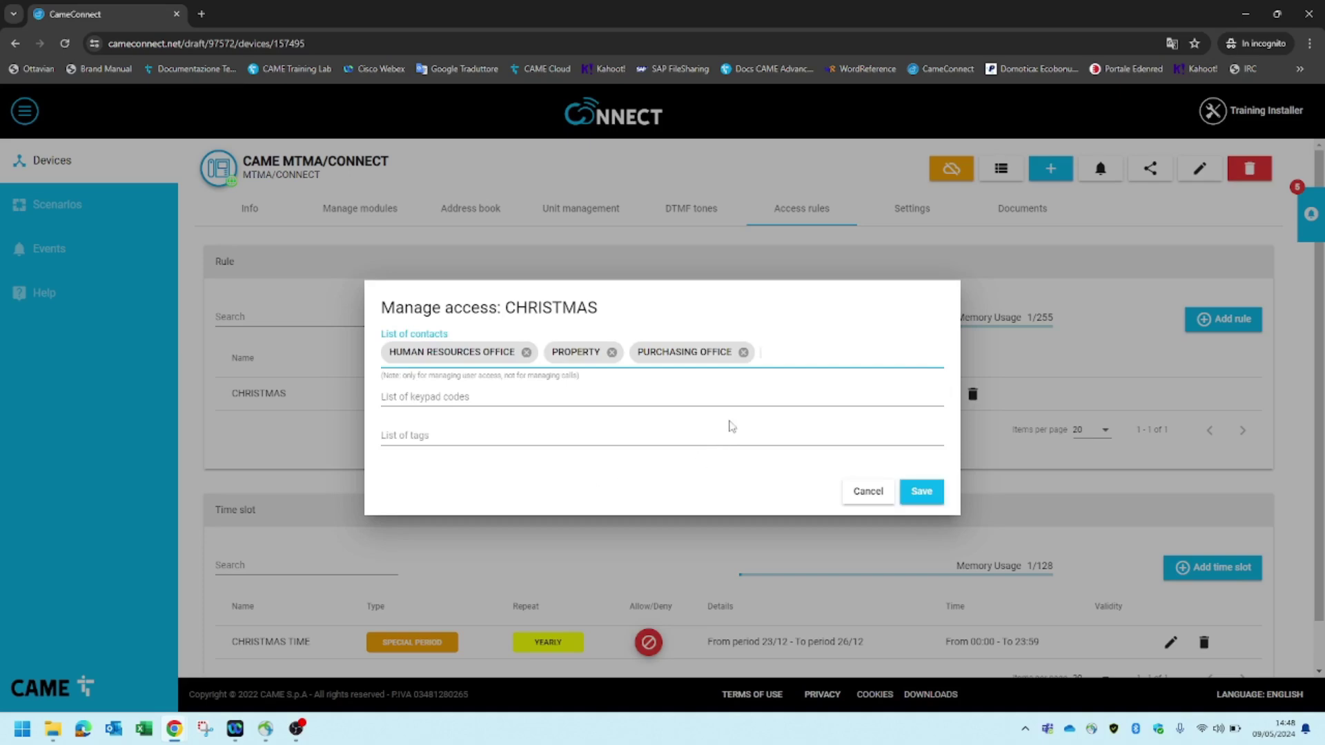
pyautogui.click(766, 360)
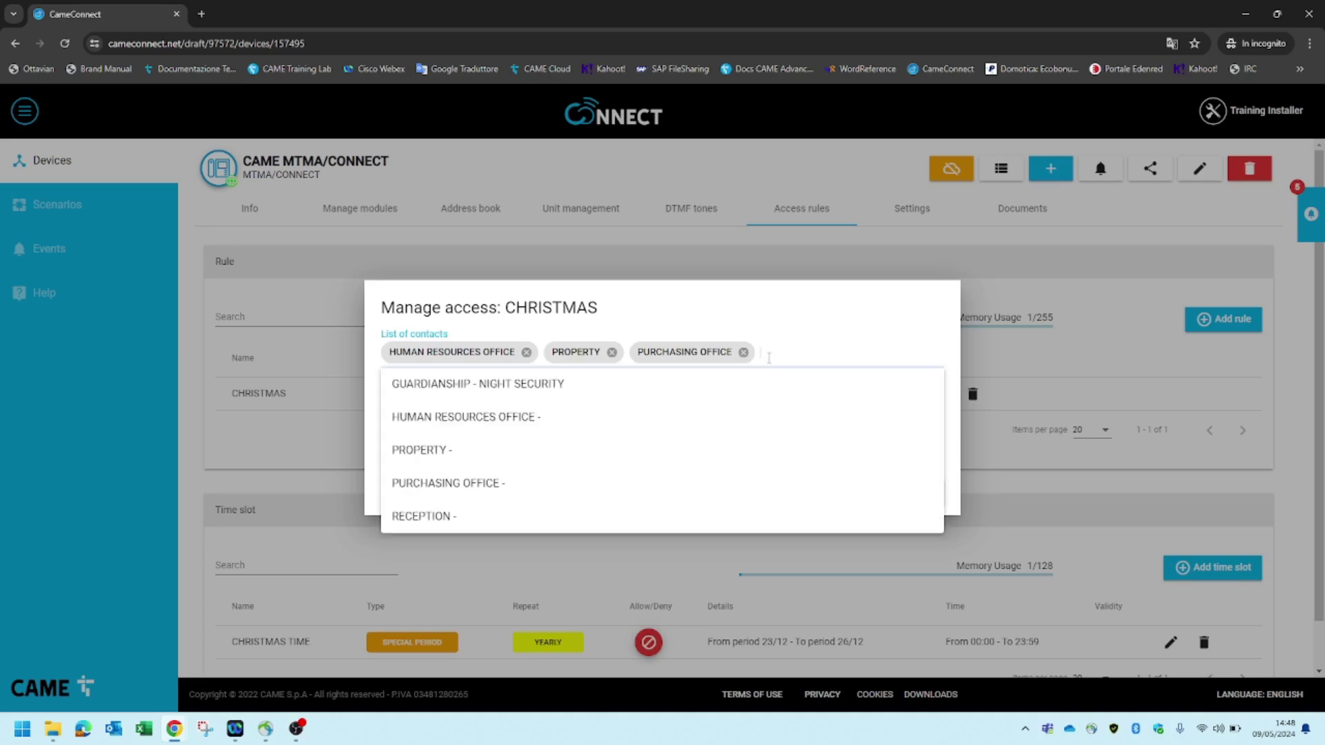
pyautogui.click(528, 523)
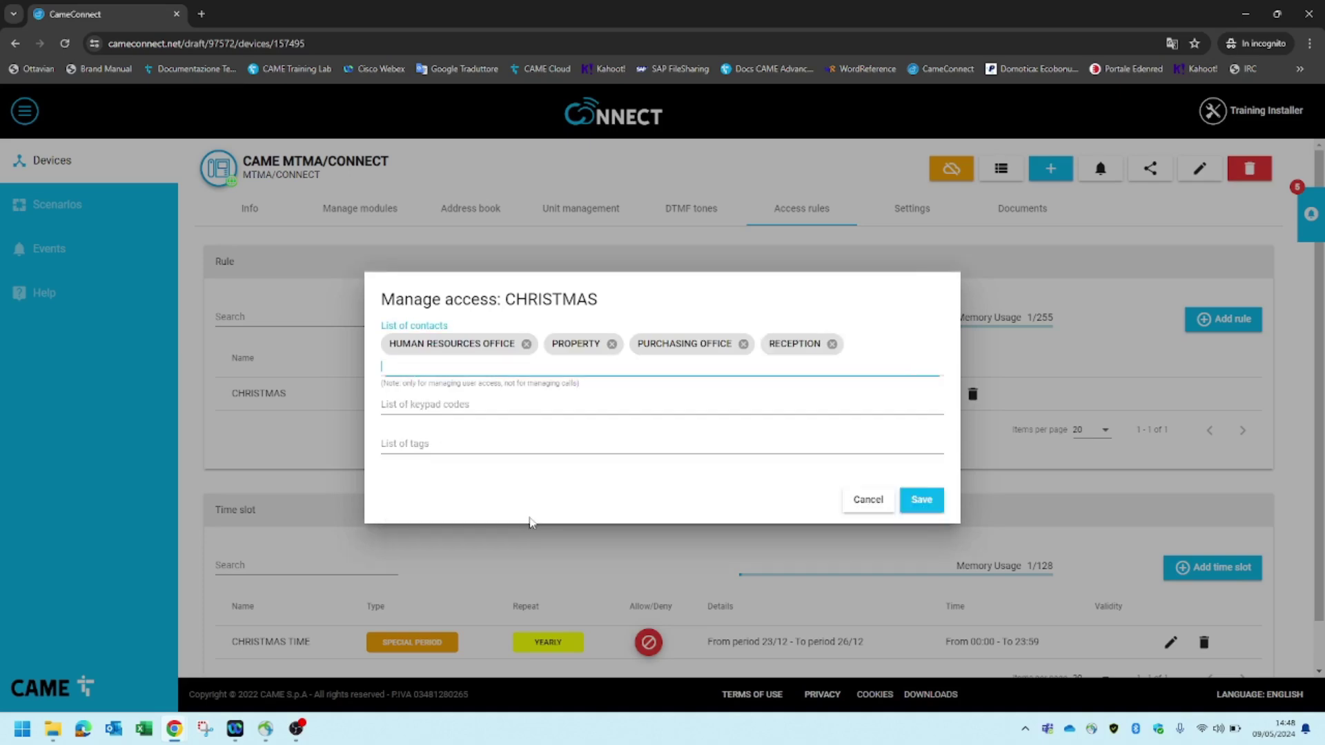
pyautogui.click(917, 507)
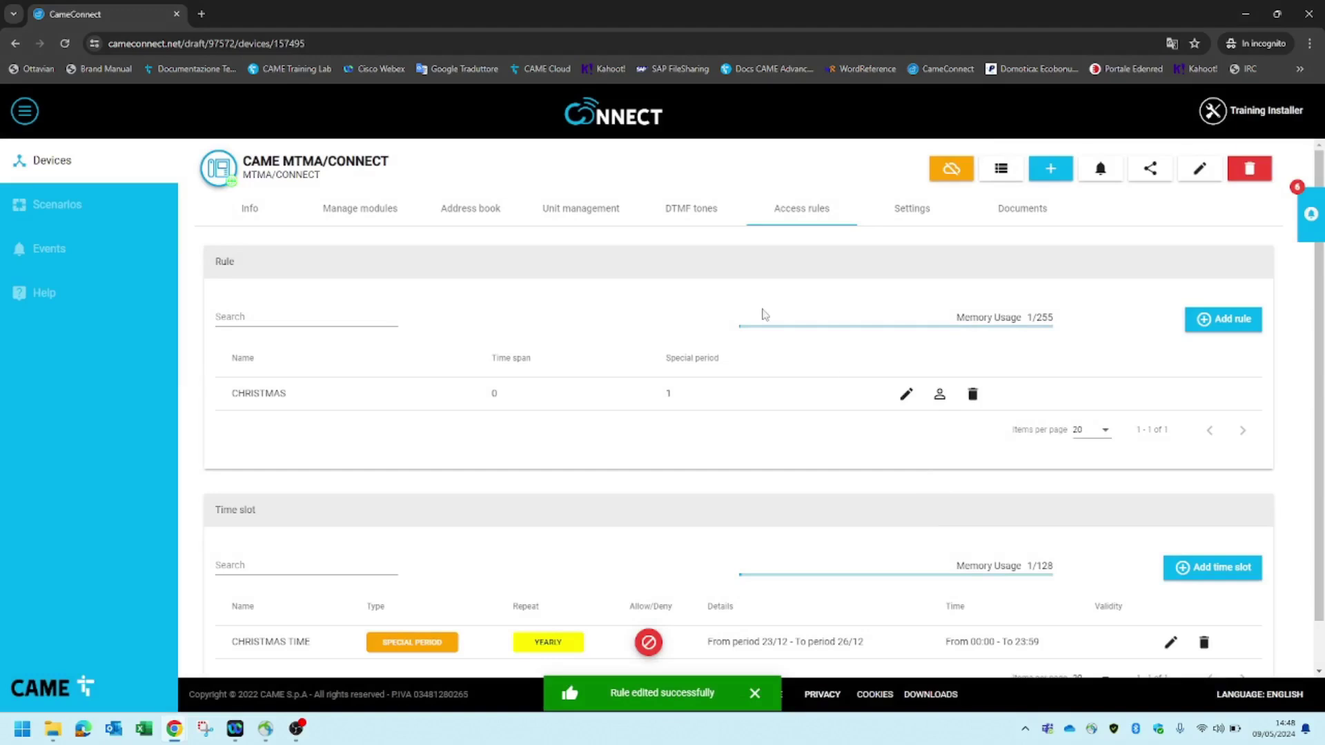
# Check the rule and temporary validity settings of the RECEPTION contact in the address book, leaving them unmodified
pyautogui.click(498, 214)
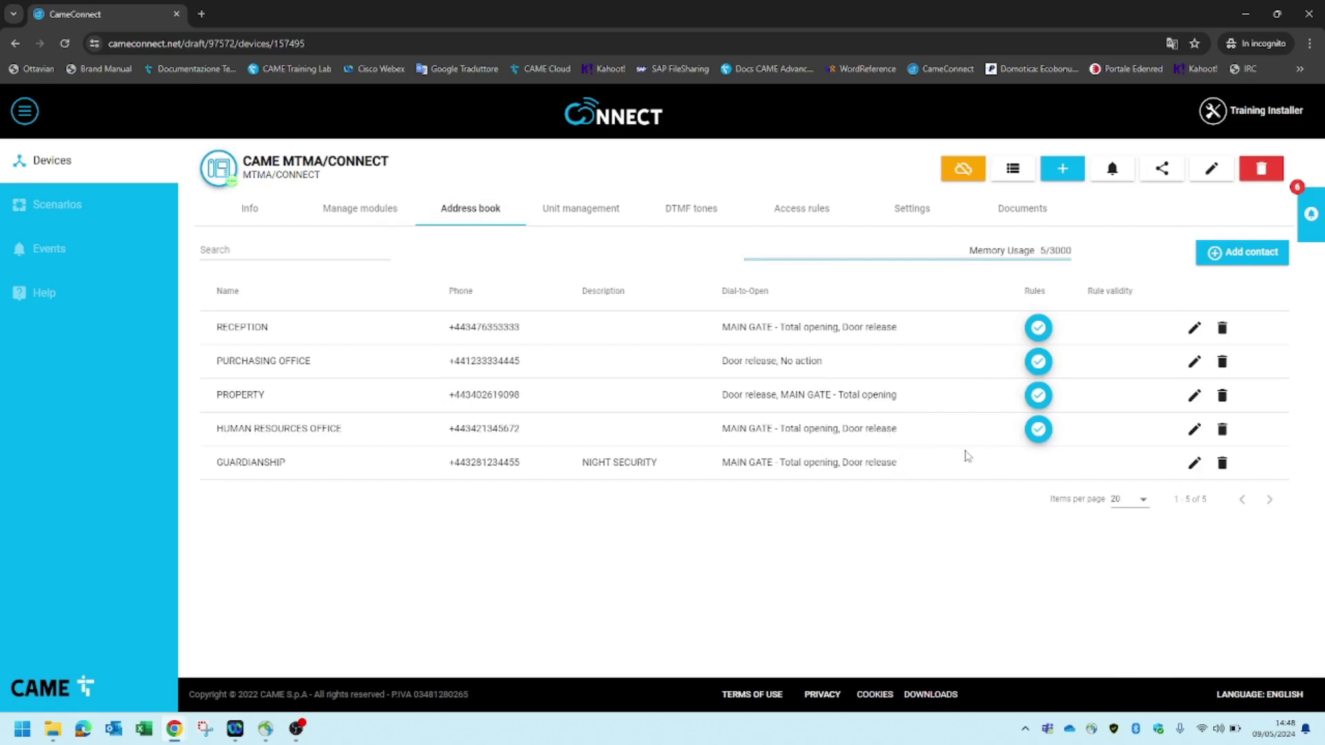
pyautogui.click(1193, 330)
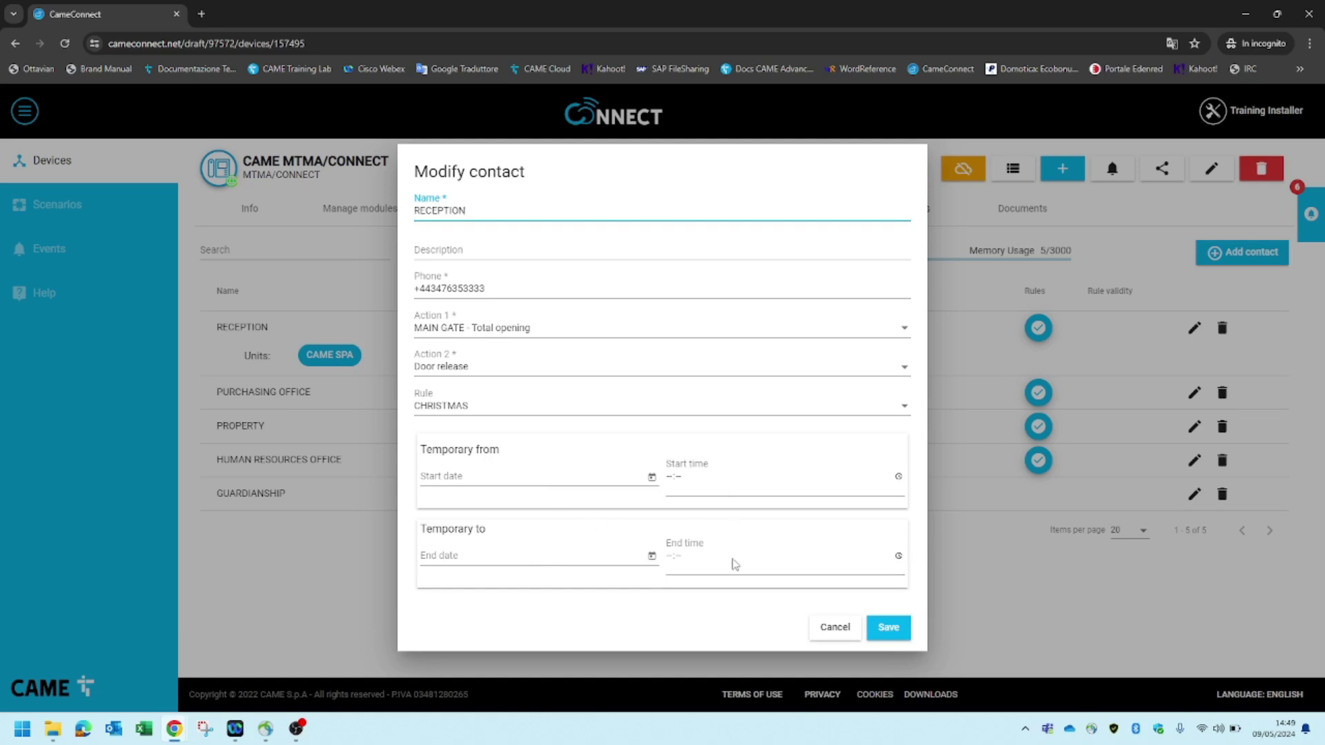
pyautogui.click(838, 628)
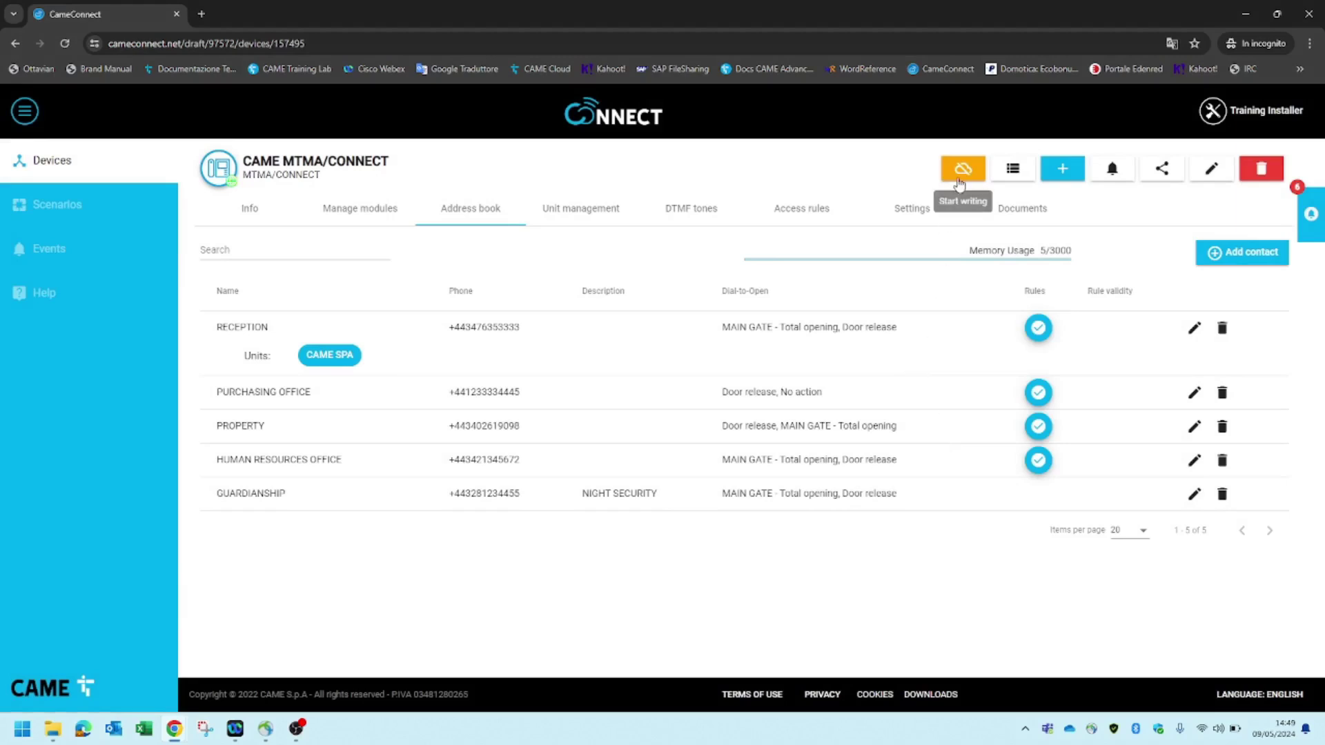
# Start writing the configuration to the CAME MTMA/CONNECT device and confirm the operation
pyautogui.click(963, 173)
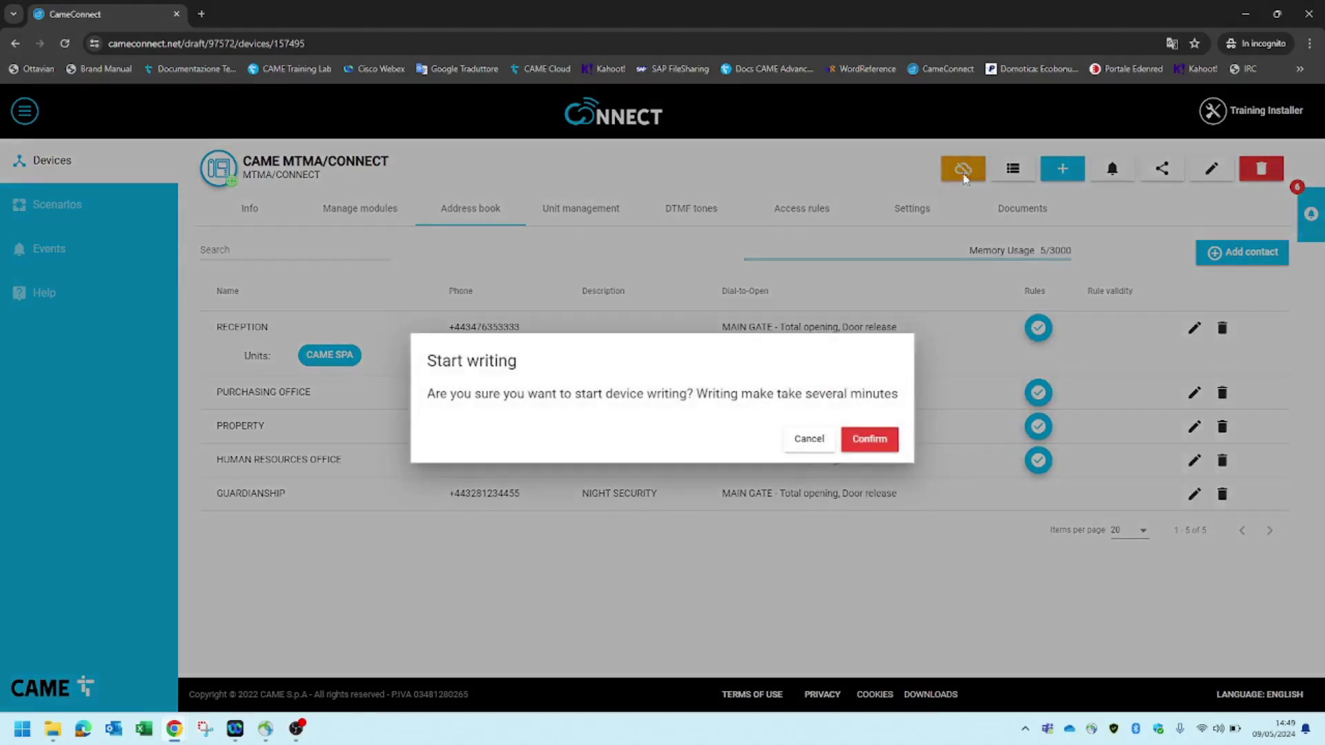
pyautogui.click(868, 441)
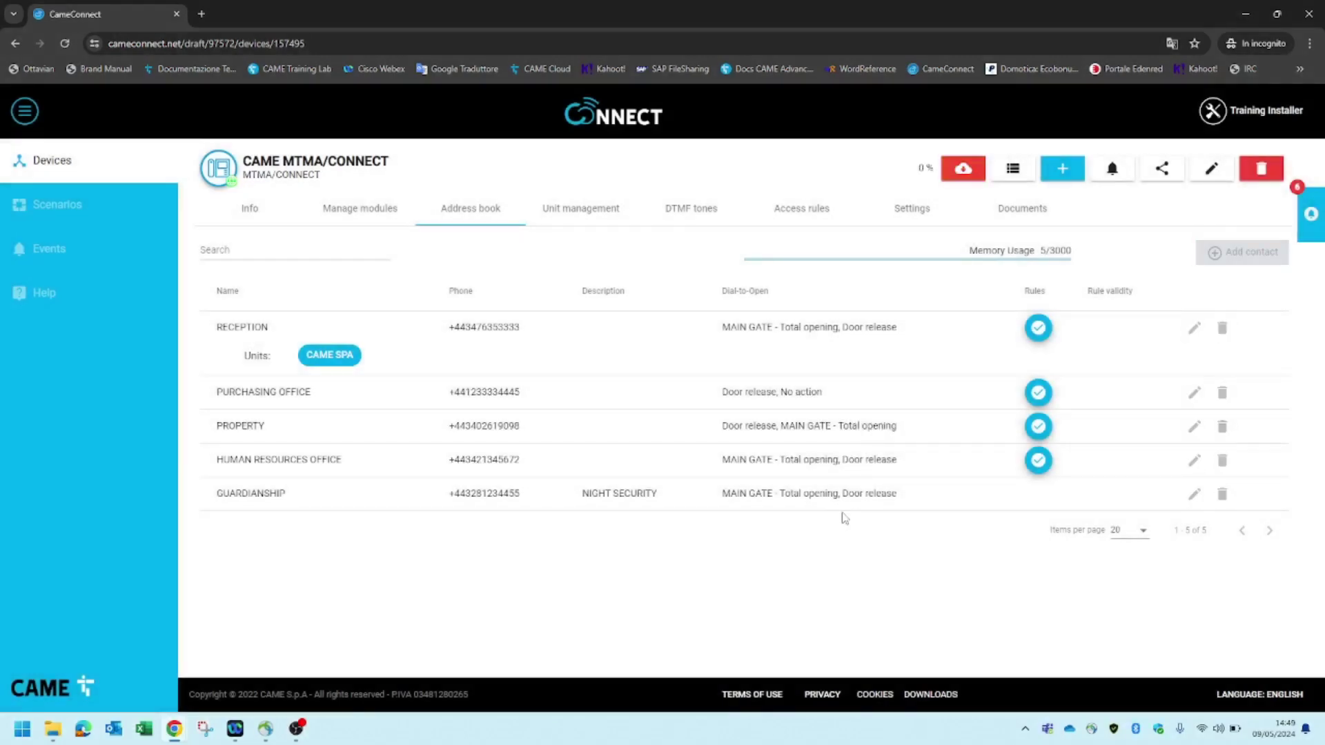